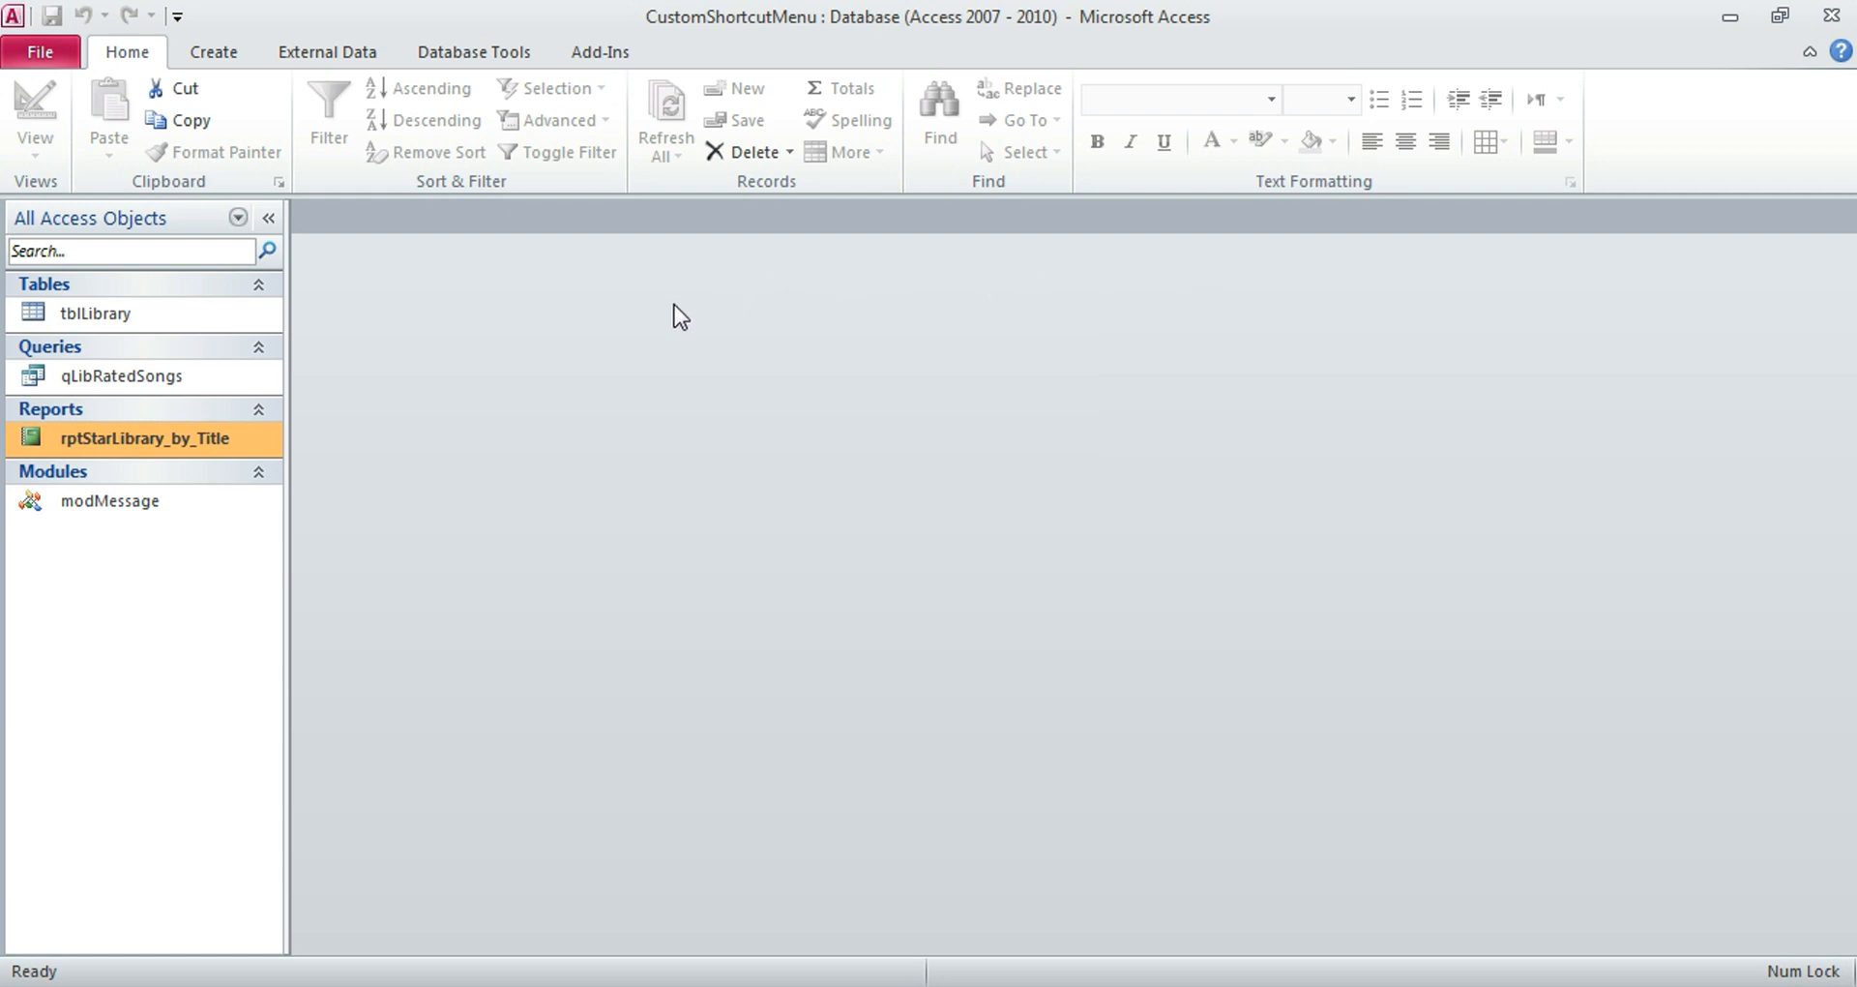
Preview rptStarLibrary_by_Title, view its default right-click menu, zoom in and out, then close it
double_click(210, 442)
right_click(655, 385)
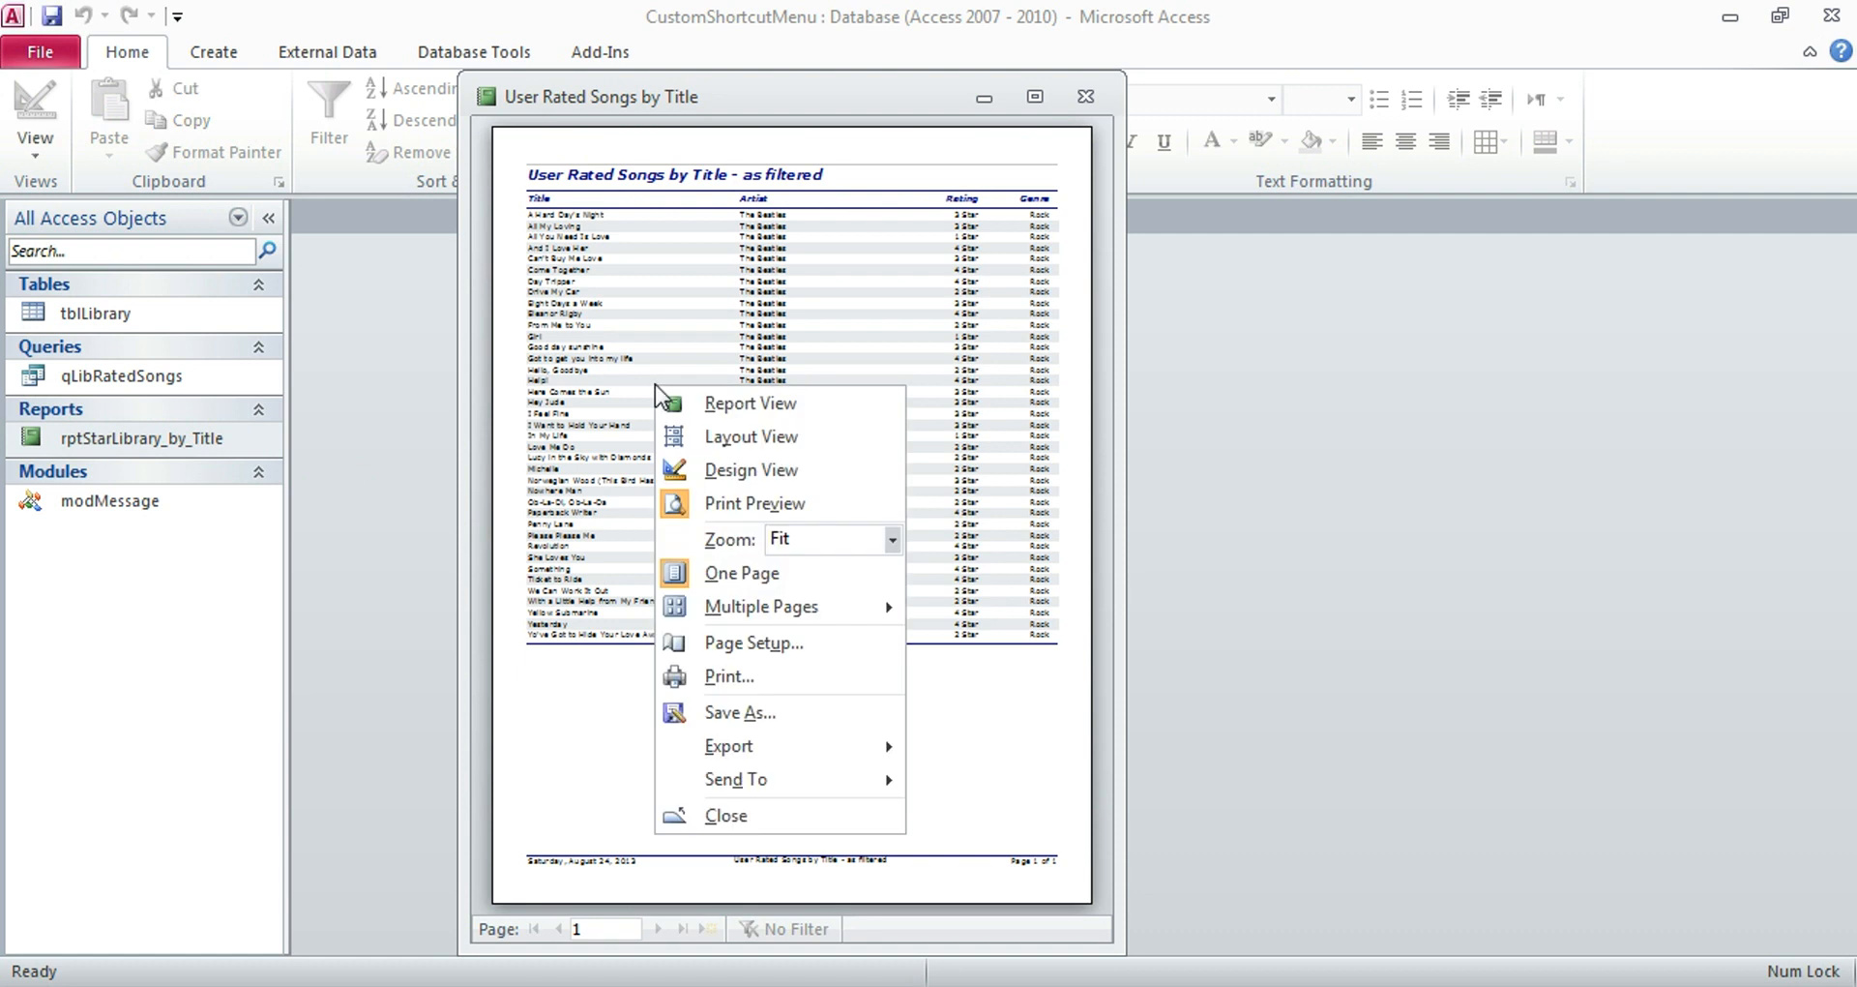
click(654, 385)
click(667, 397)
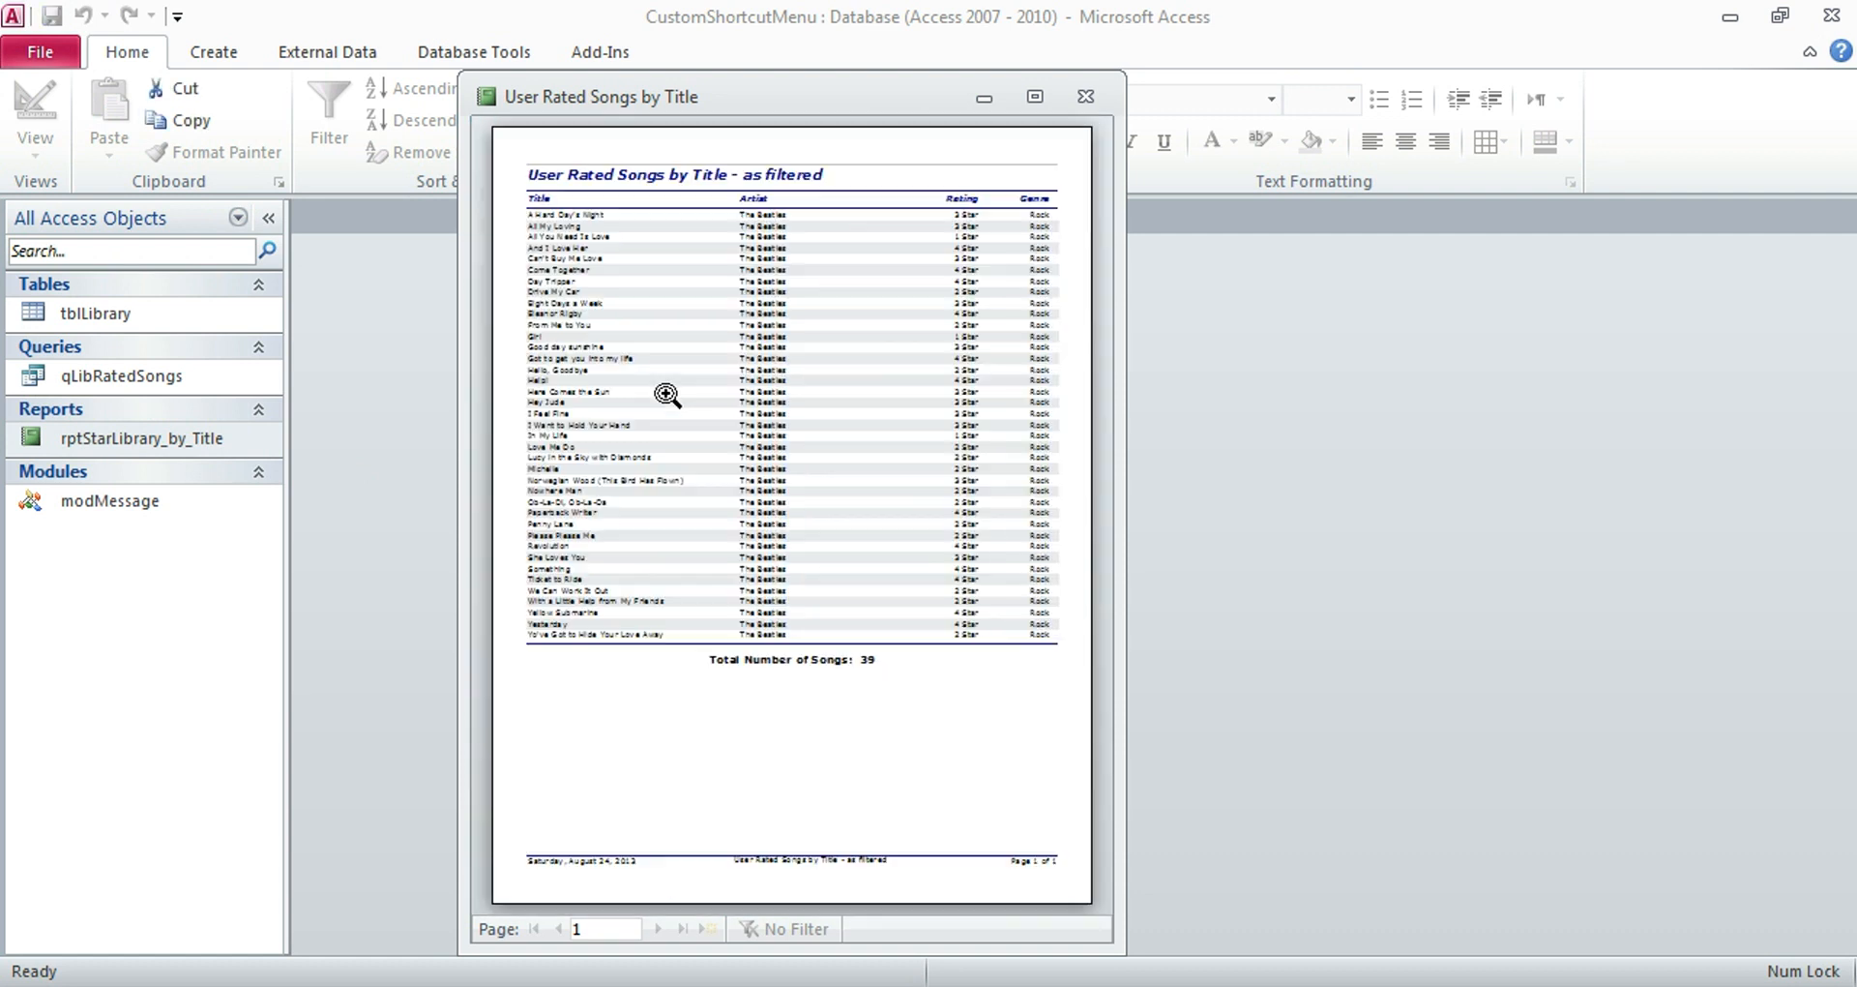
click(1086, 98)
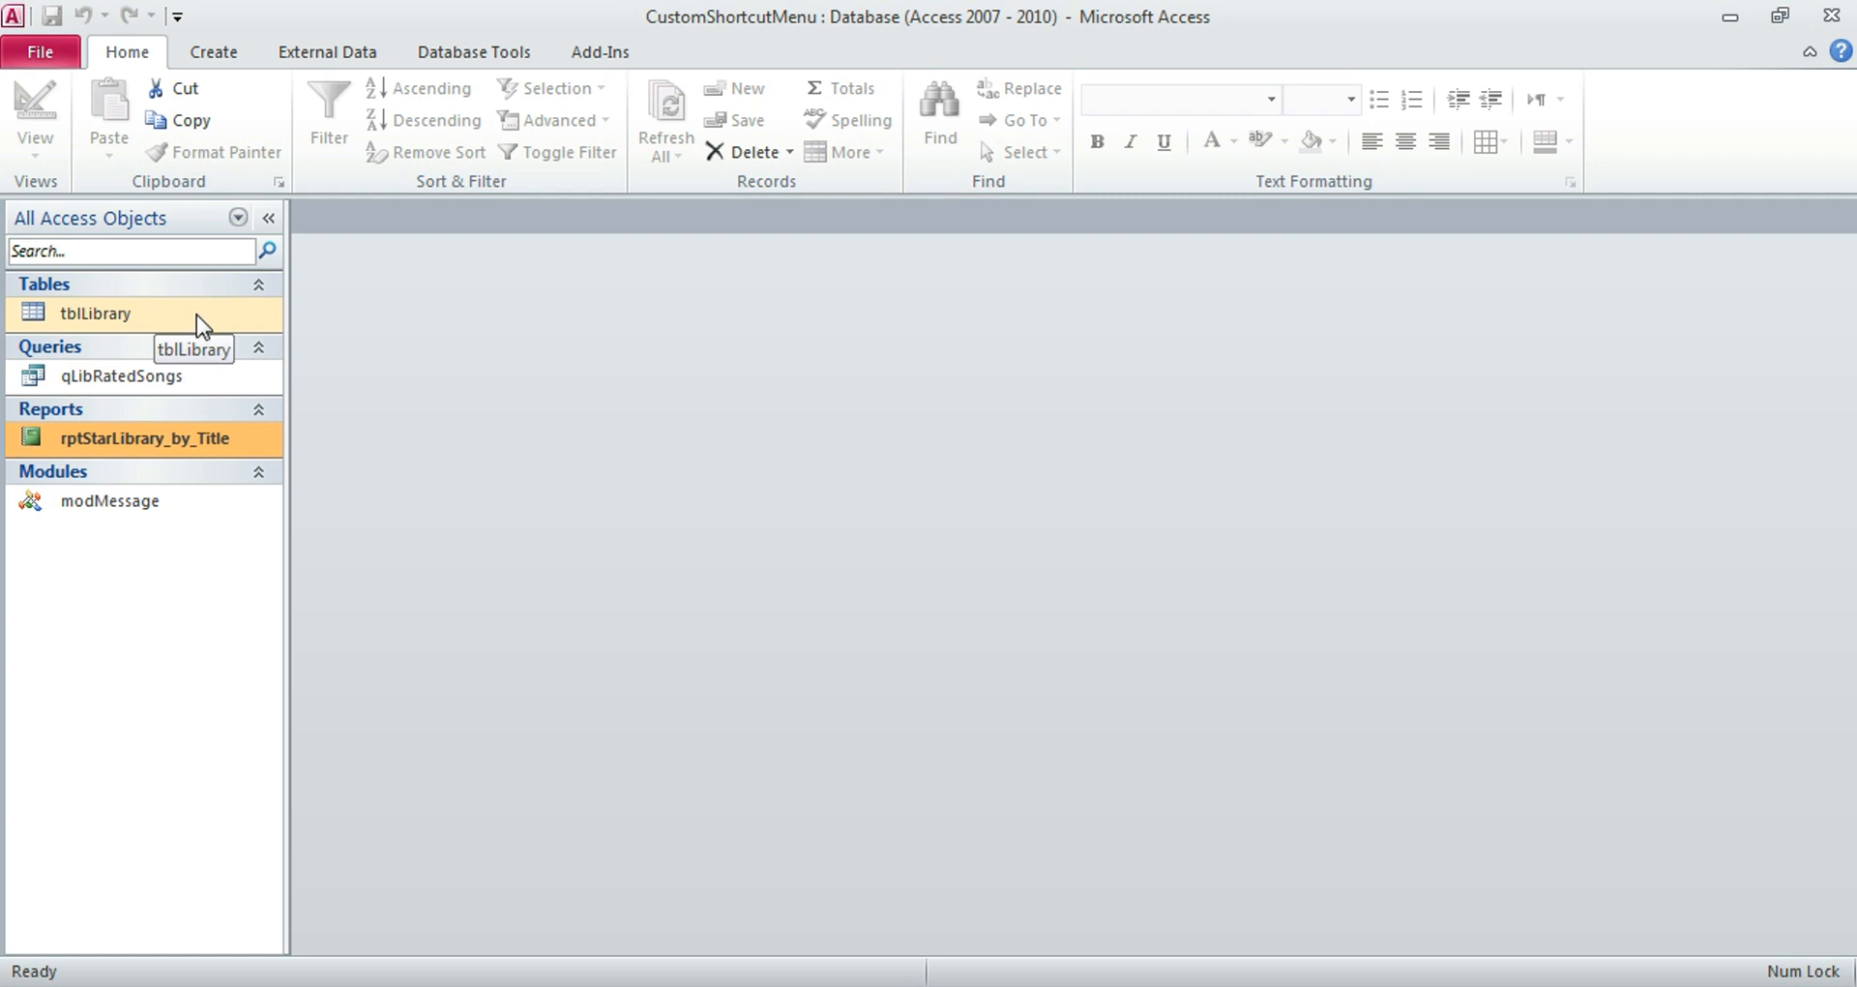
View the report in Design View with its property sheet shown, then close the design
click(165, 429)
right_click(167, 430)
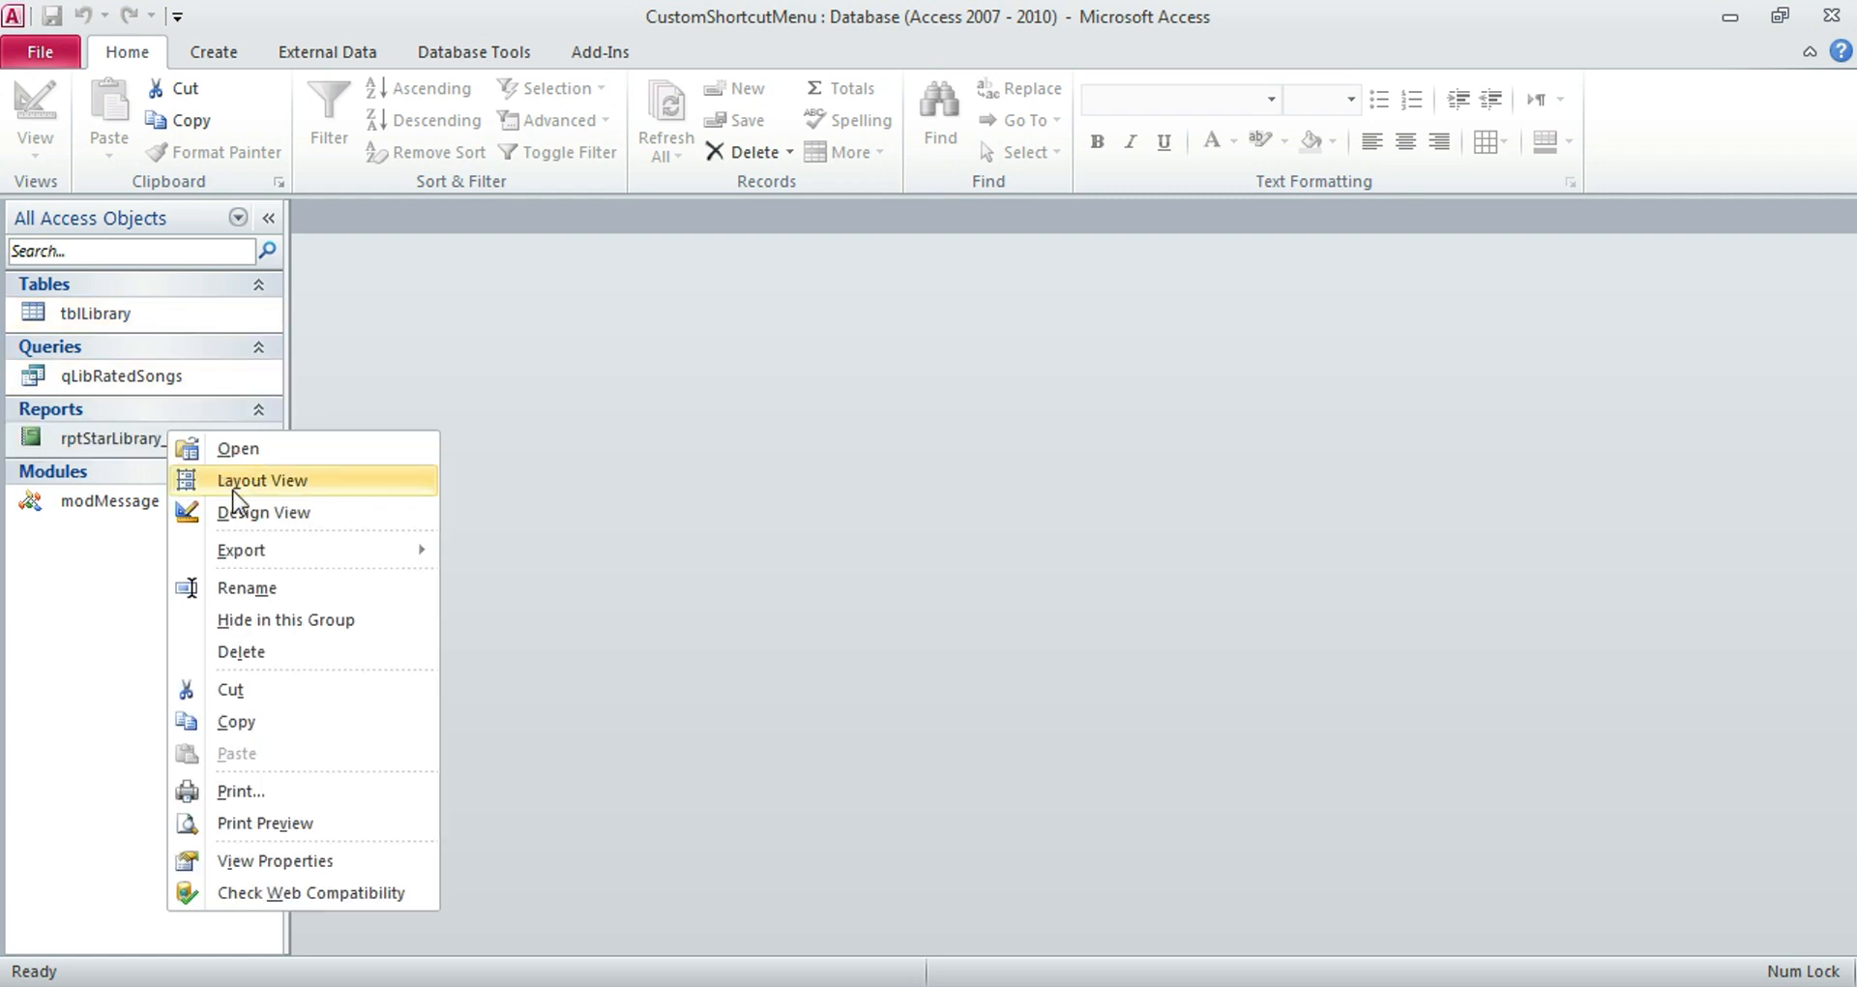
click(237, 497)
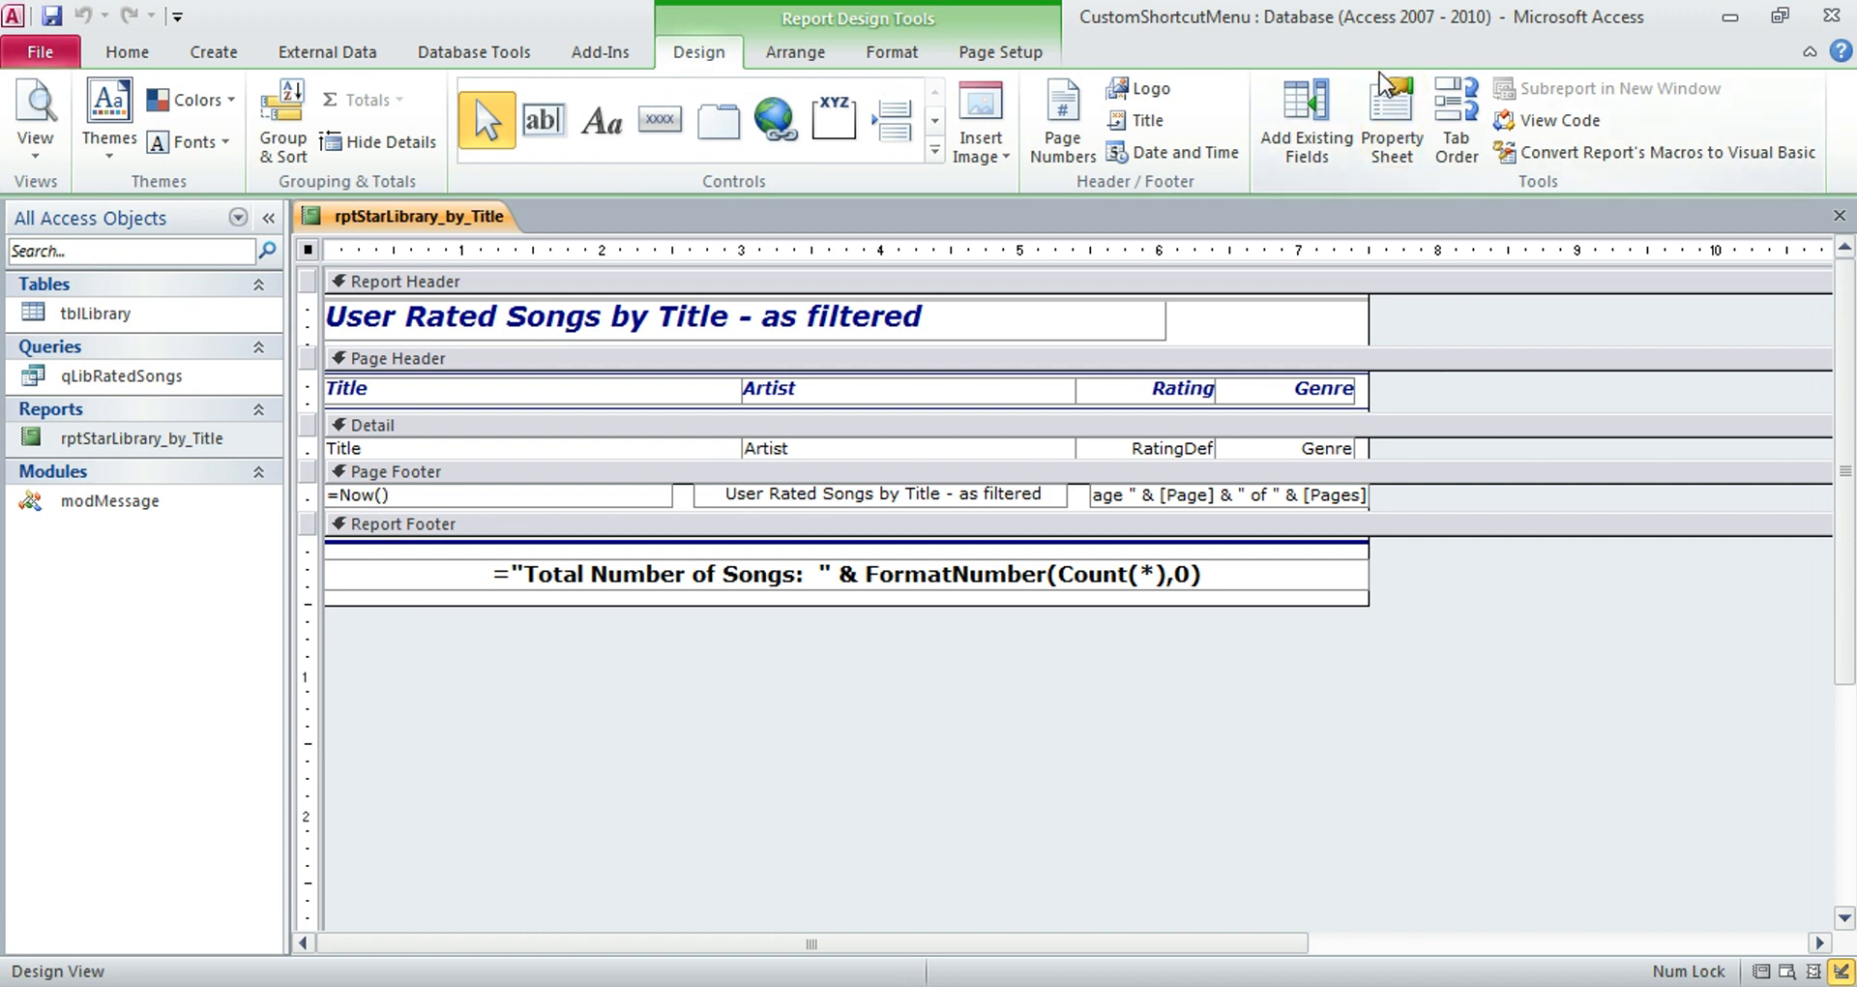
click(1394, 124)
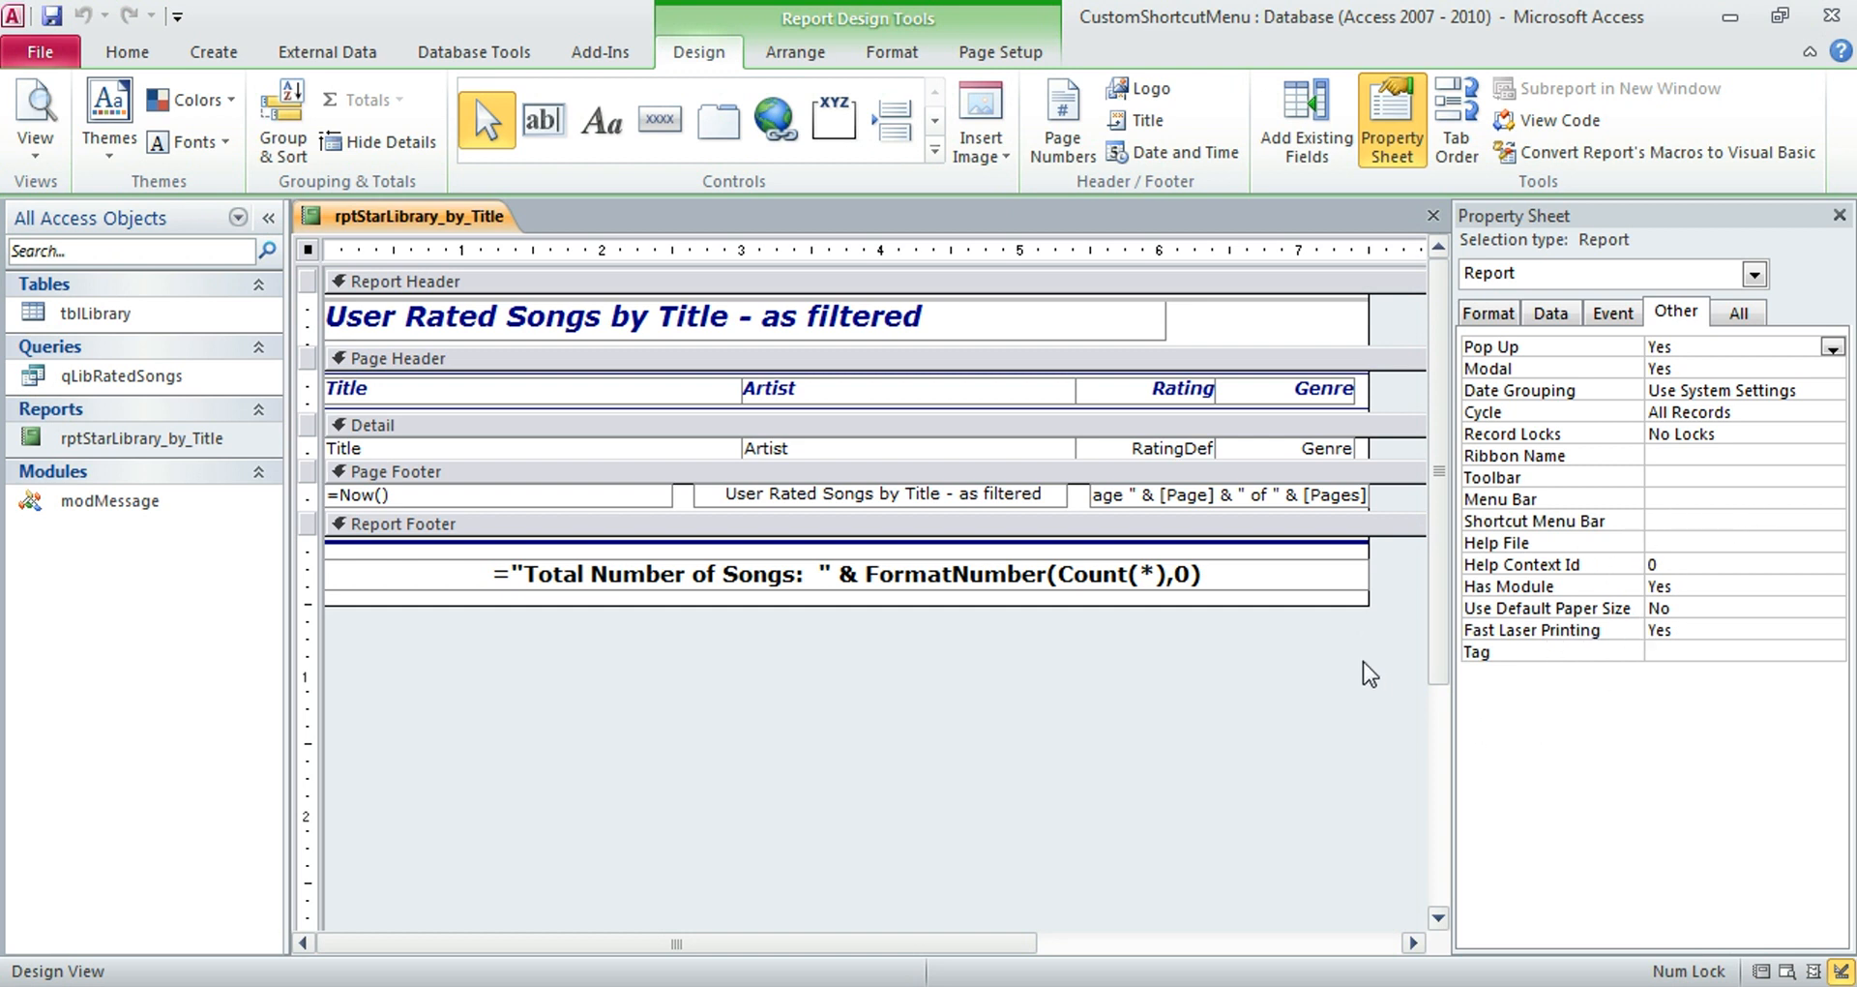
click(1435, 220)
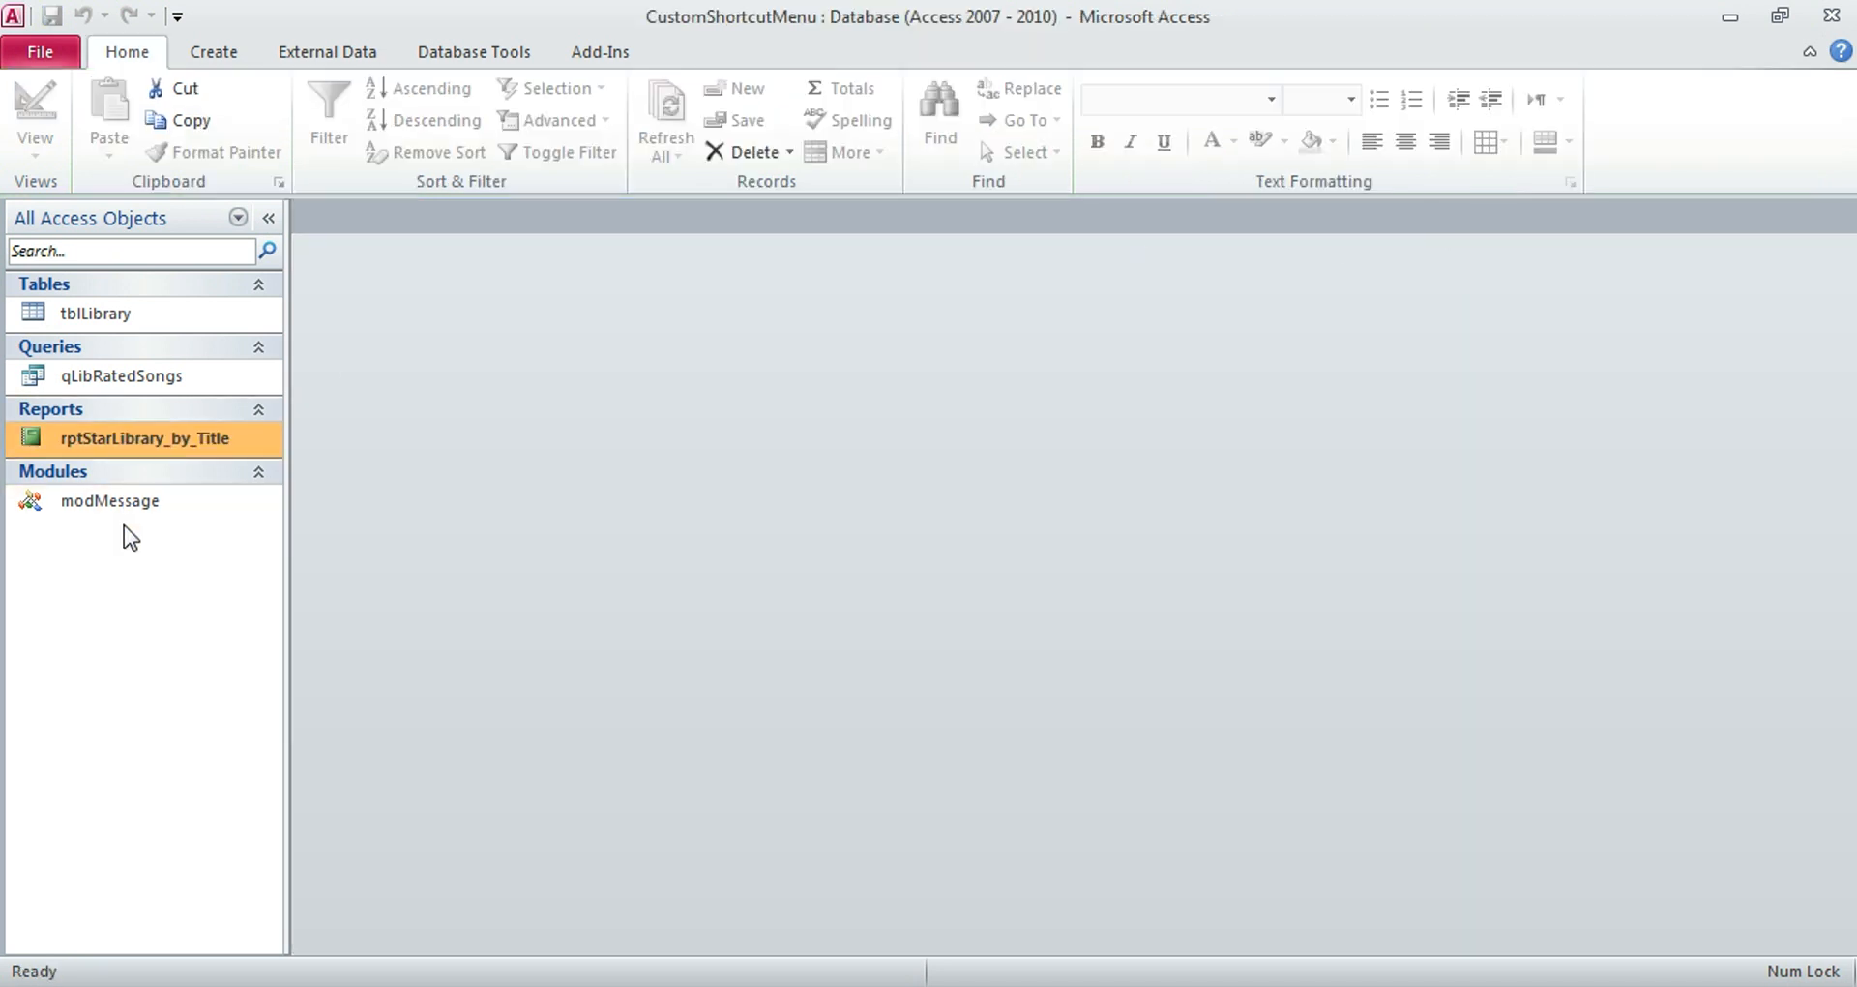
Preview the report again, check the default shortcut menu, close it and bring up the report's actions
double_click(153, 441)
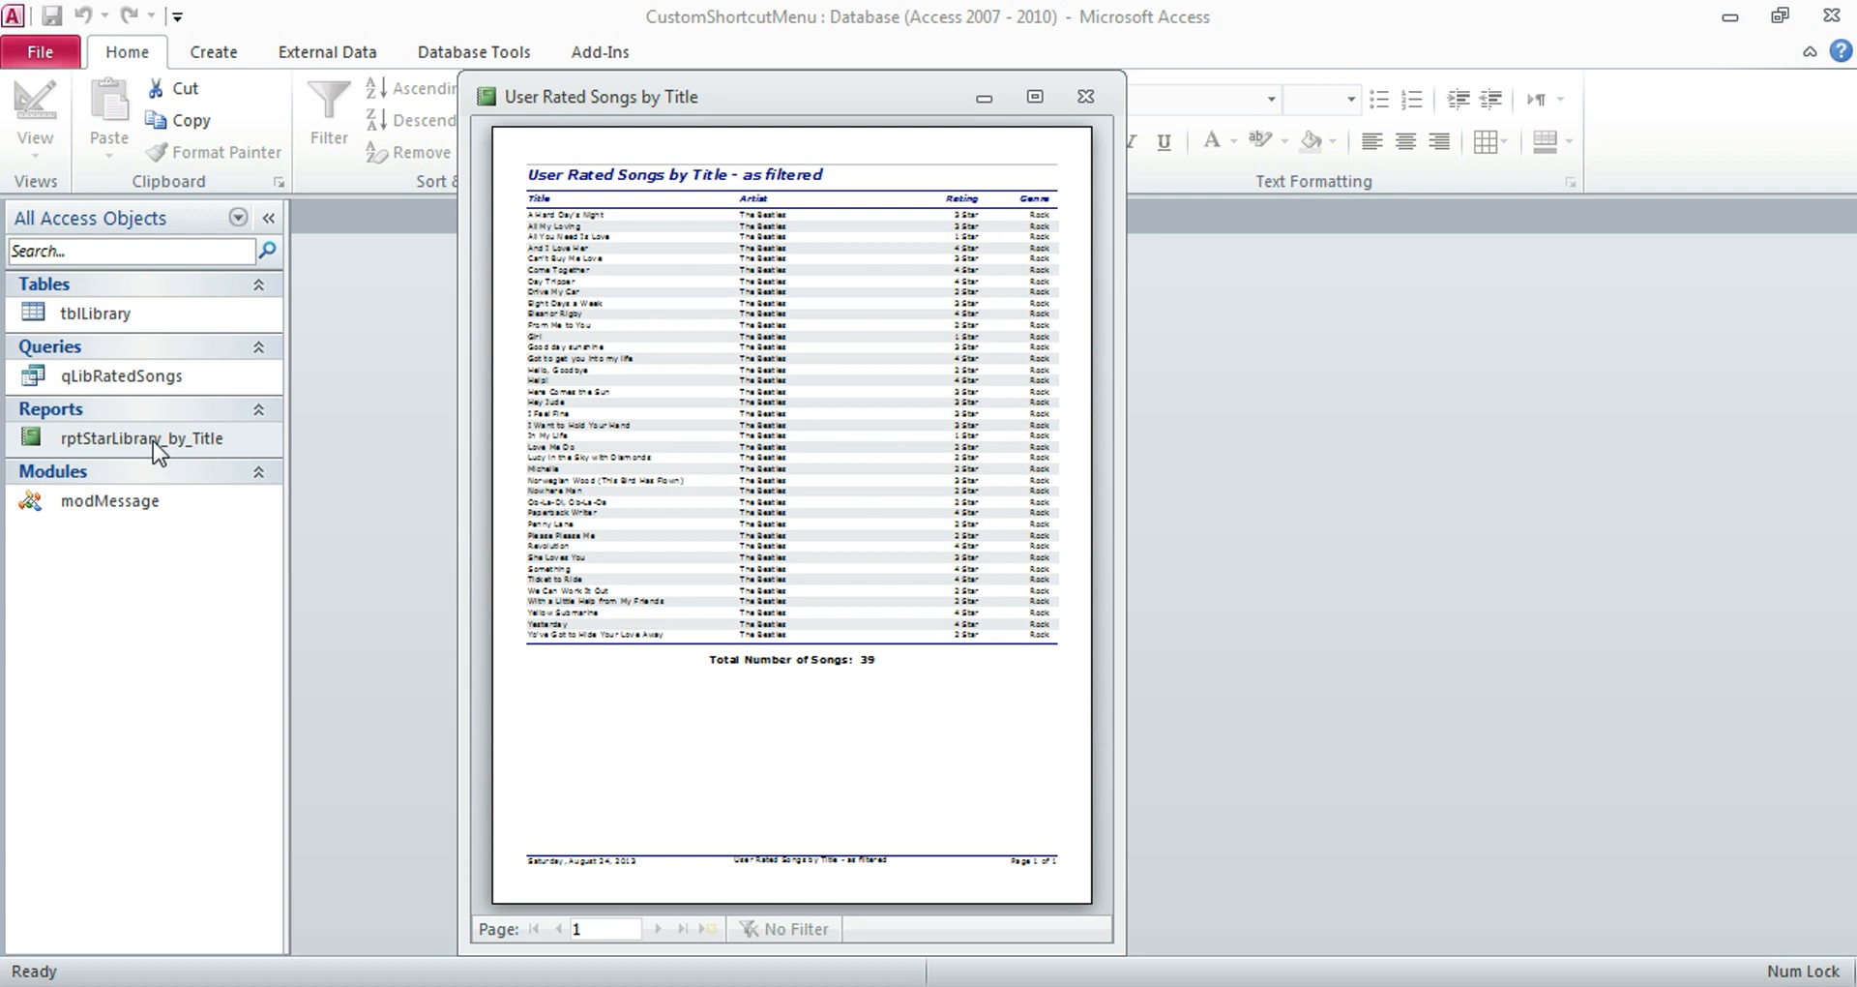
right_click(644, 378)
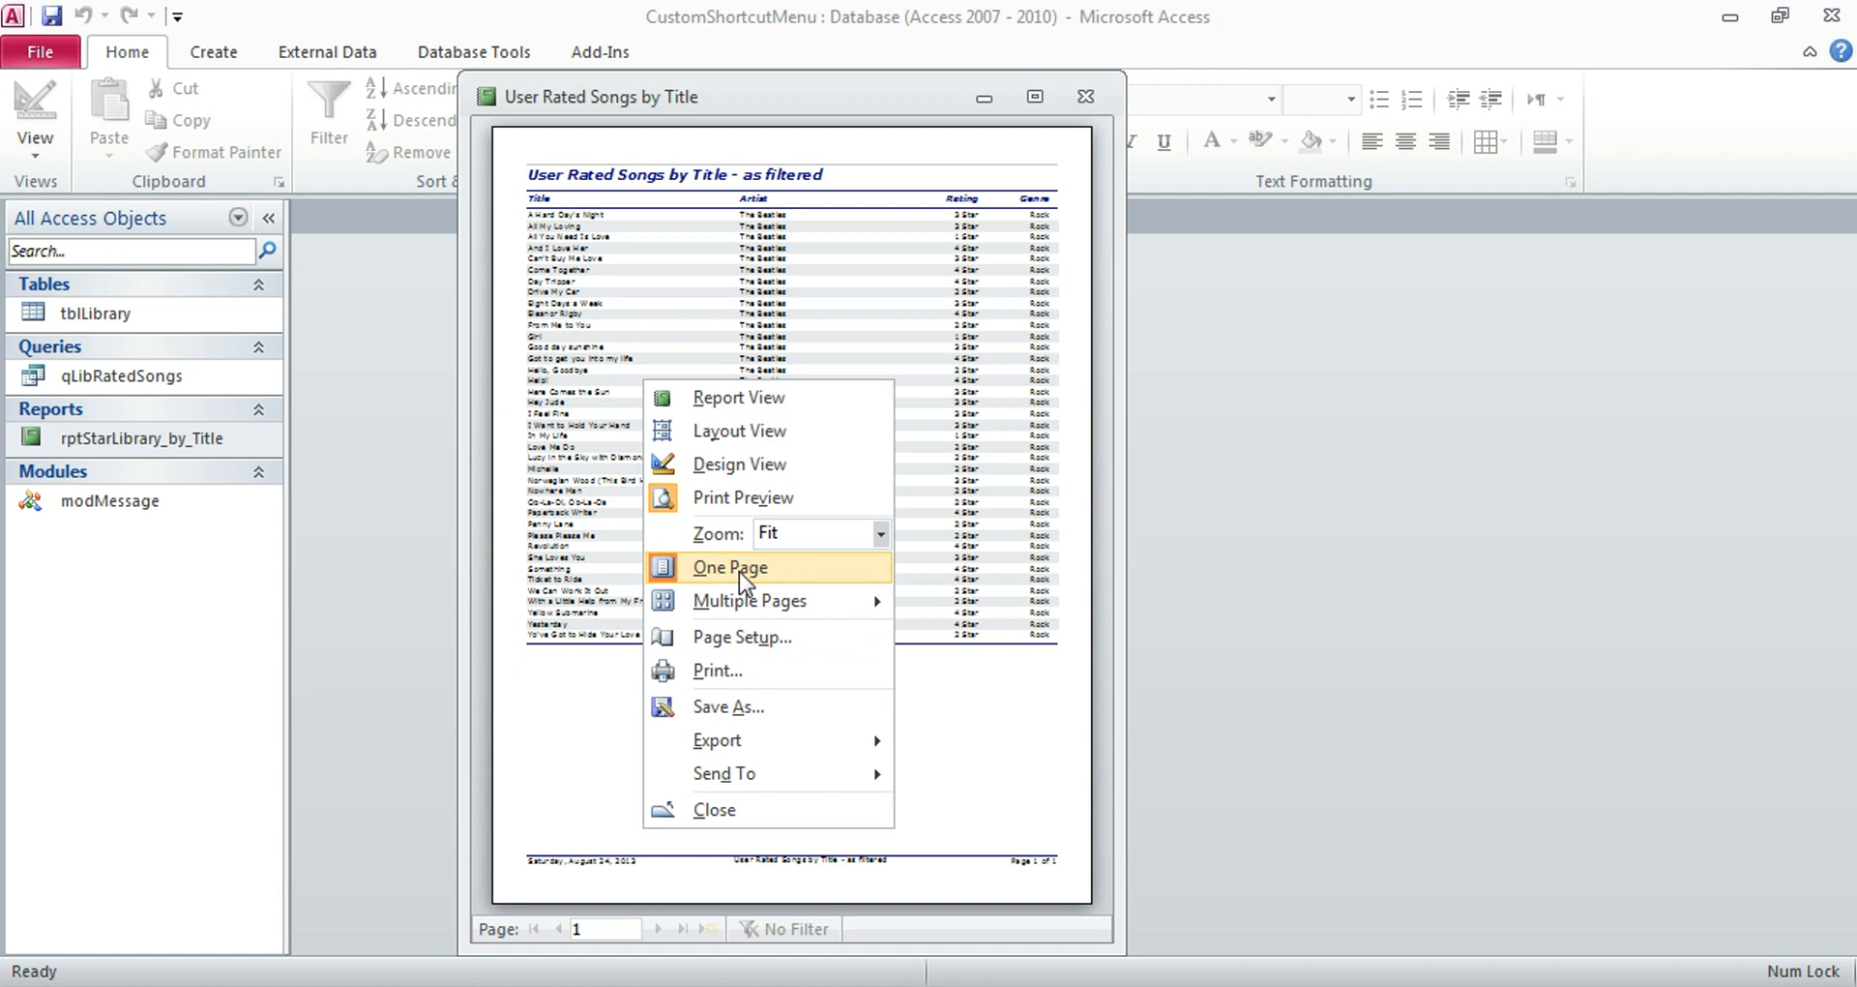
click(773, 810)
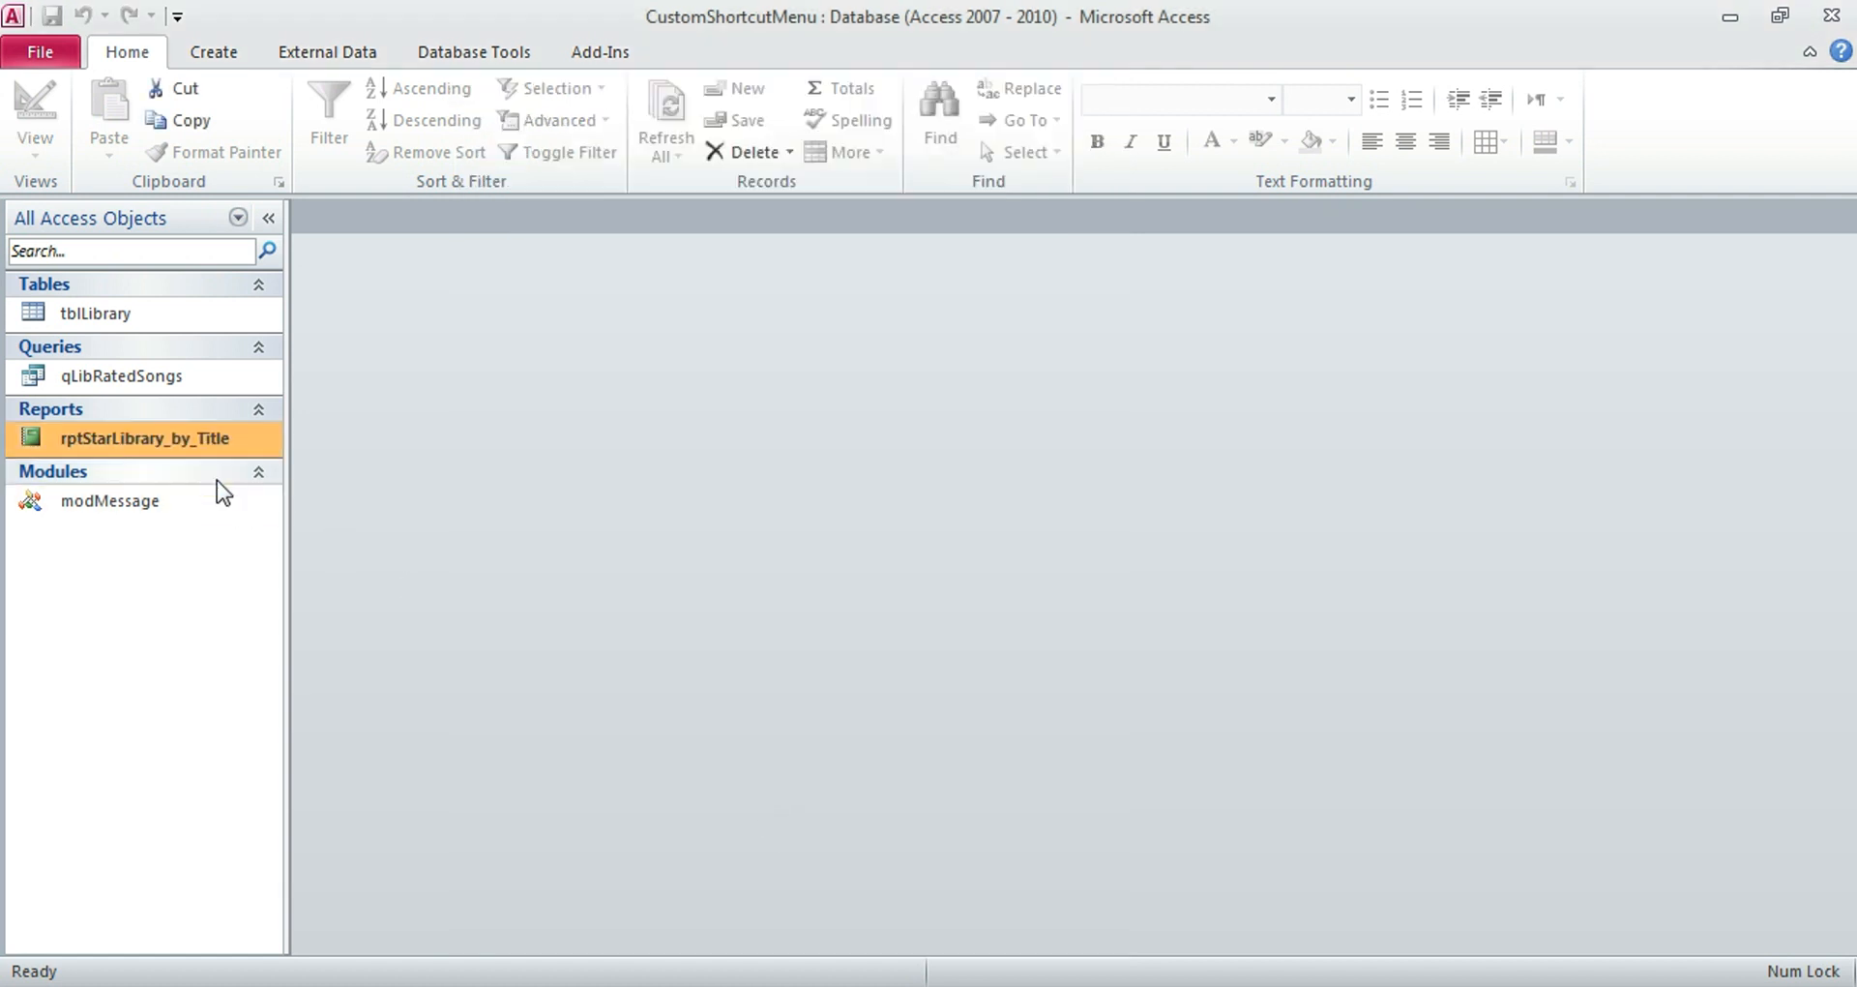
right_click(173, 436)
In Design View, build the report's On Load event with Code Builder, creating an empty Report_Load procedure
click(267, 518)
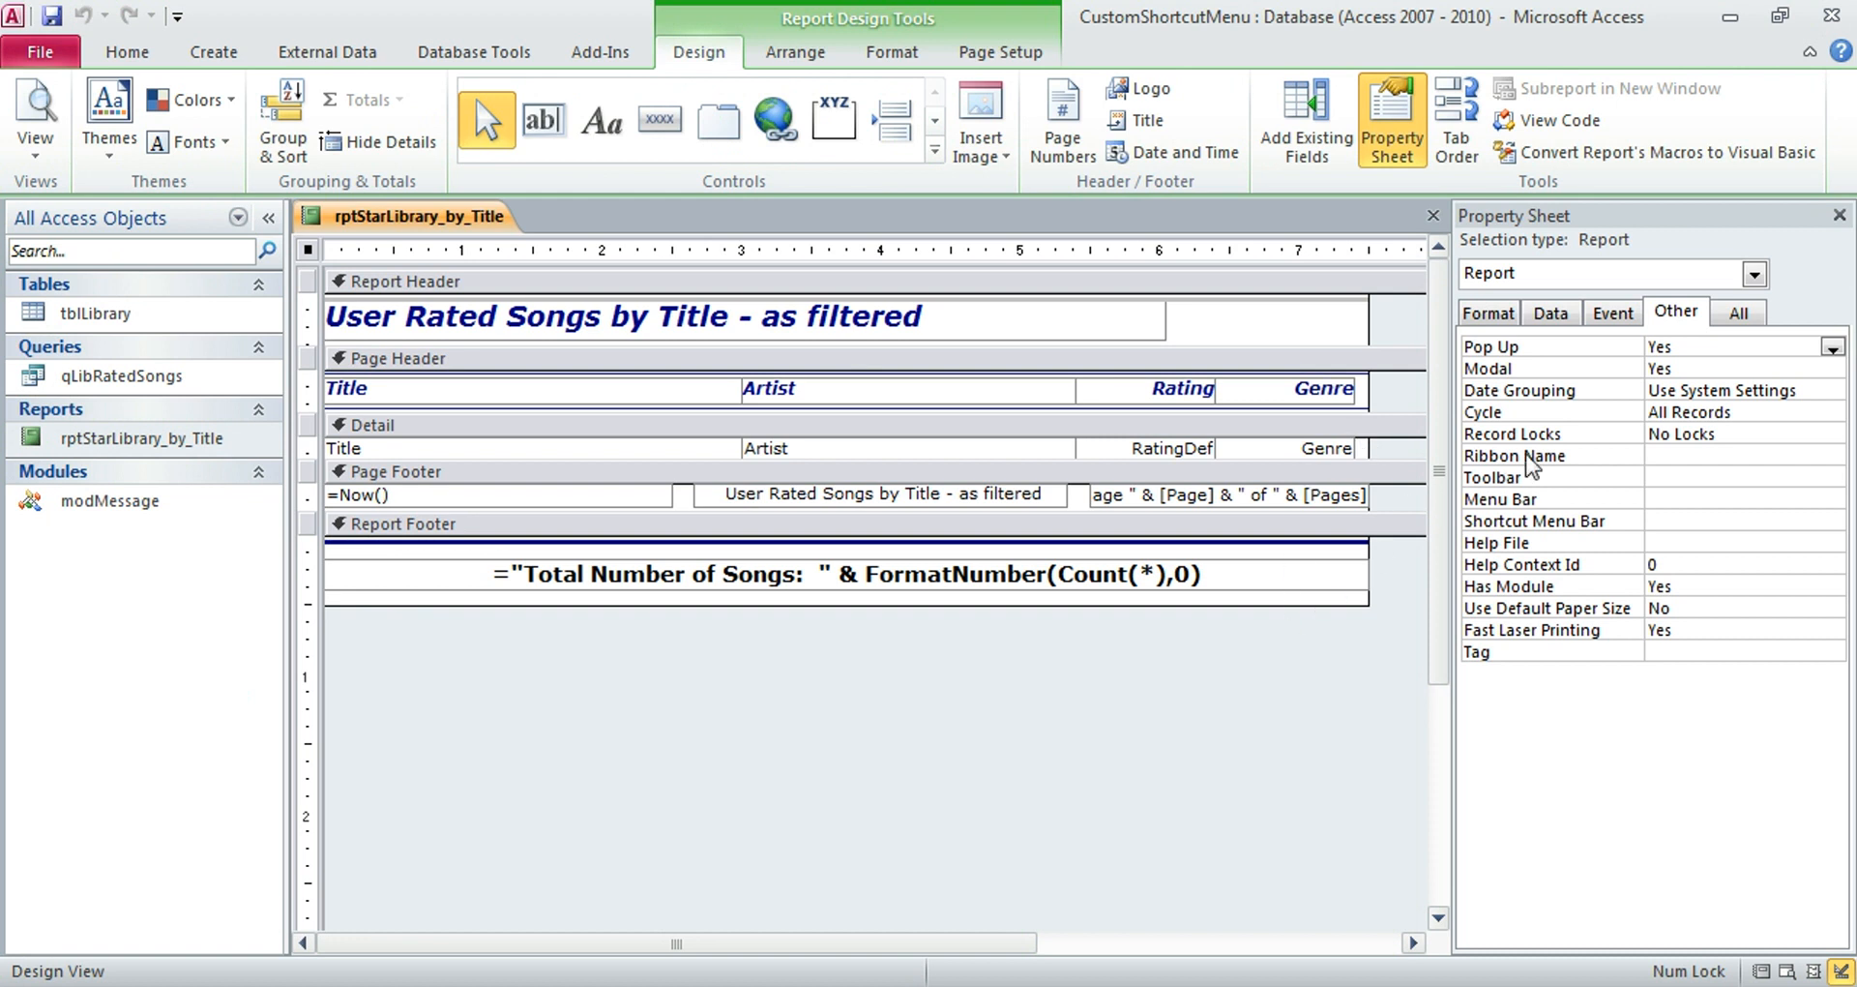
click(1614, 314)
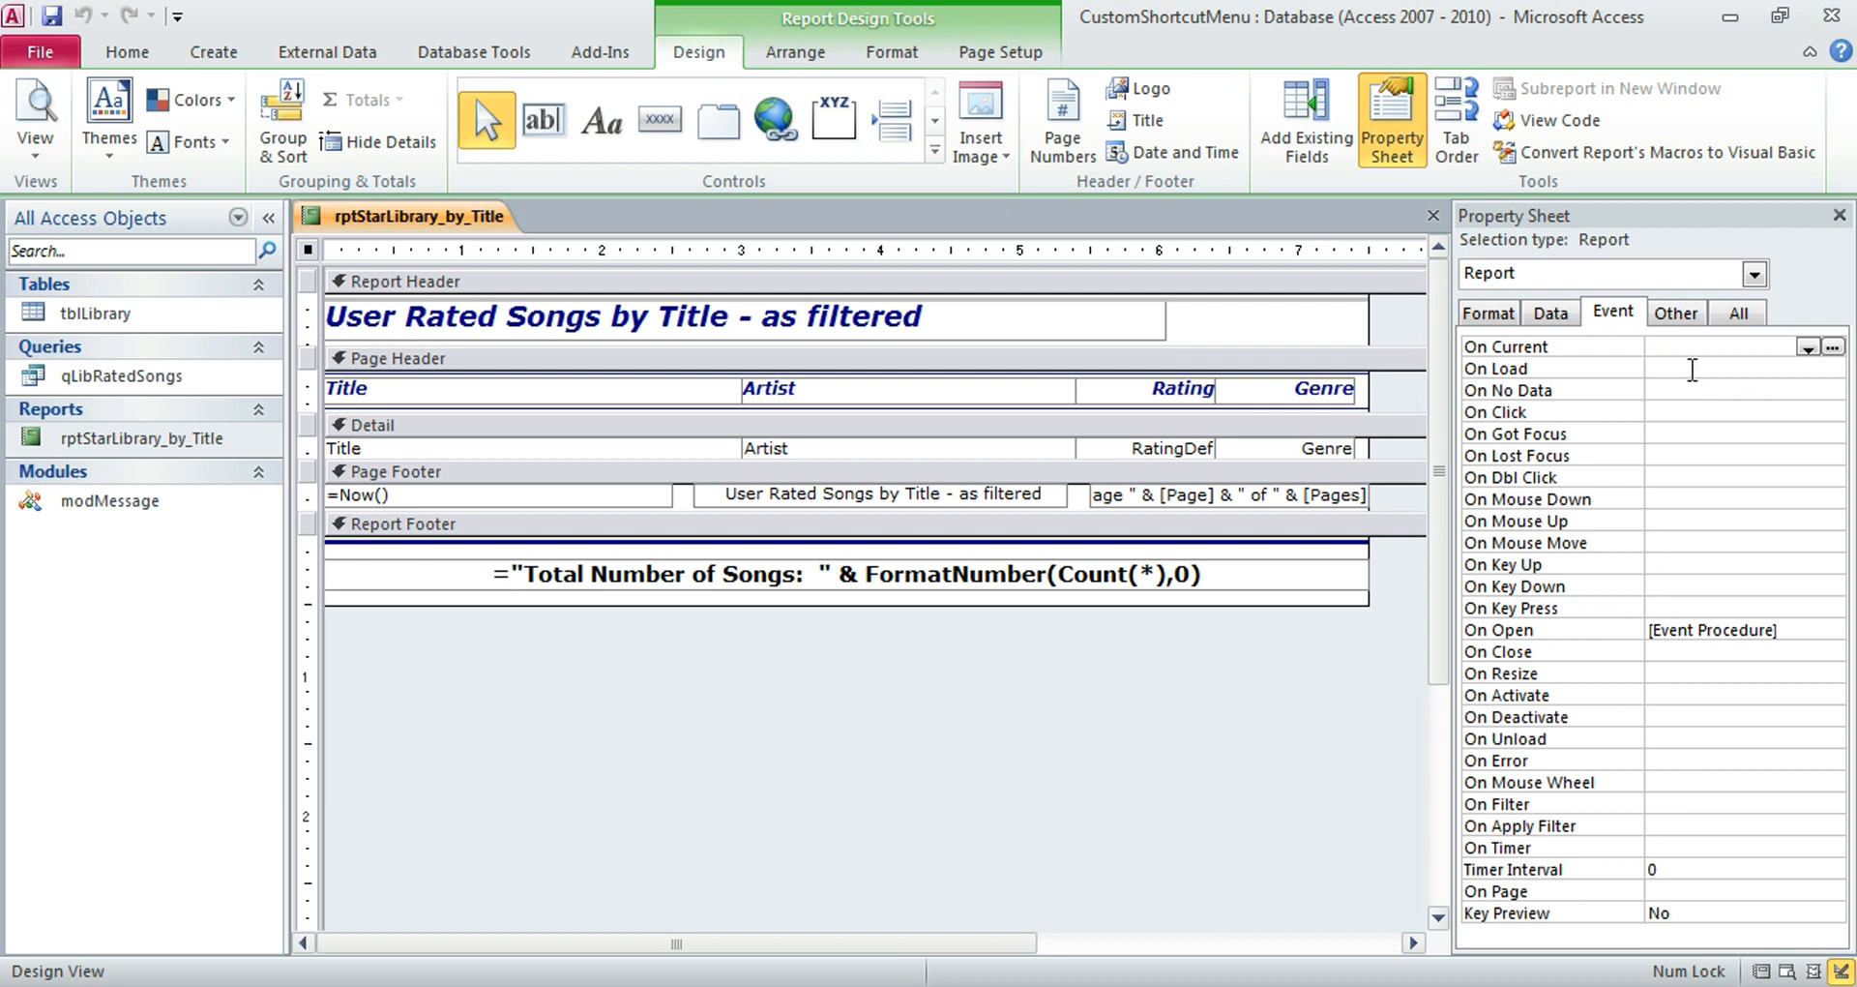
click(1727, 368)
click(1810, 370)
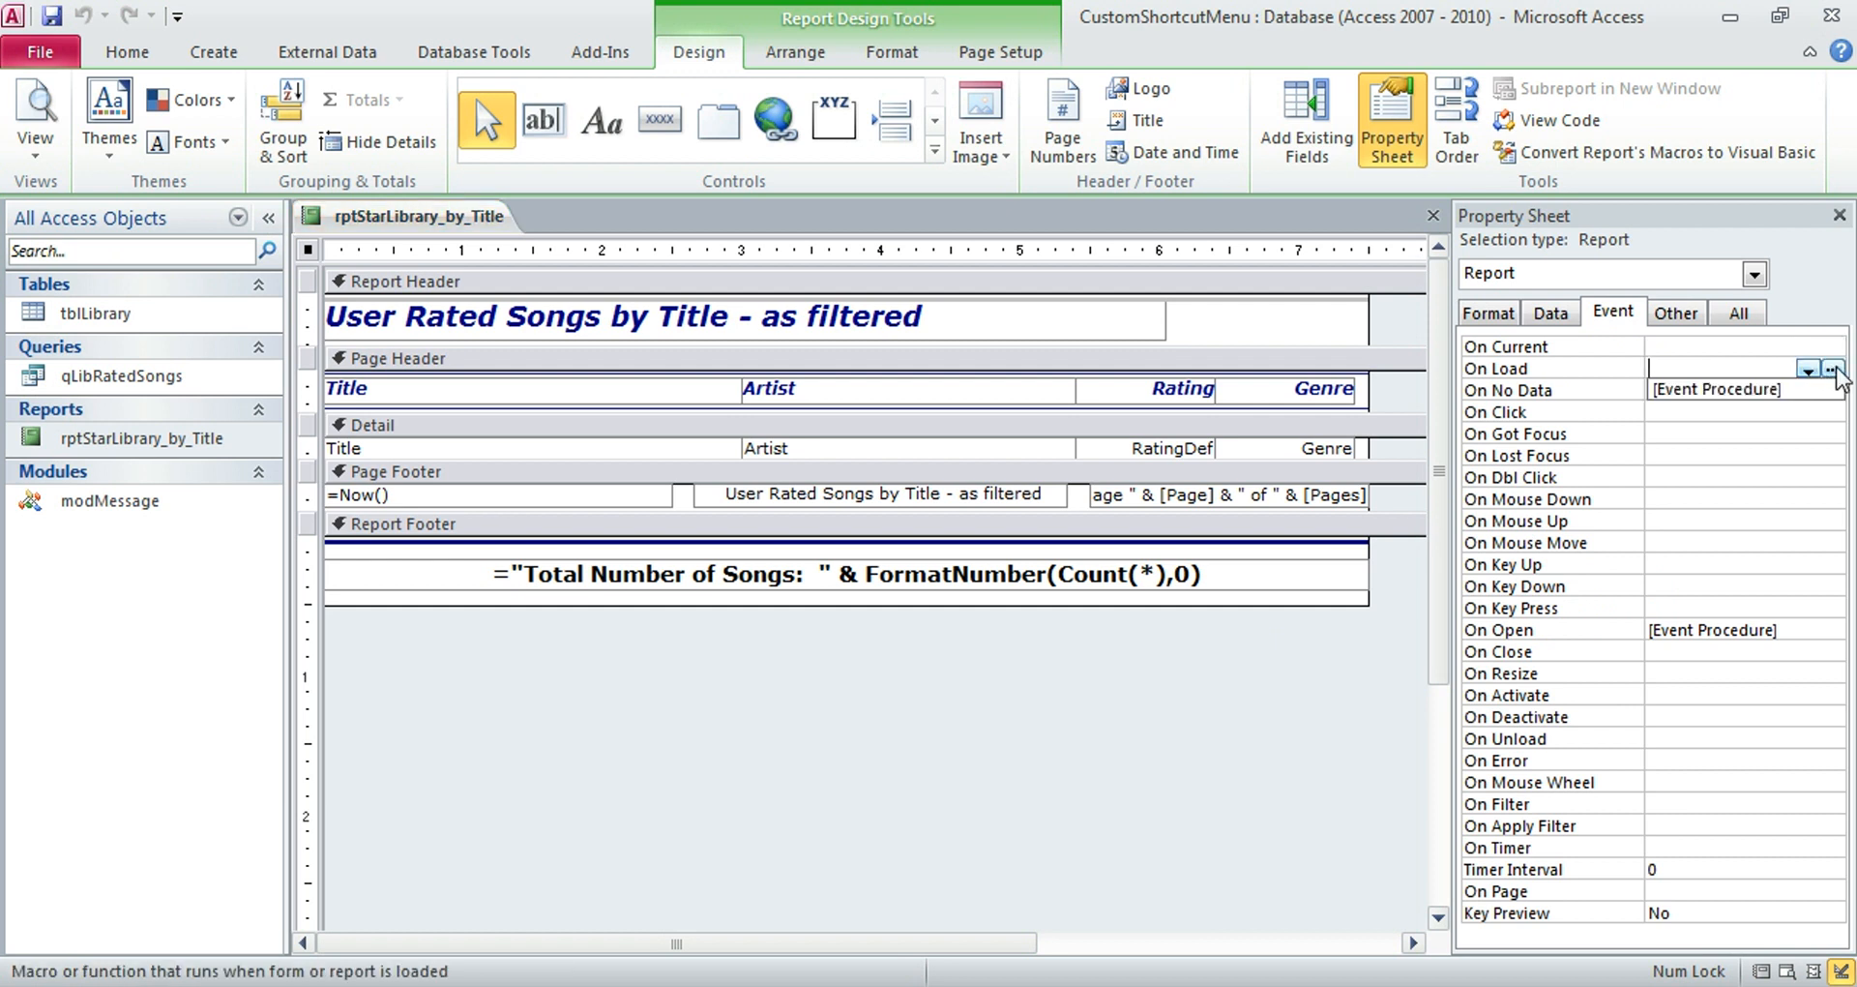
click(1834, 370)
click(820, 289)
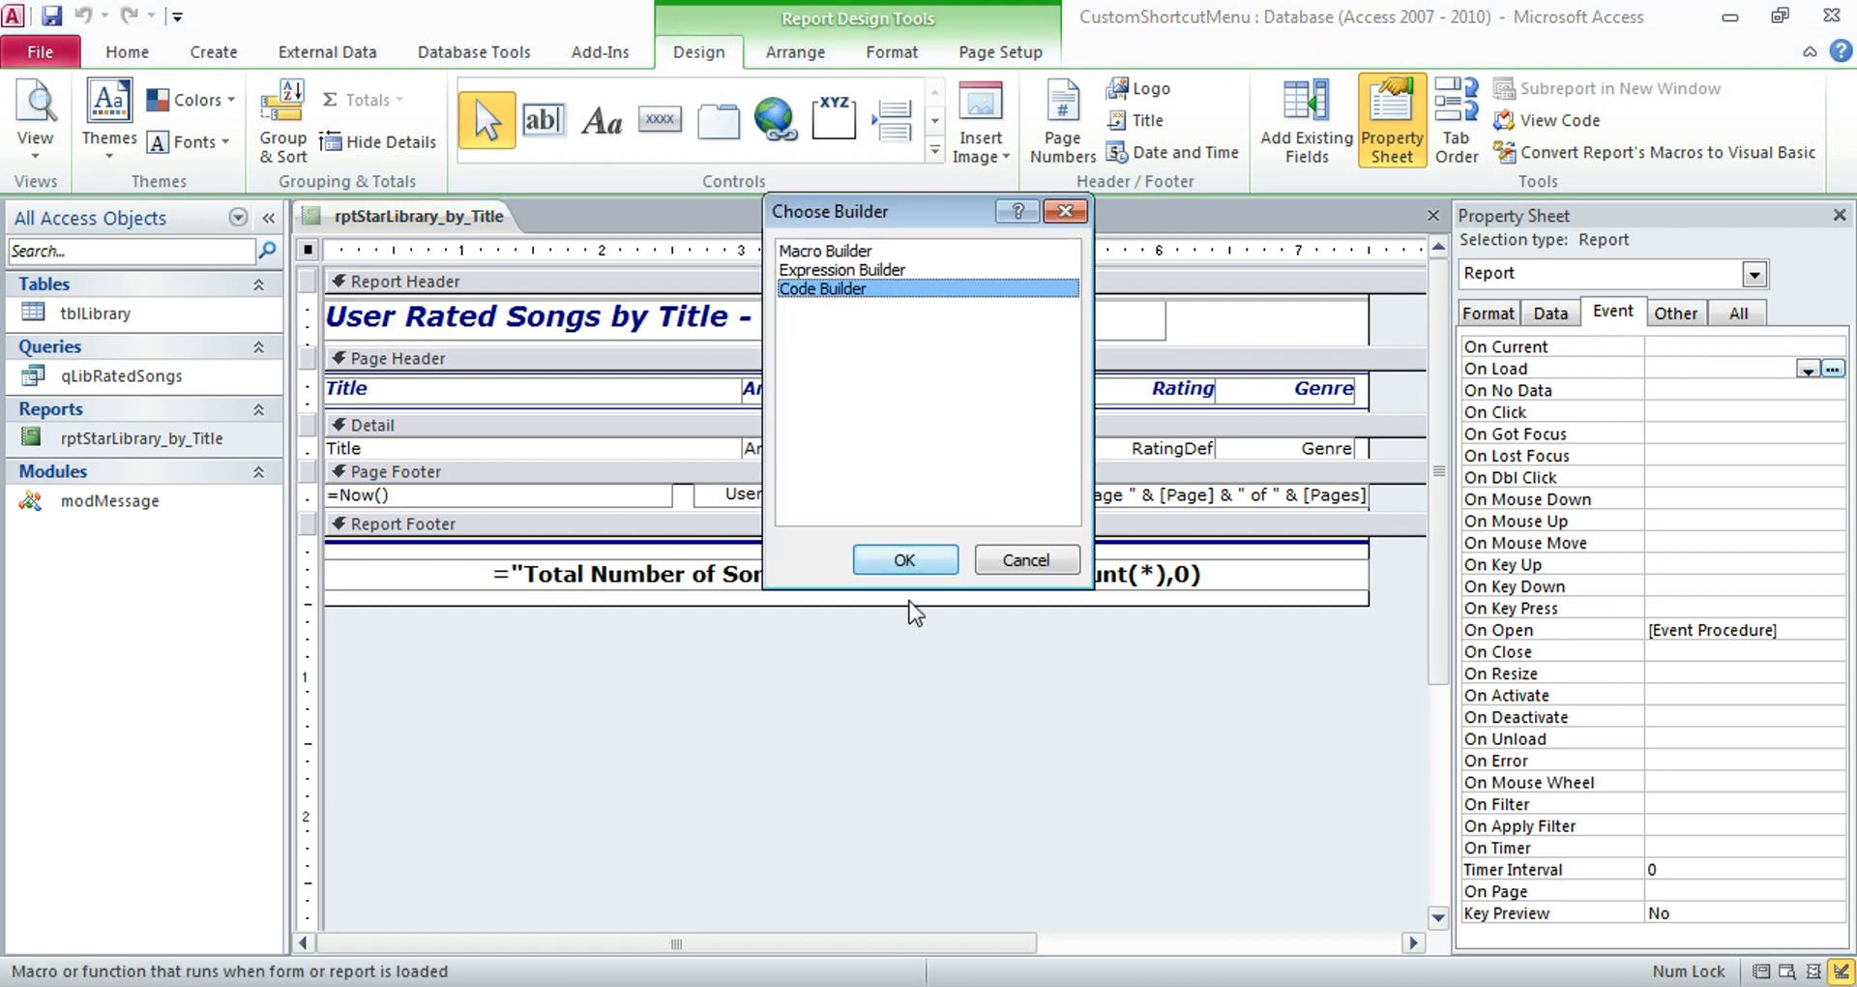
click(904, 560)
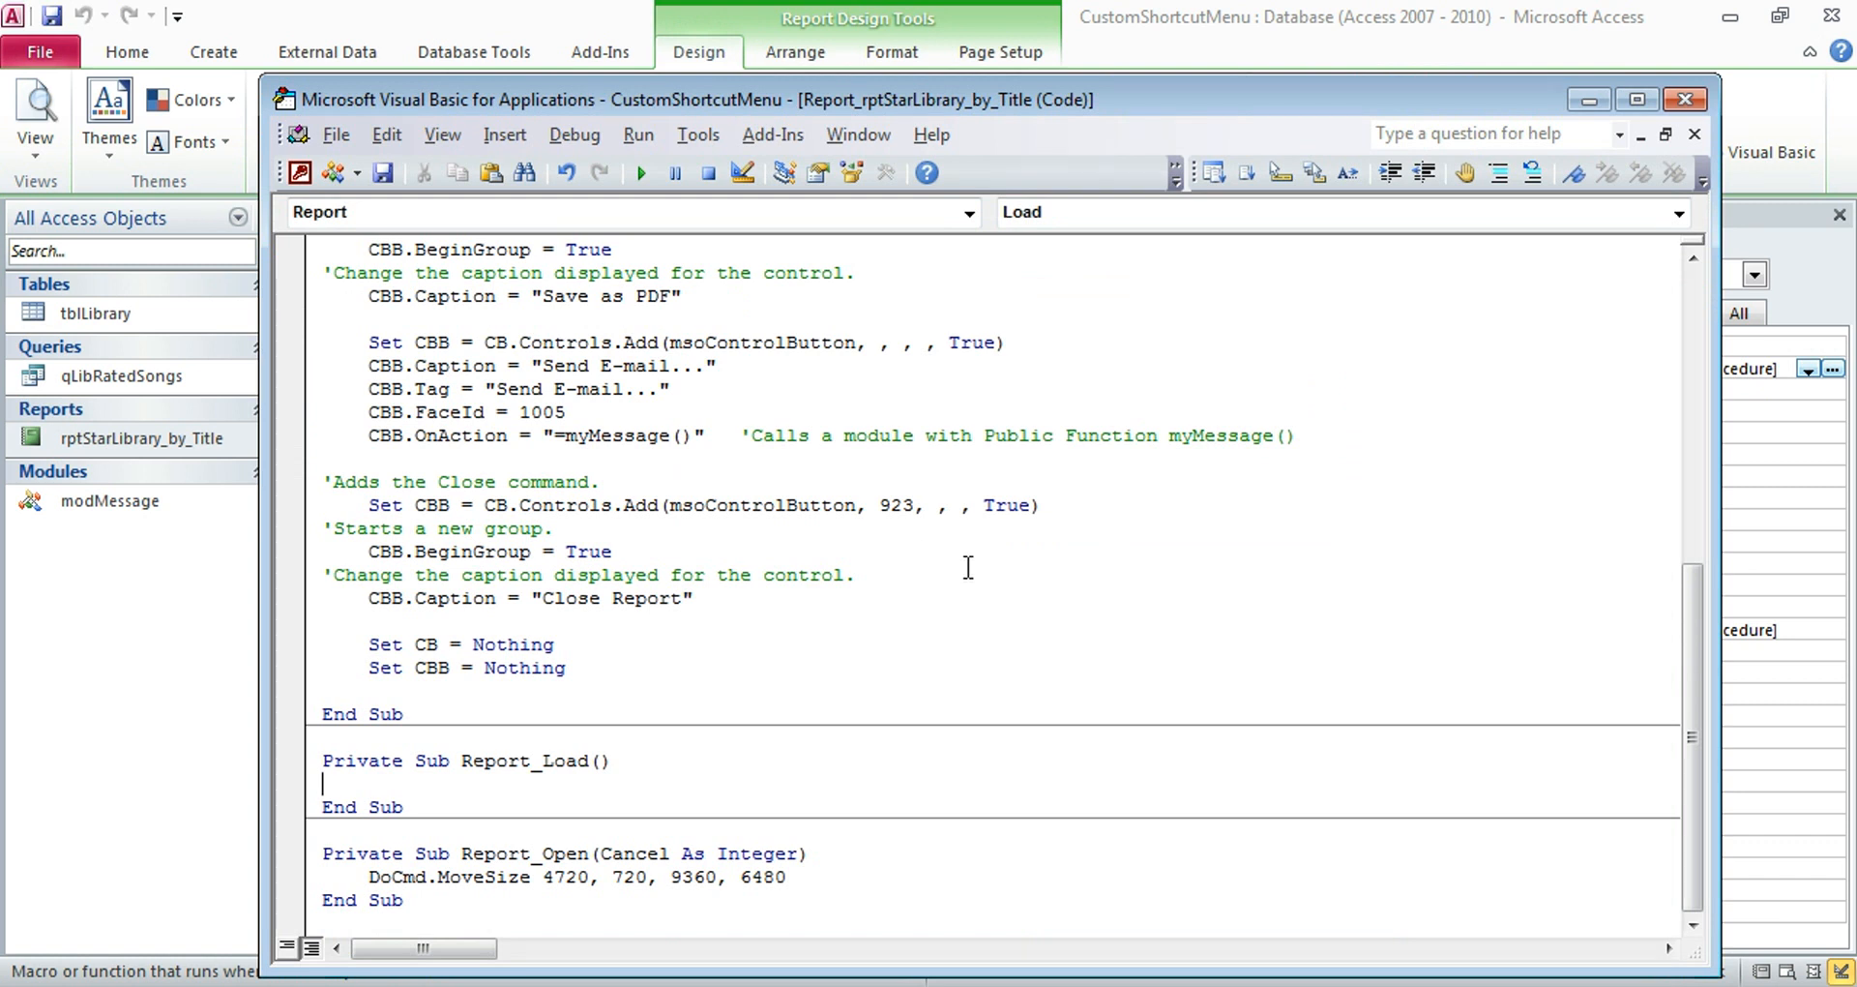
scroll(849, 568, up, 5)
scroll(849, 568, up, 3)
scroll(849, 567, up, 2)
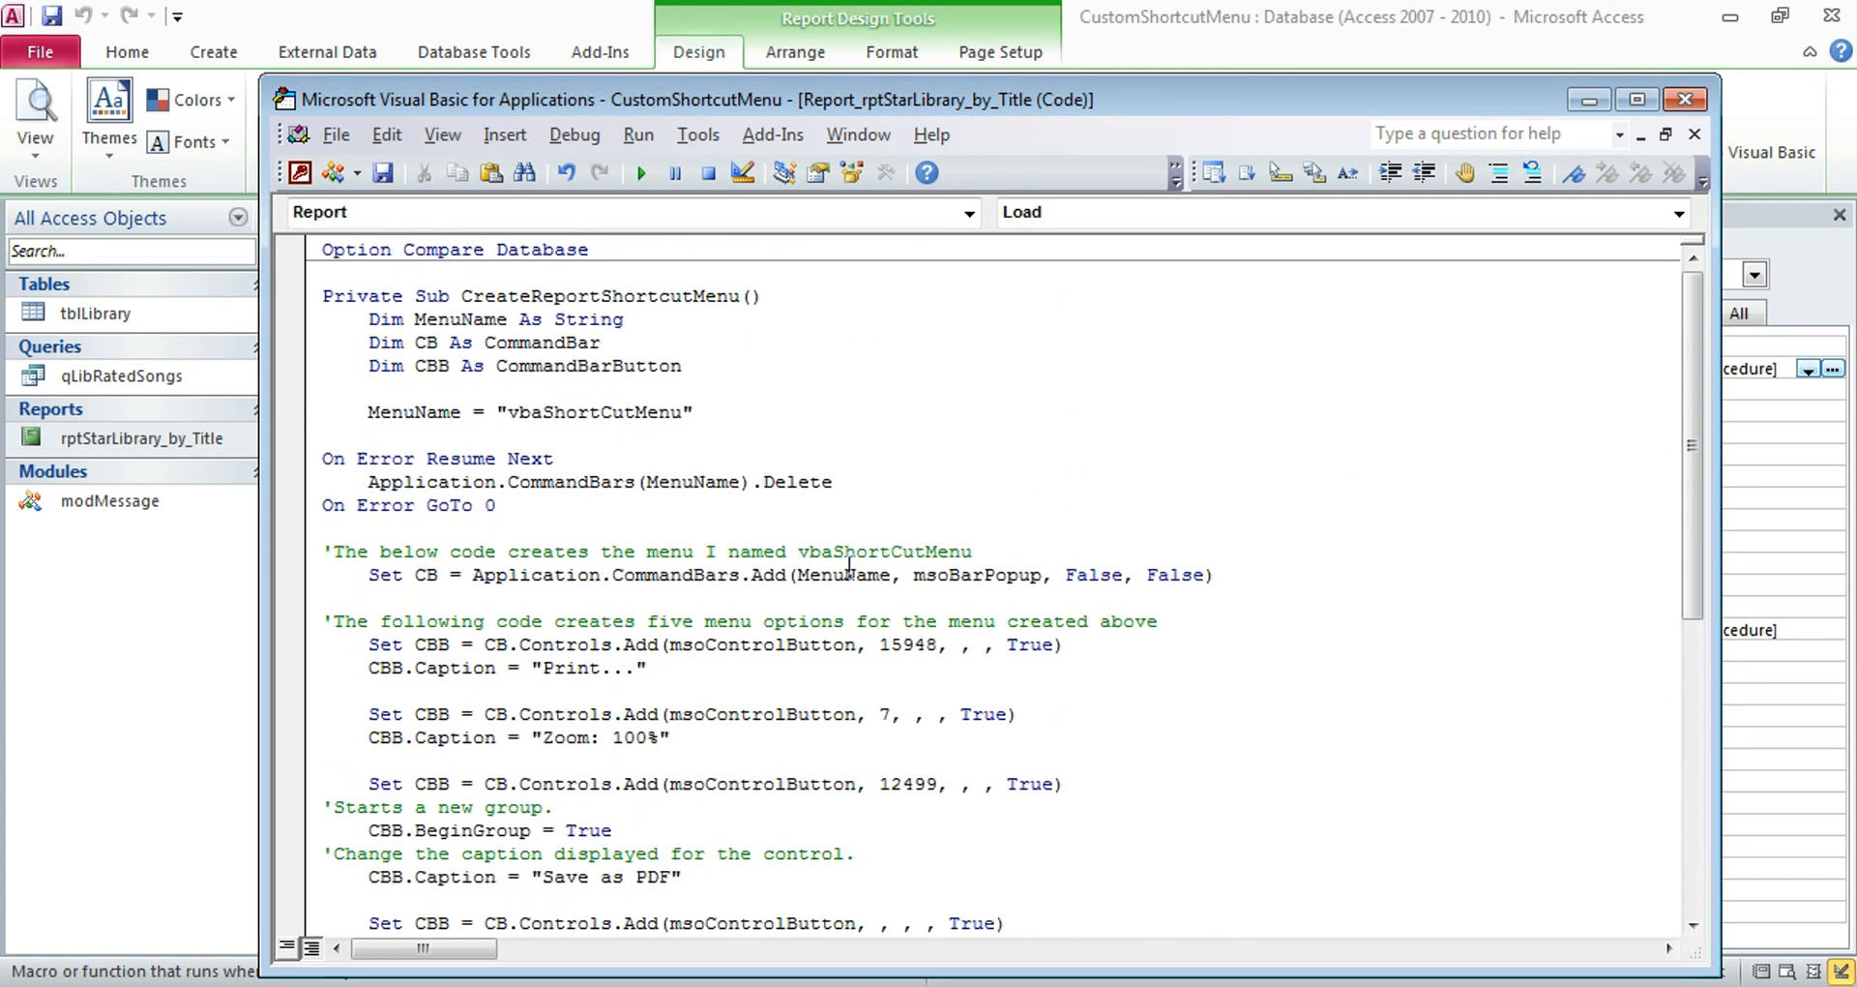
scroll(849, 568, down, 4)
scroll(849, 568, down, 2)
scroll(849, 568, down, 3)
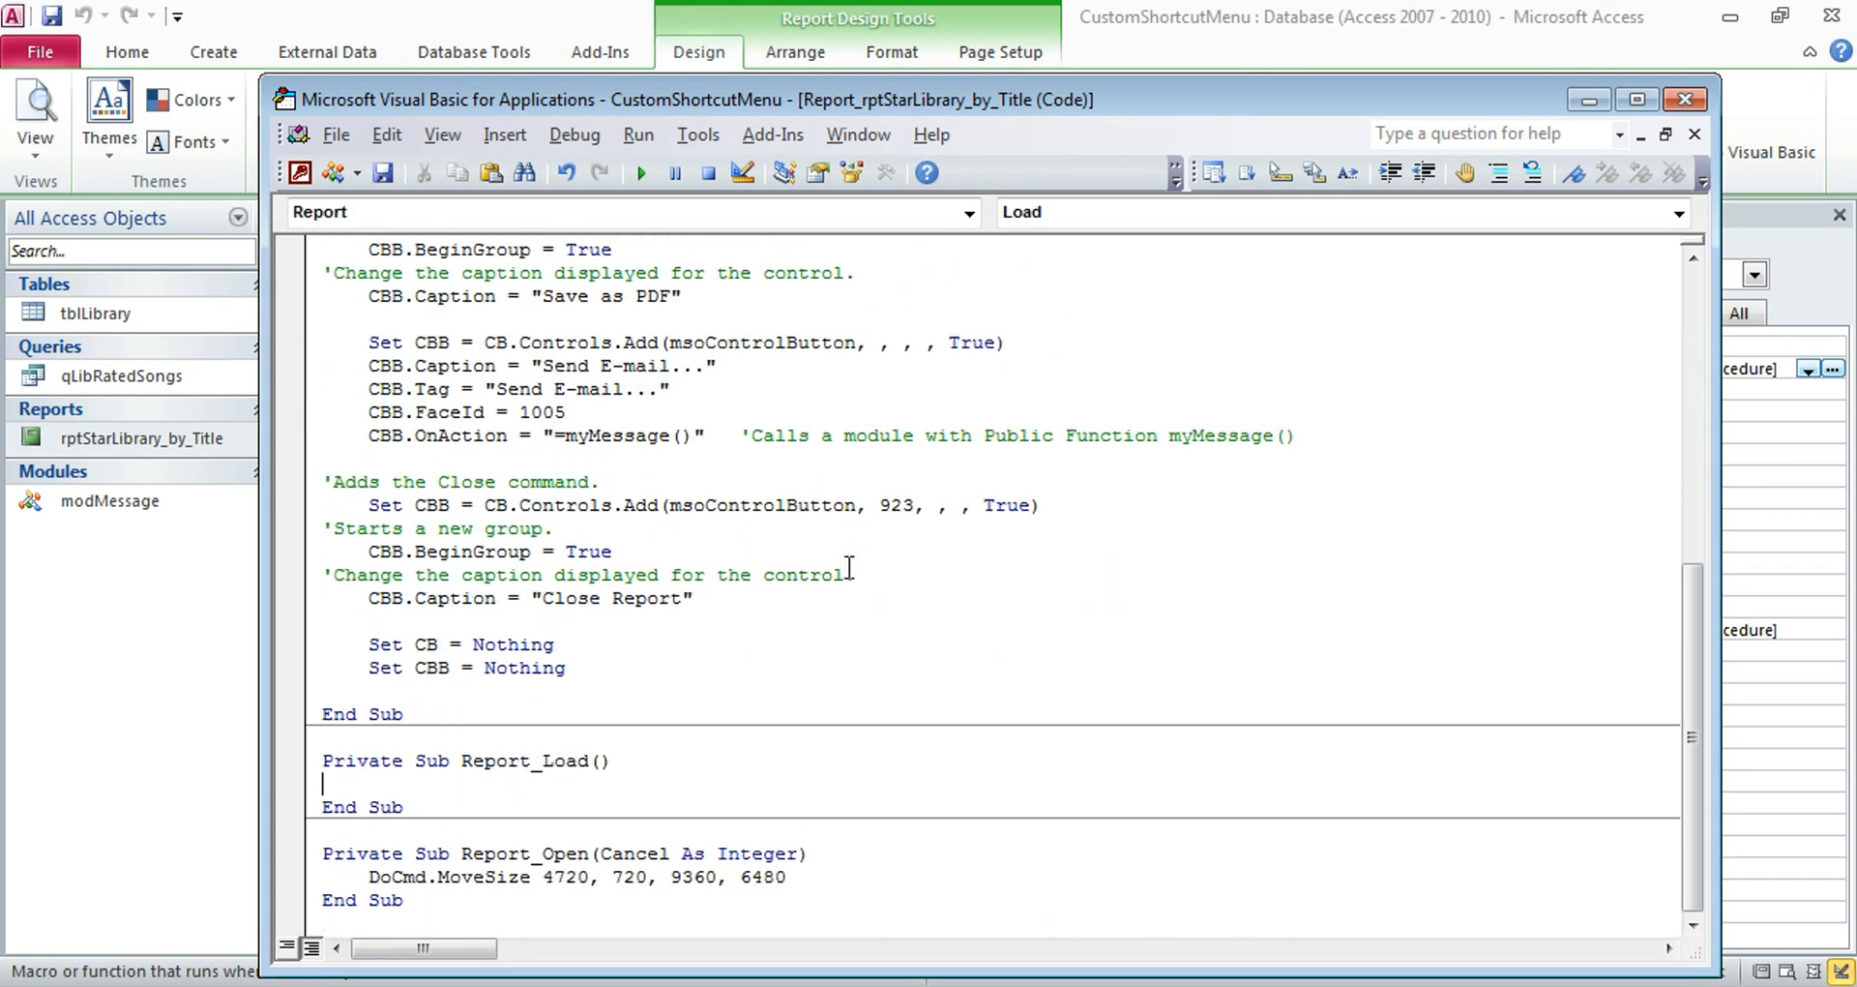
scroll(850, 567, up, 3)
scroll(849, 568, up, 3)
scroll(849, 568, up, 2)
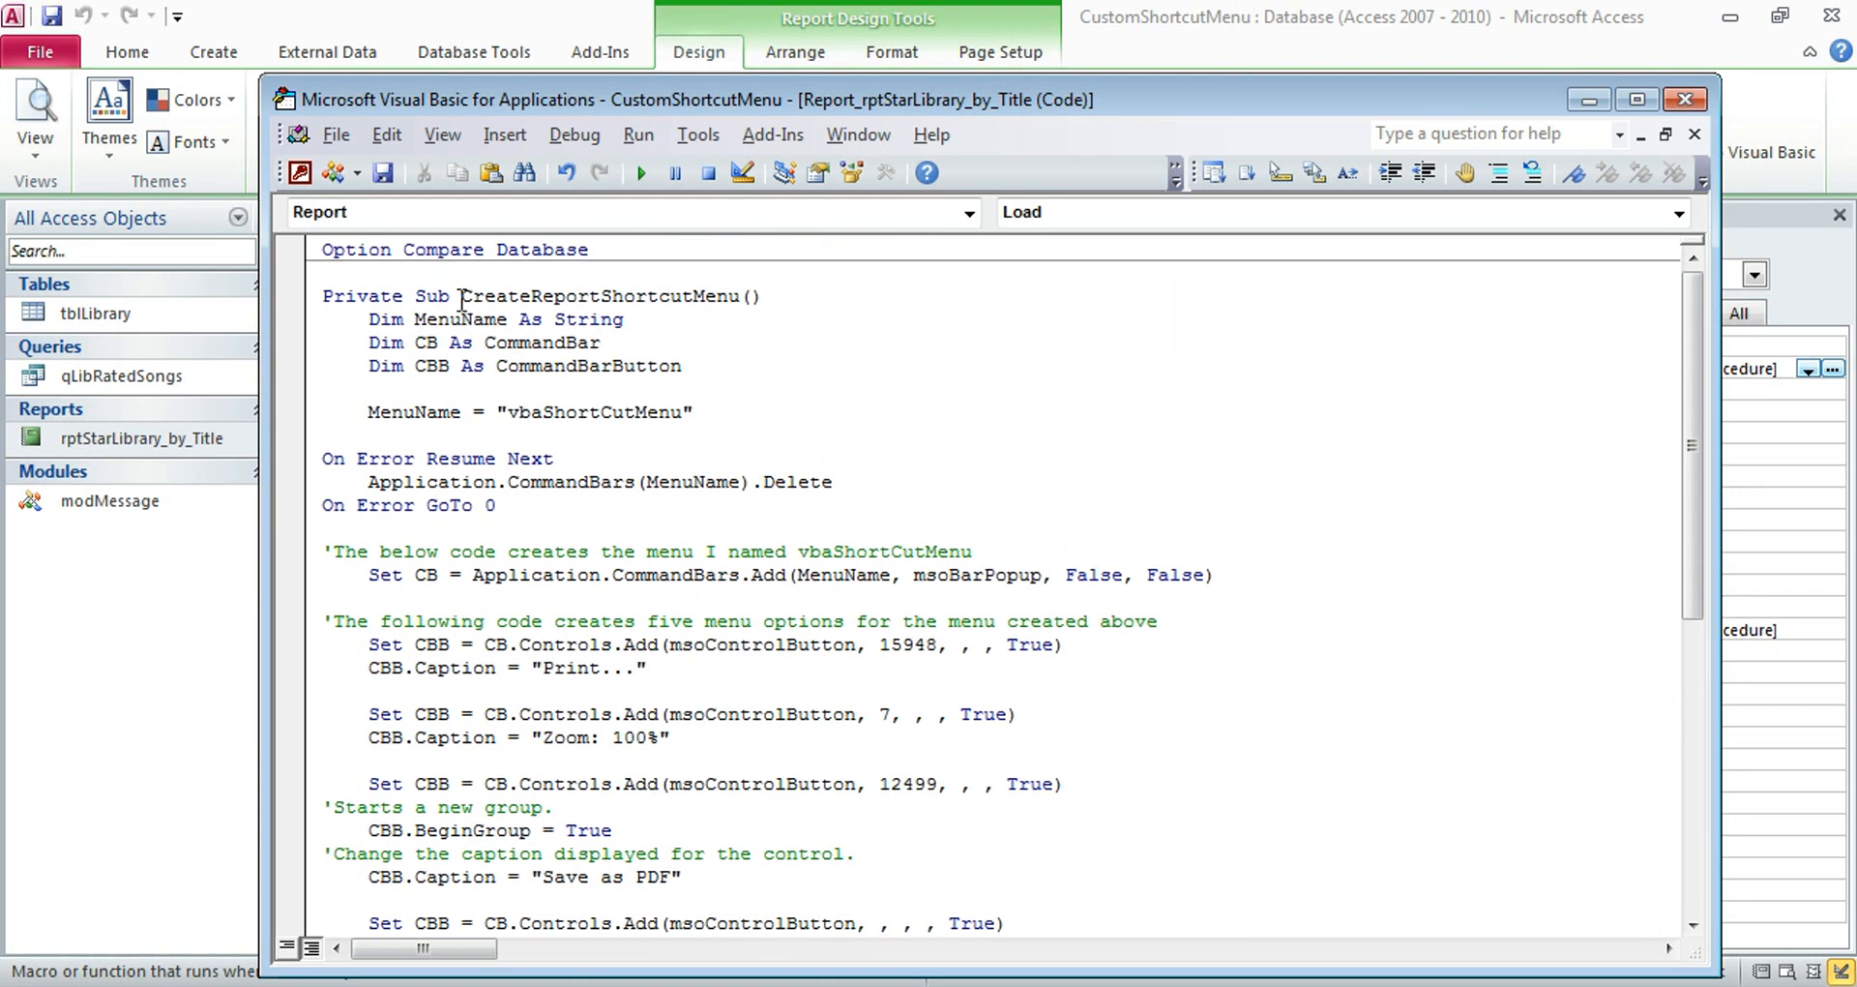
drag(466, 297, 624, 296)
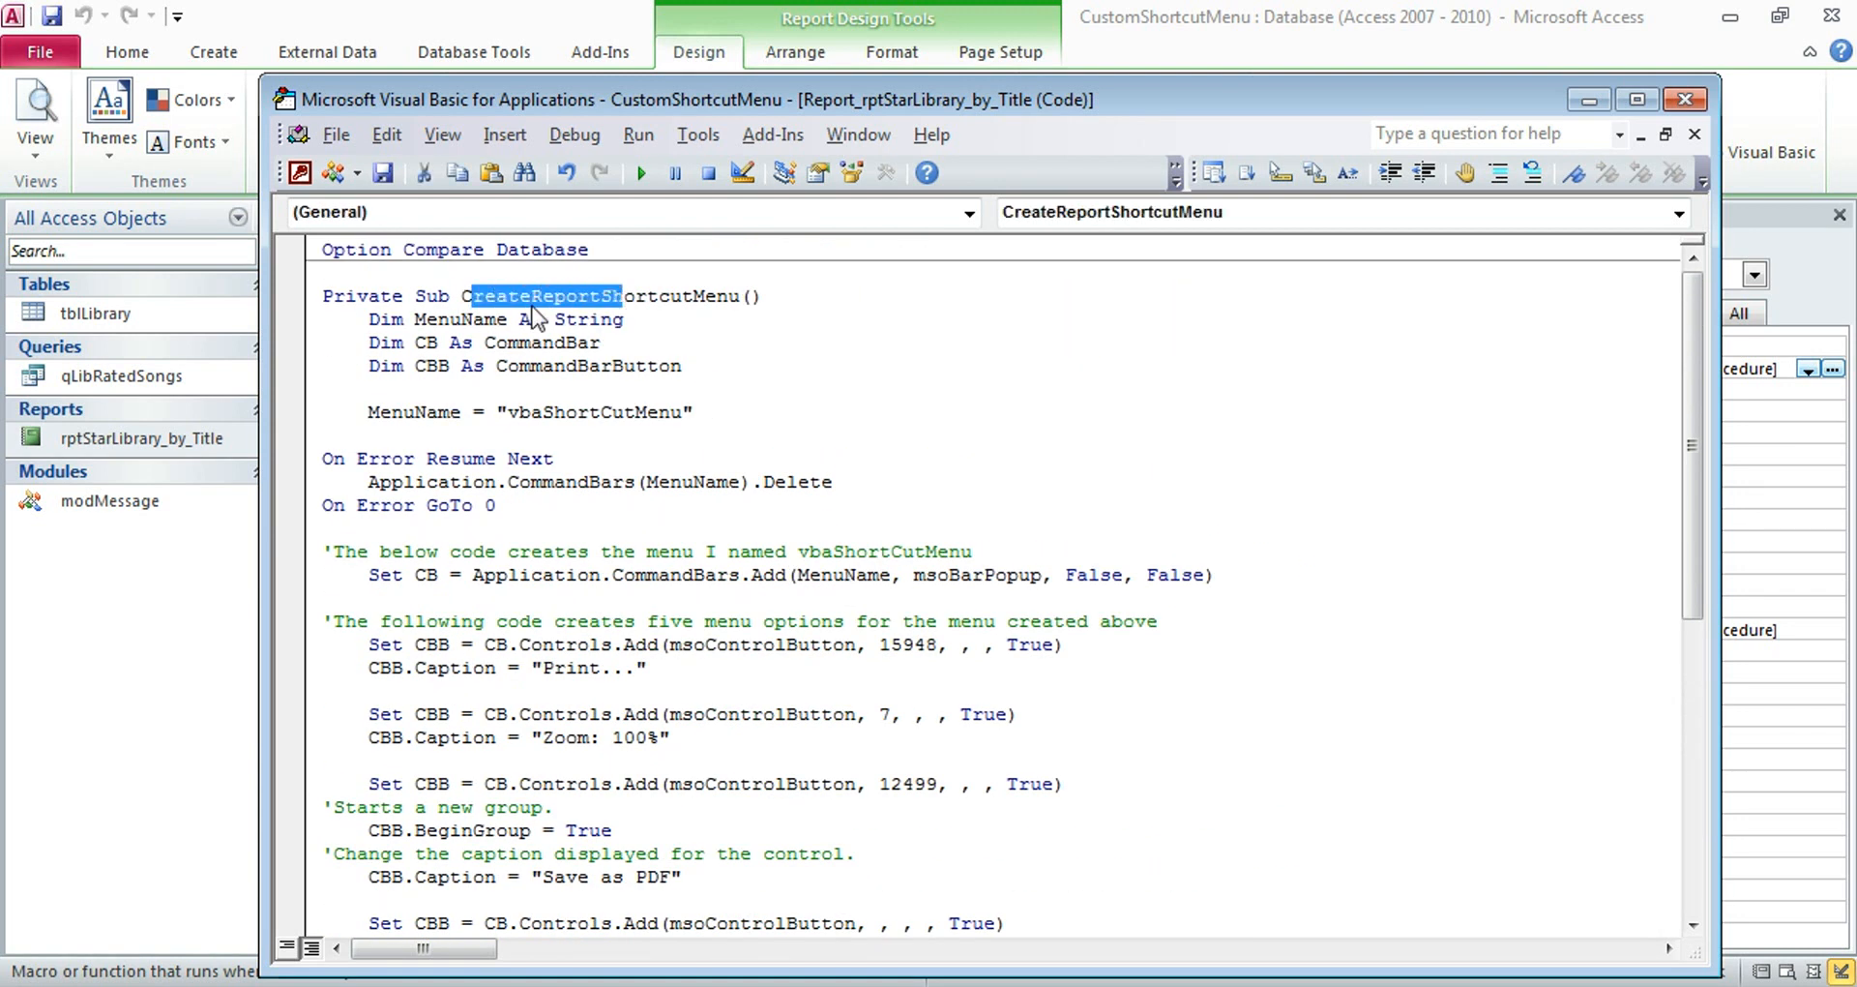
drag(461, 296, 747, 300)
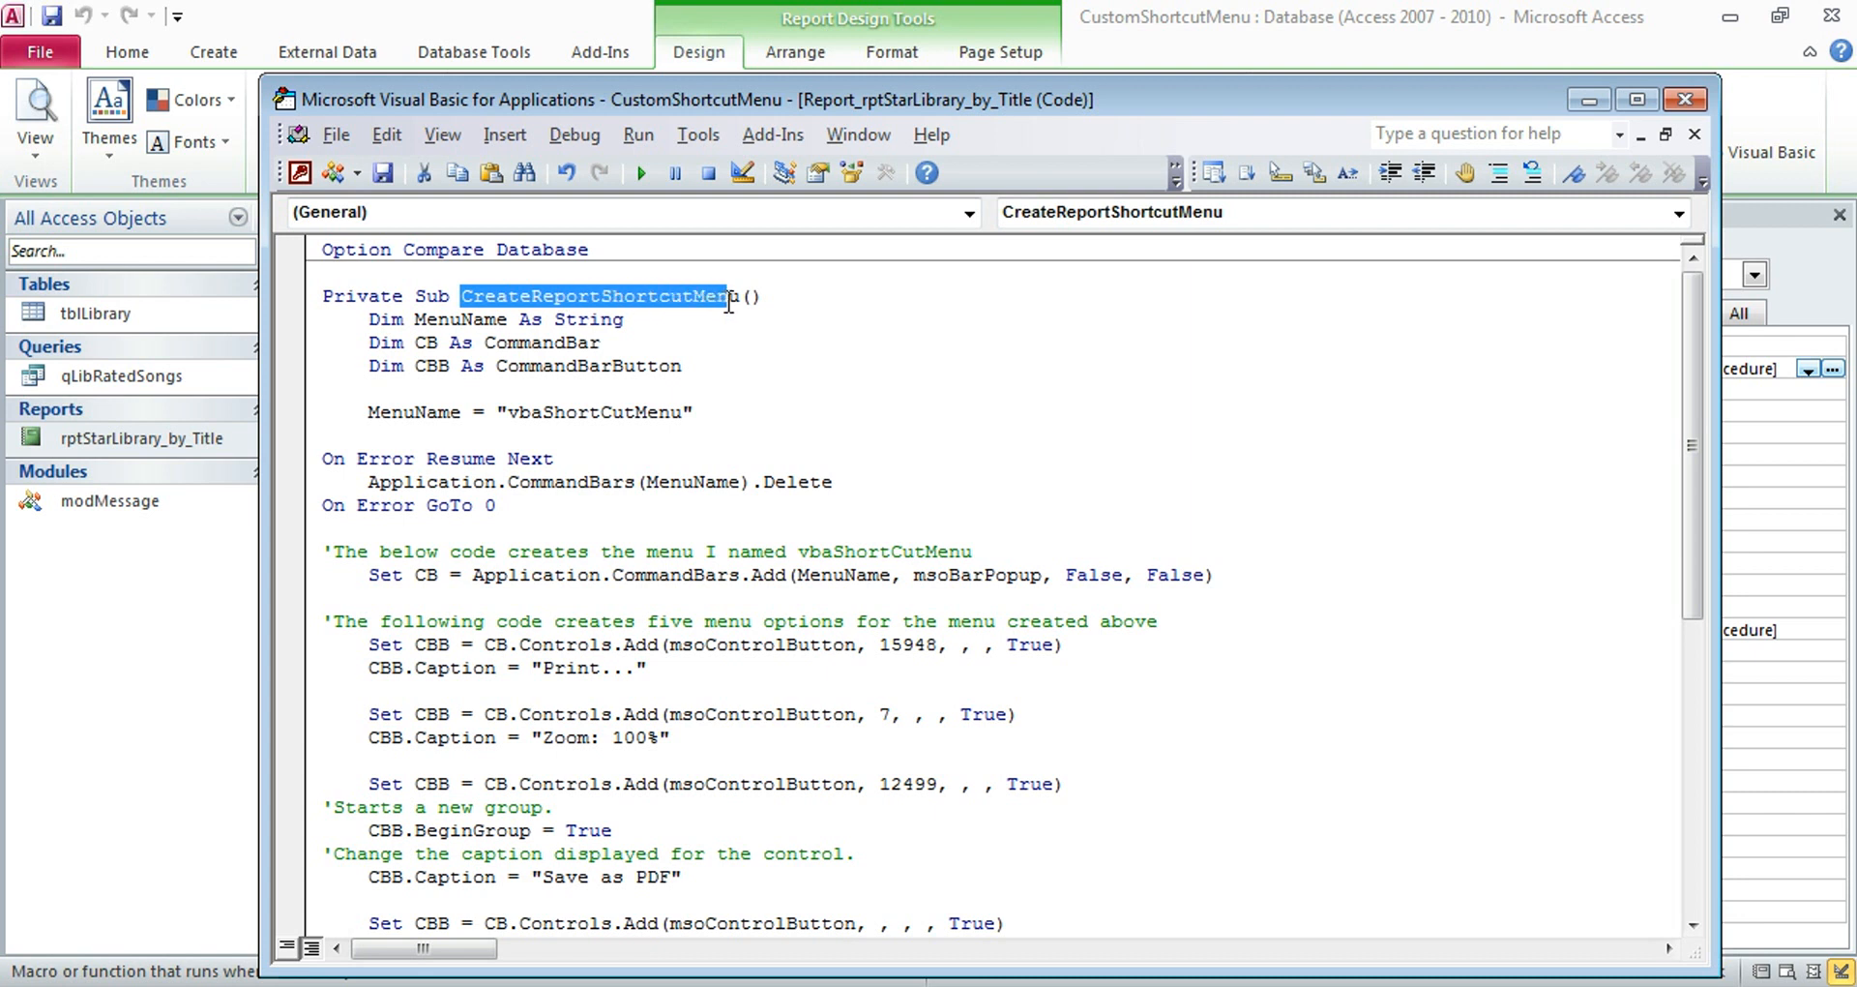
right_click(683, 305)
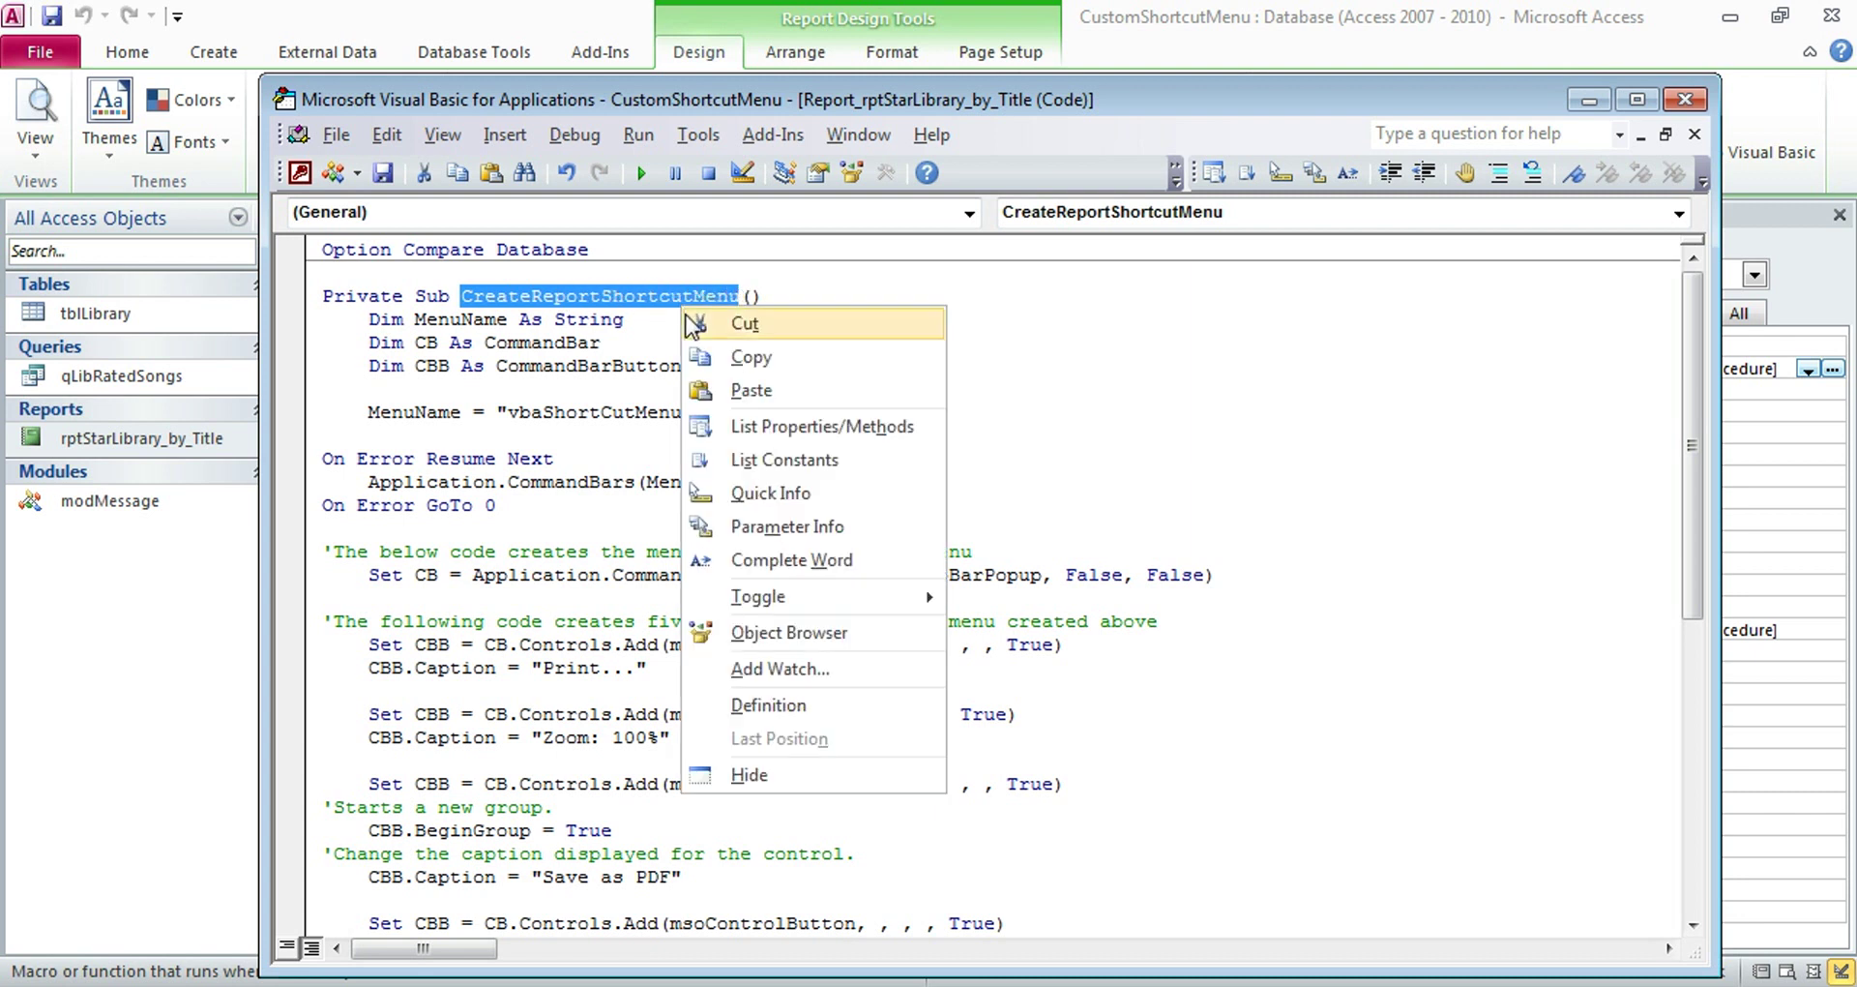
click(753, 363)
click(676, 575)
scroll(670, 575, down, 2)
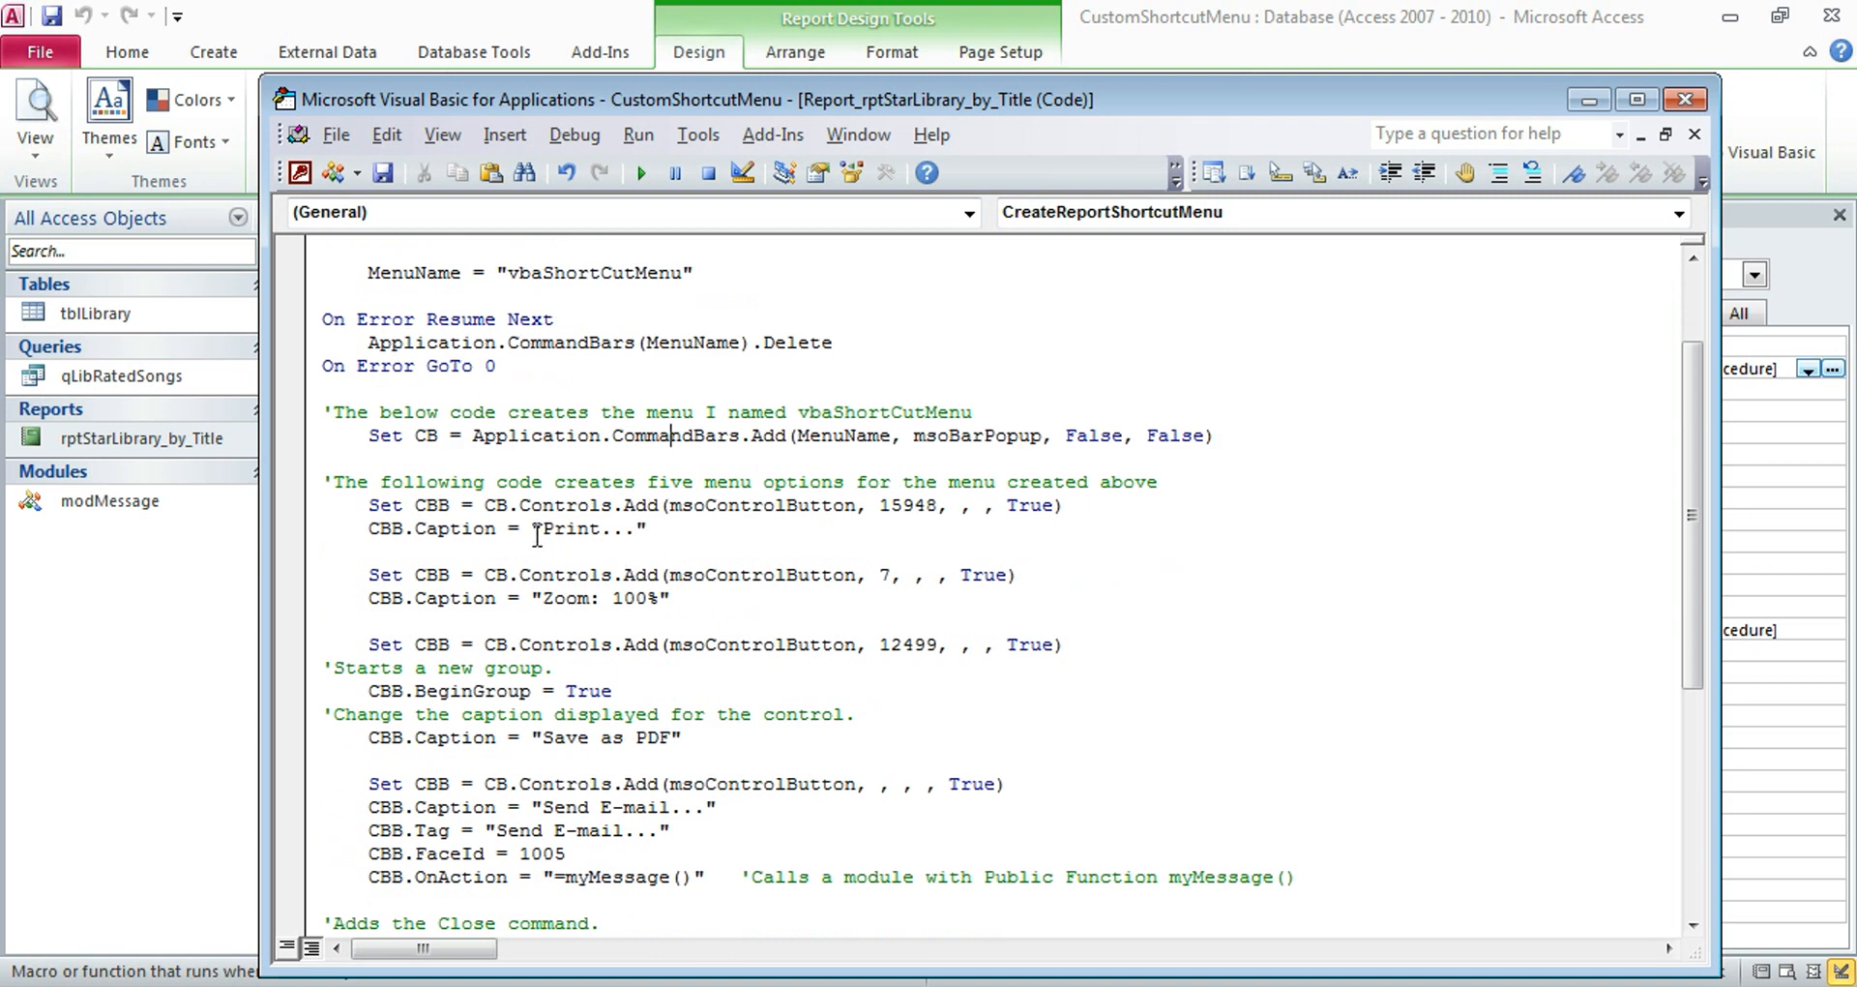
drag(543, 528, 635, 528)
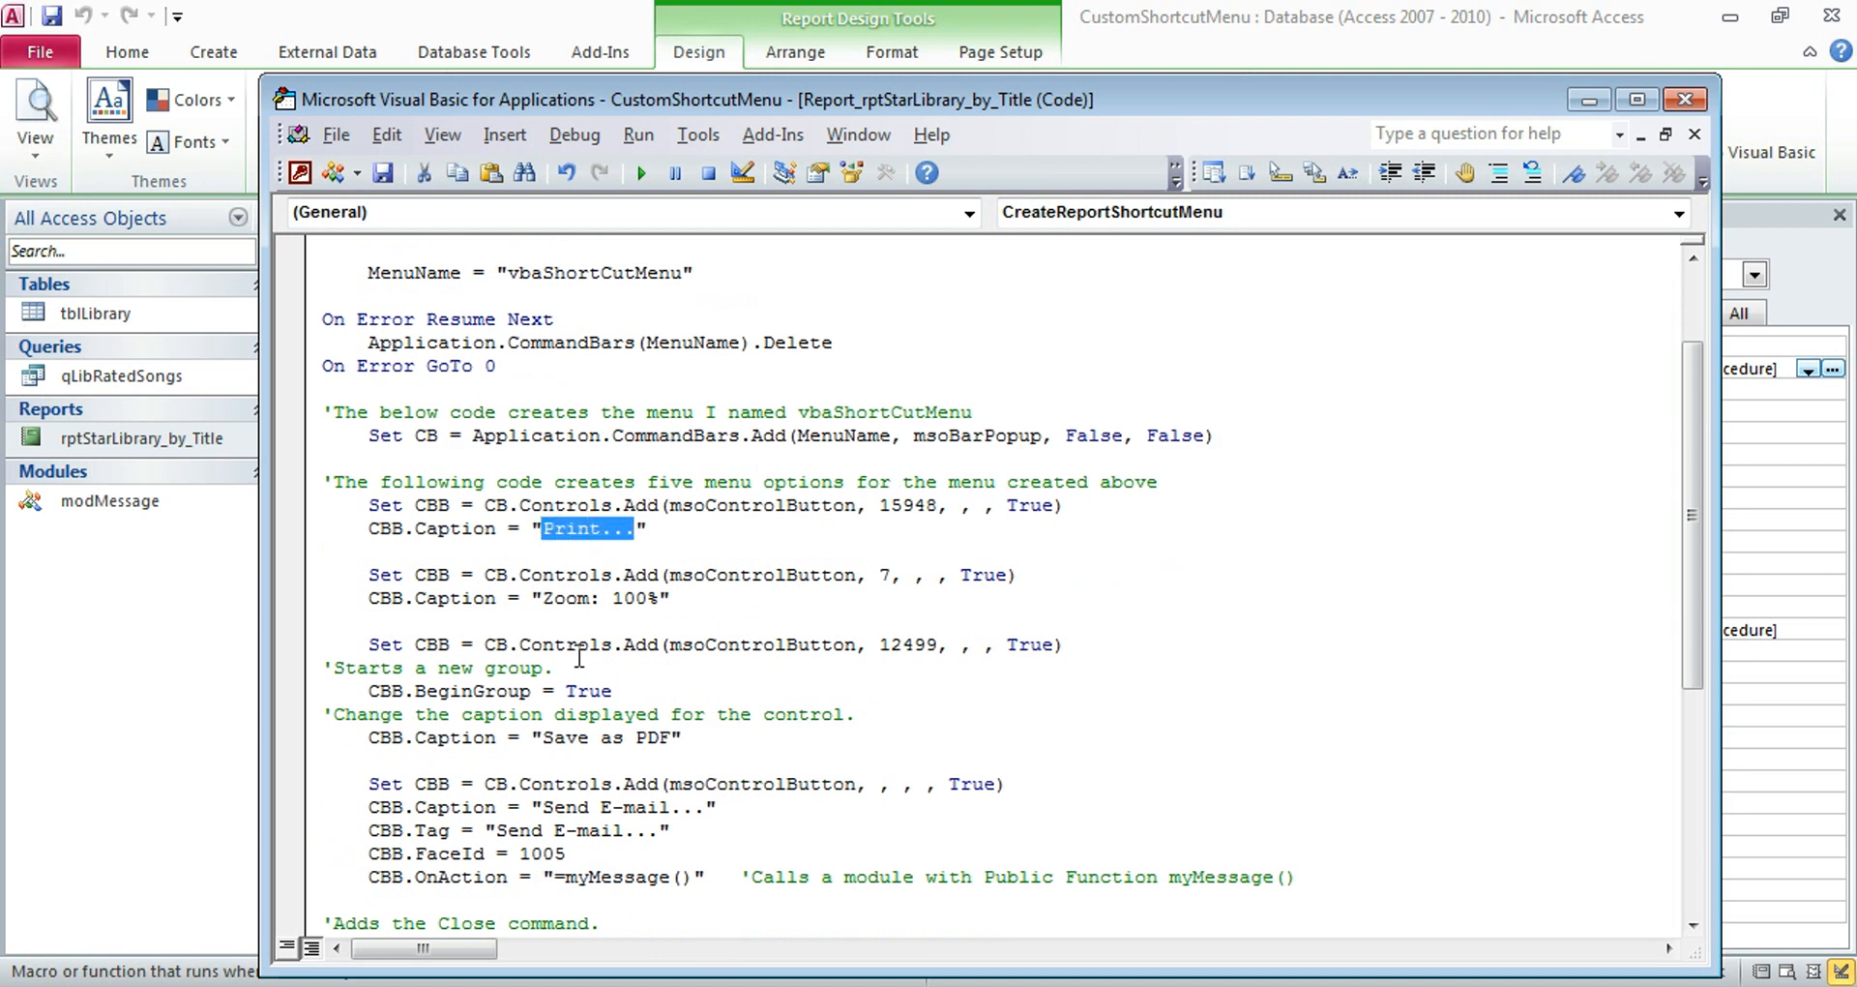
drag(542, 737, 682, 737)
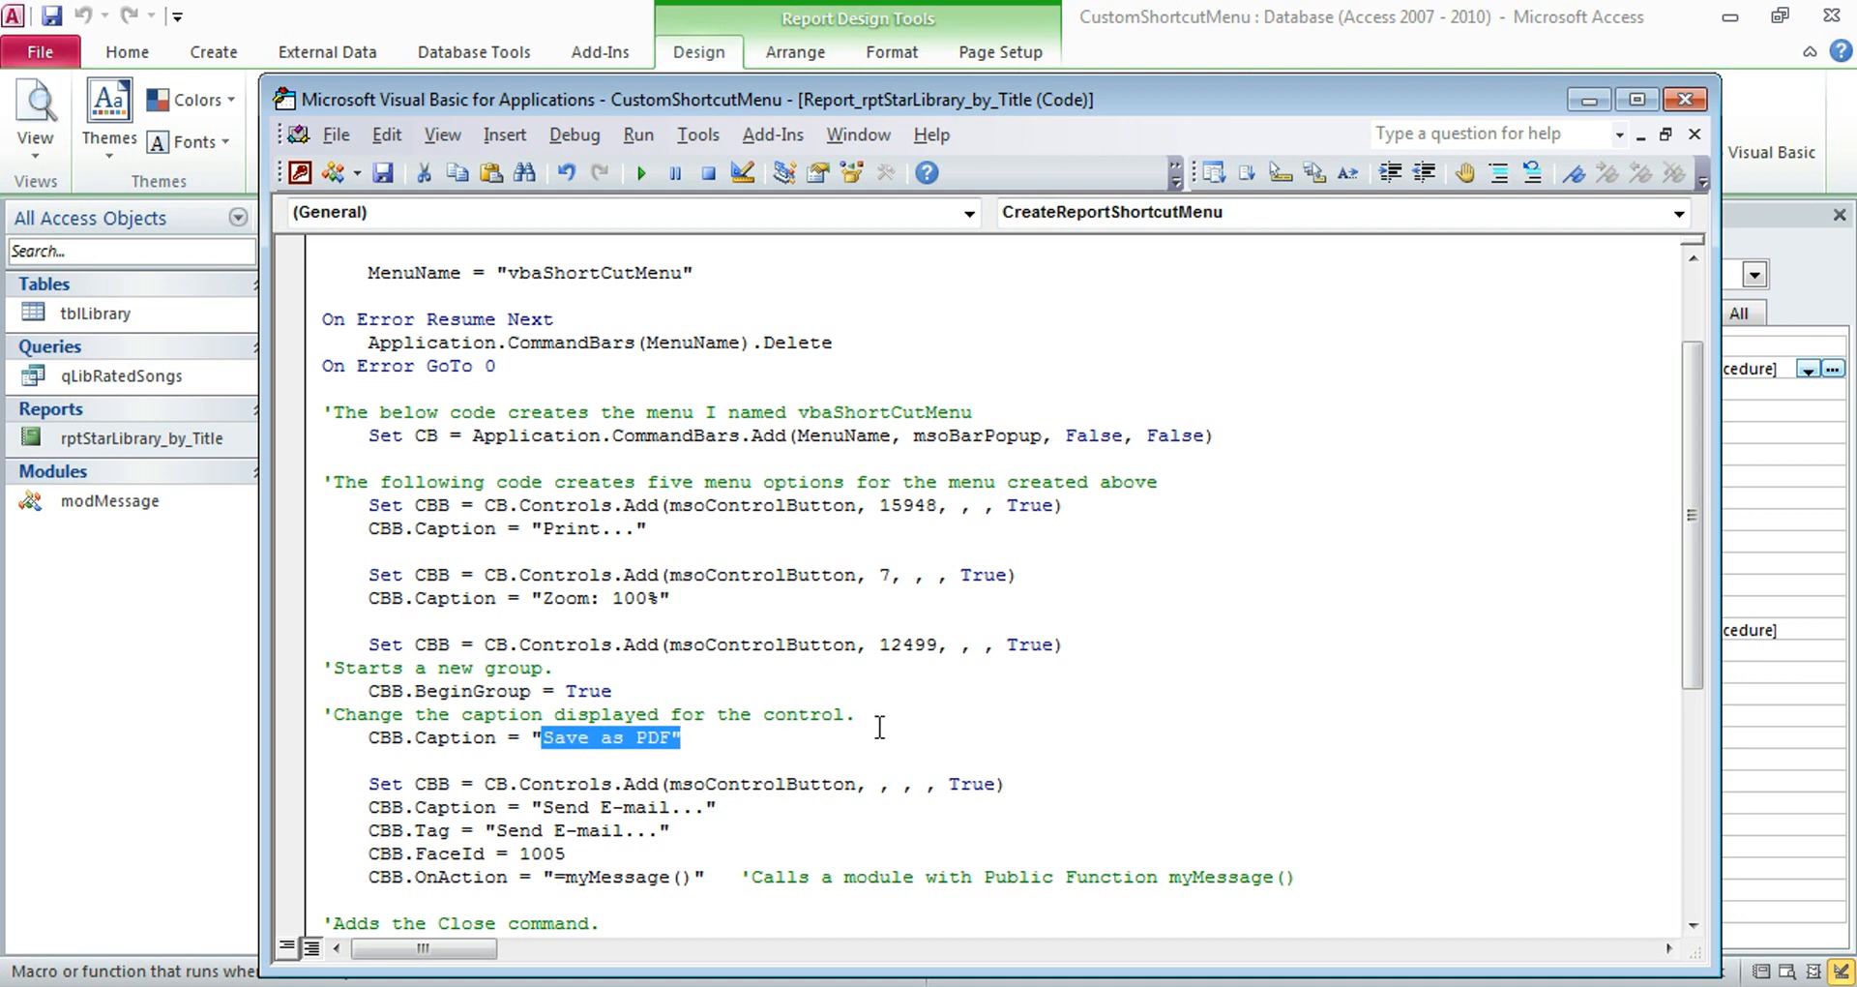
double_click(899, 505)
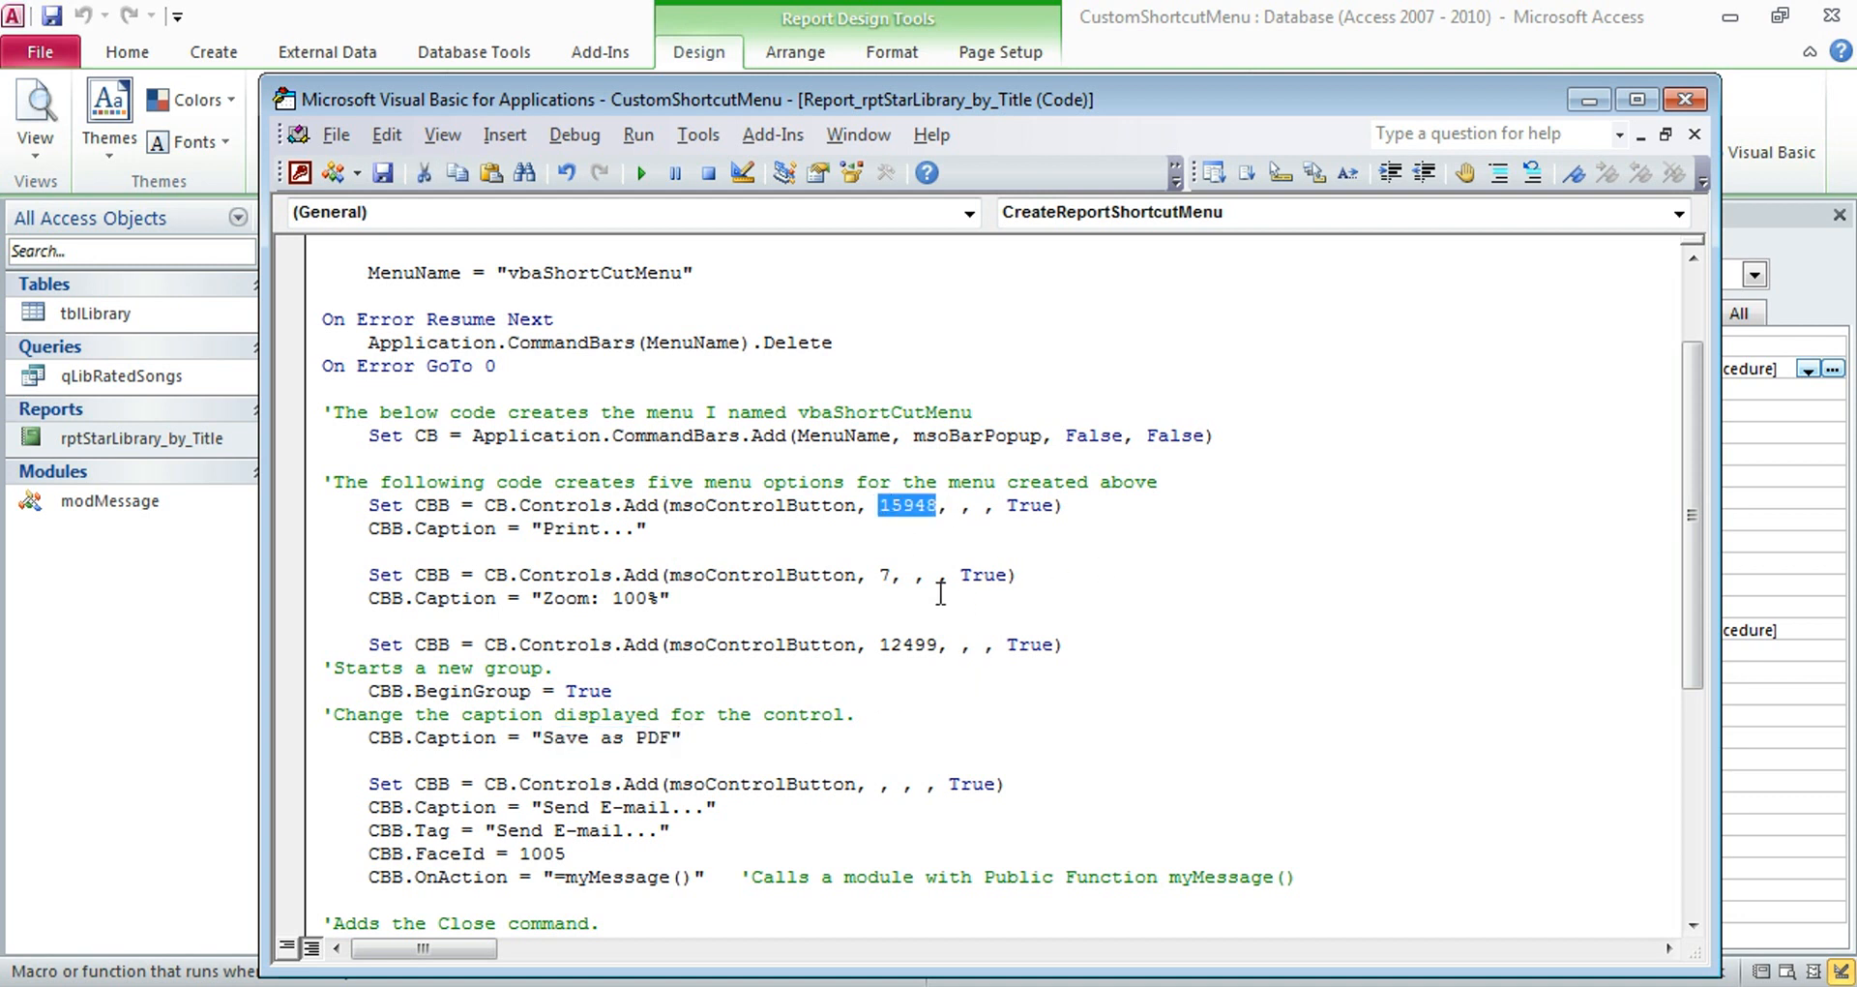
double_click(906, 644)
double_click(886, 576)
double_click(914, 505)
click(1081, 586)
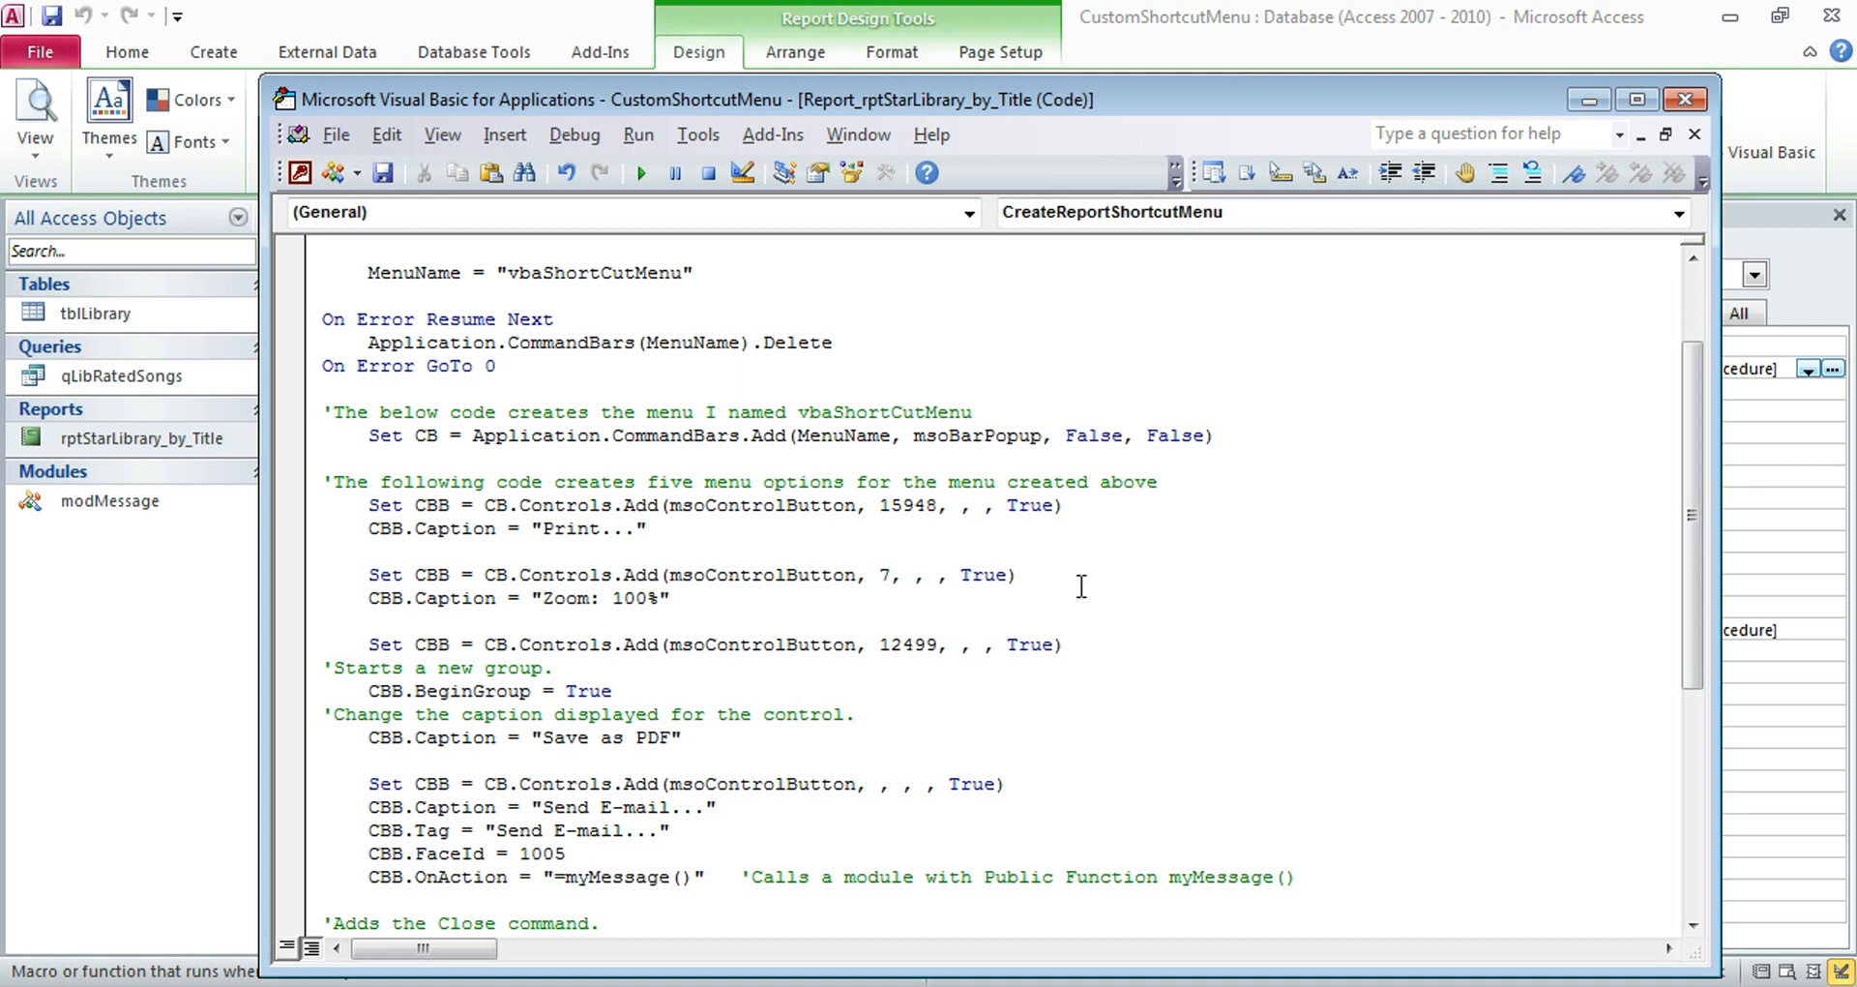
scroll(1080, 587, down, 2)
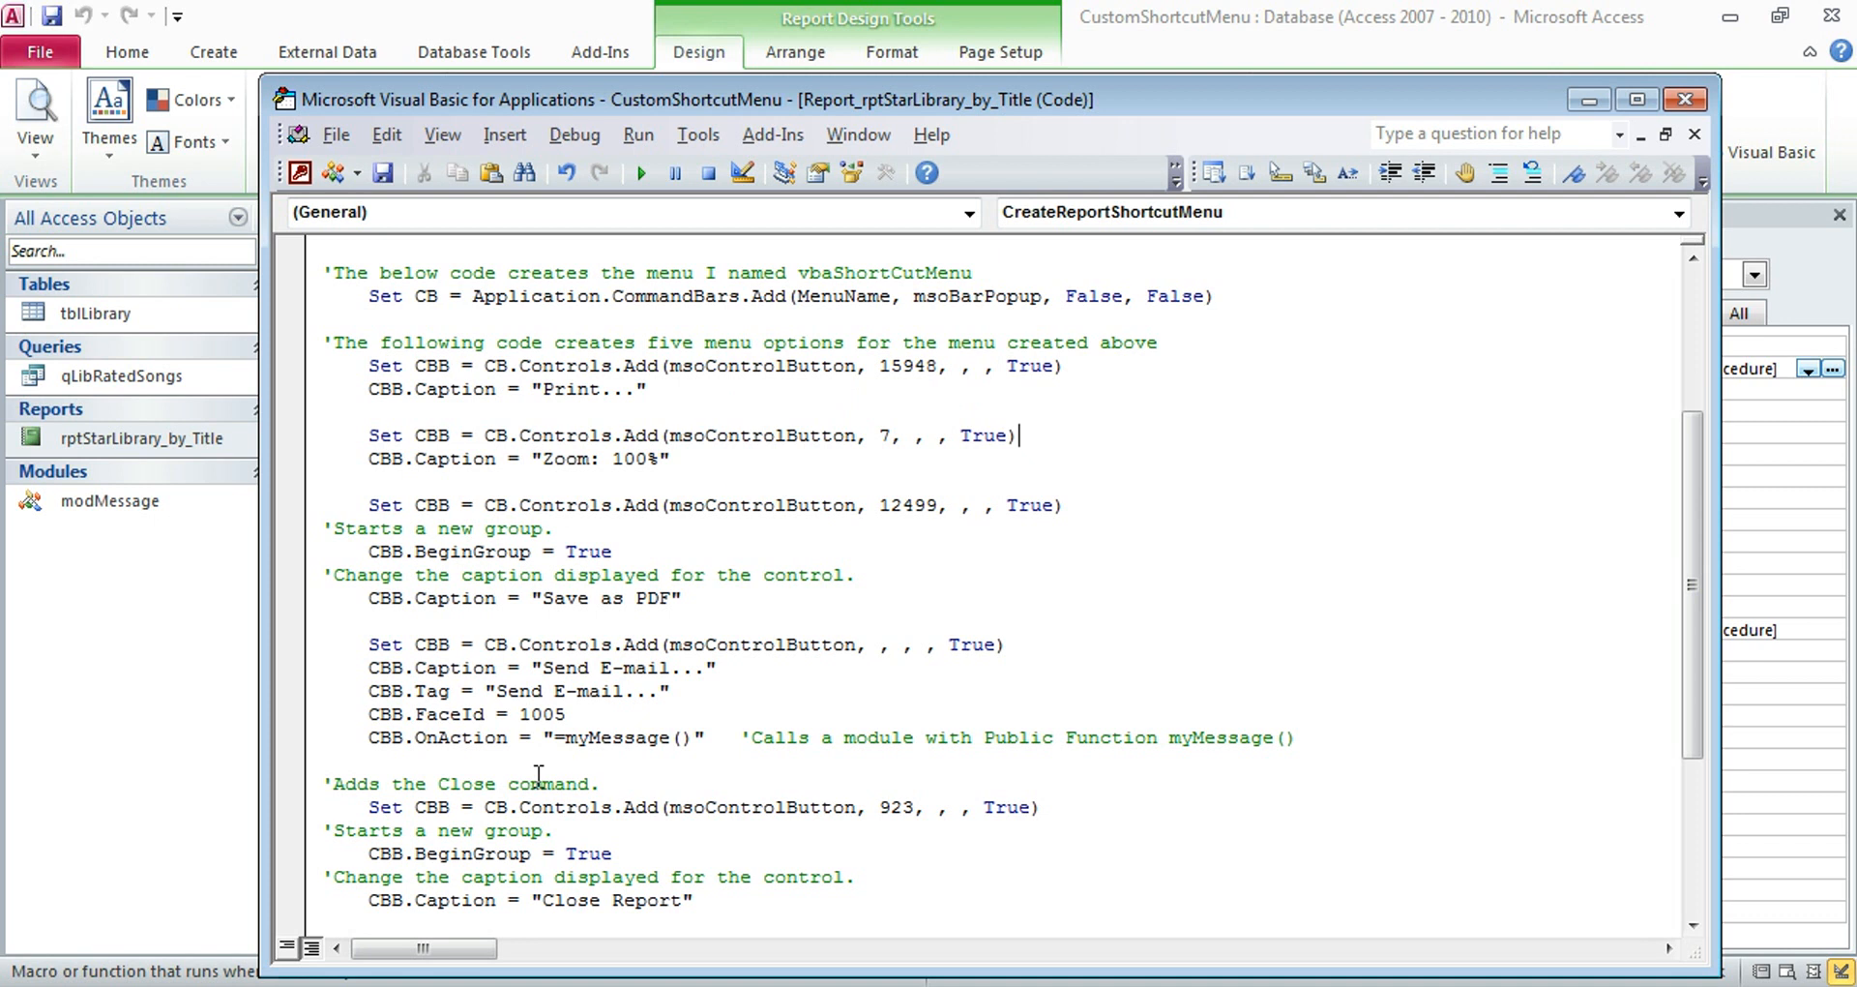
drag(415, 714, 501, 715)
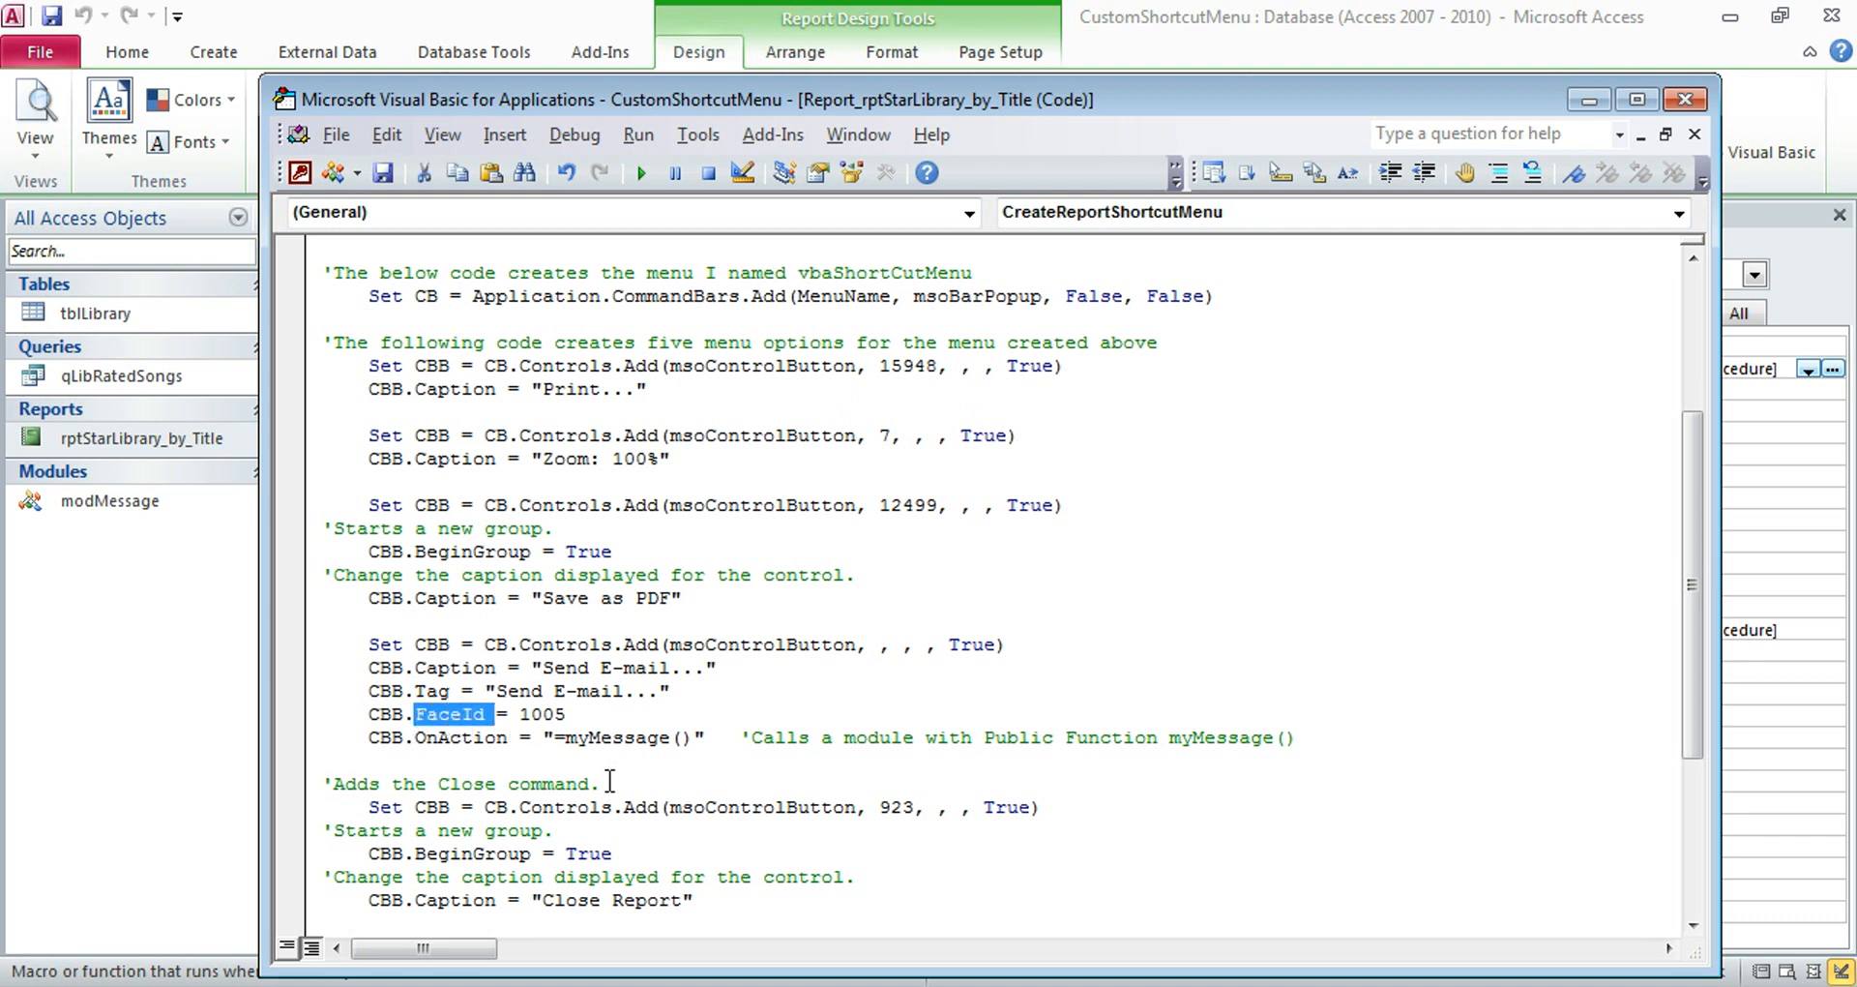
double_click(548, 714)
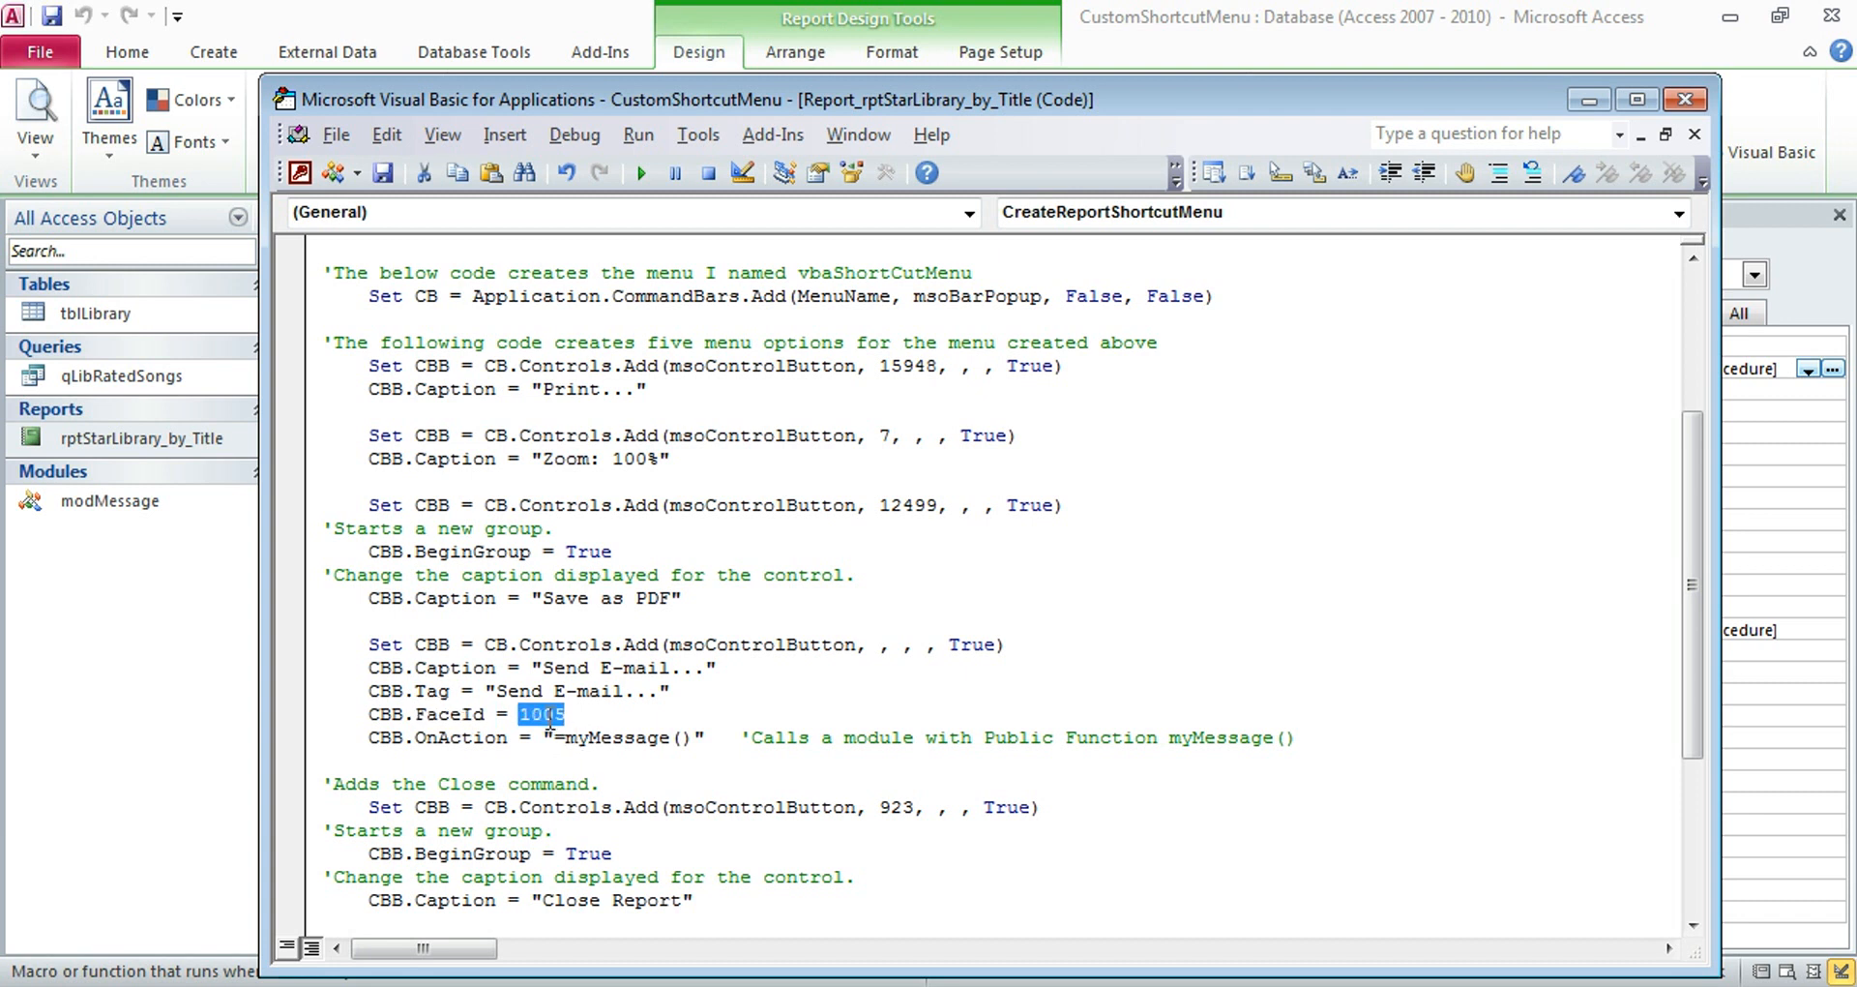
click(721, 710)
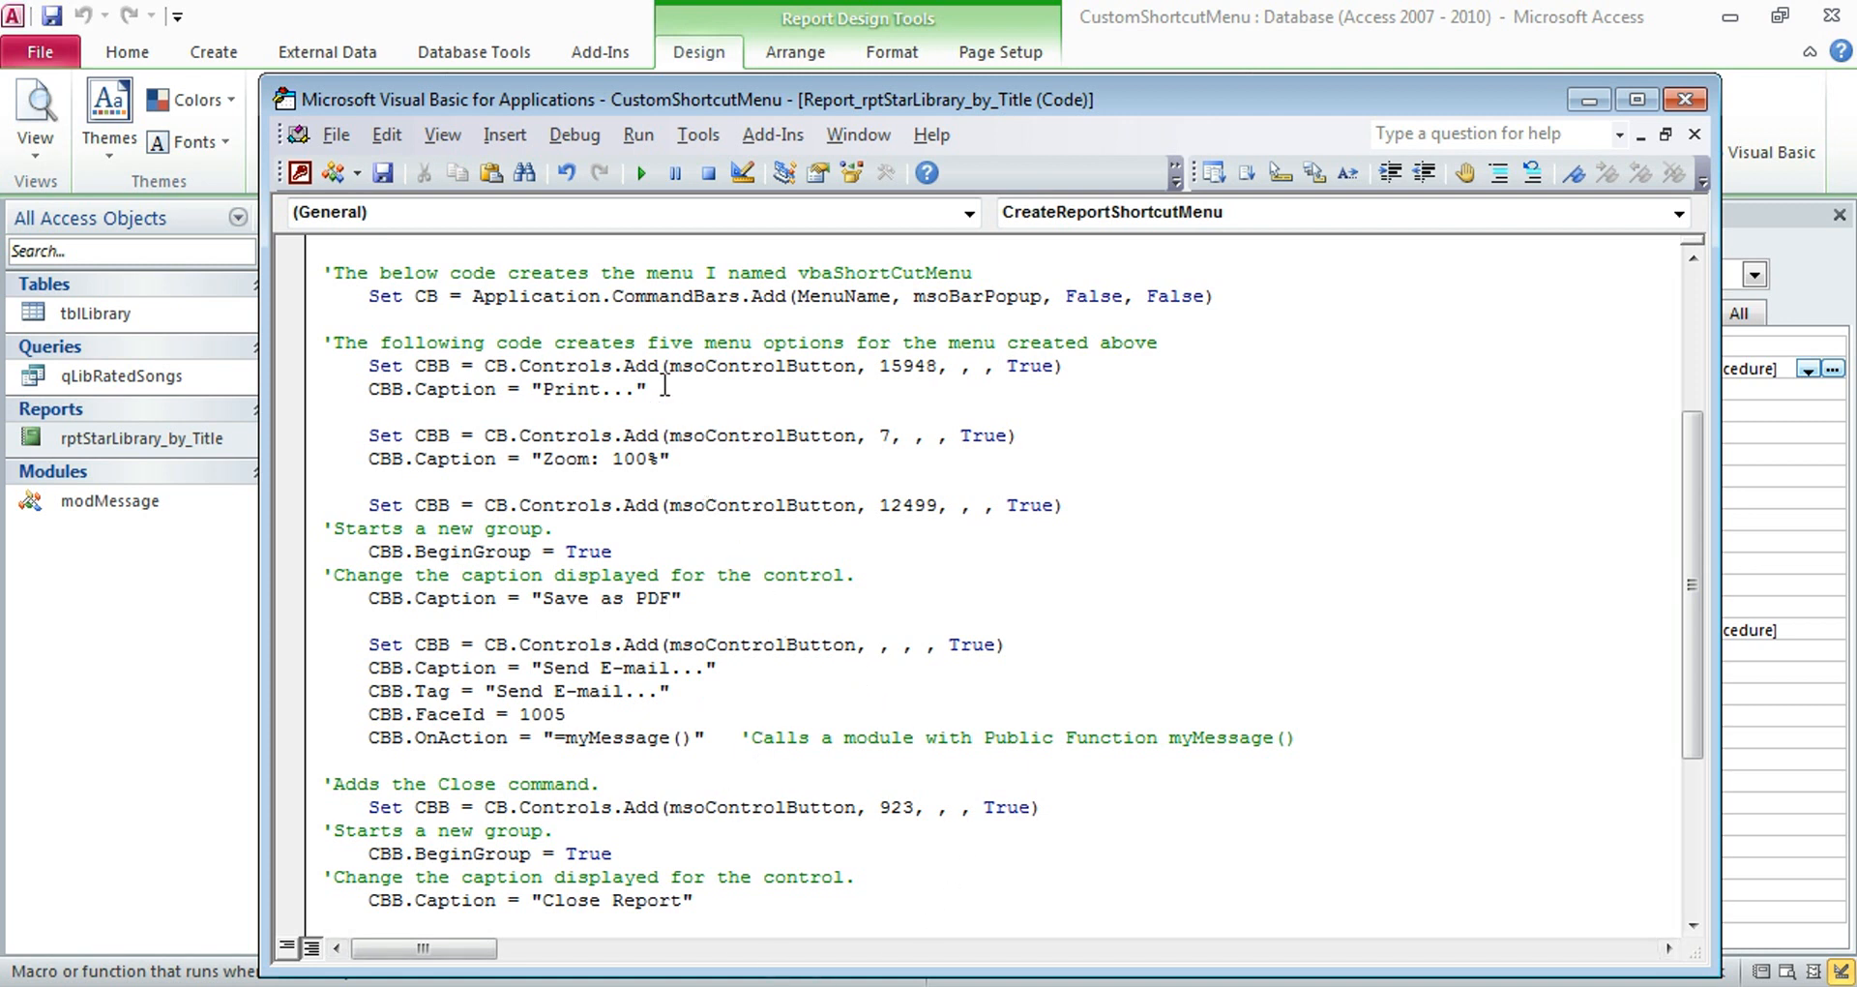
Return to the report design, browse the Add-Ins ribbon, then reopen the On Load event's code
click(600, 51)
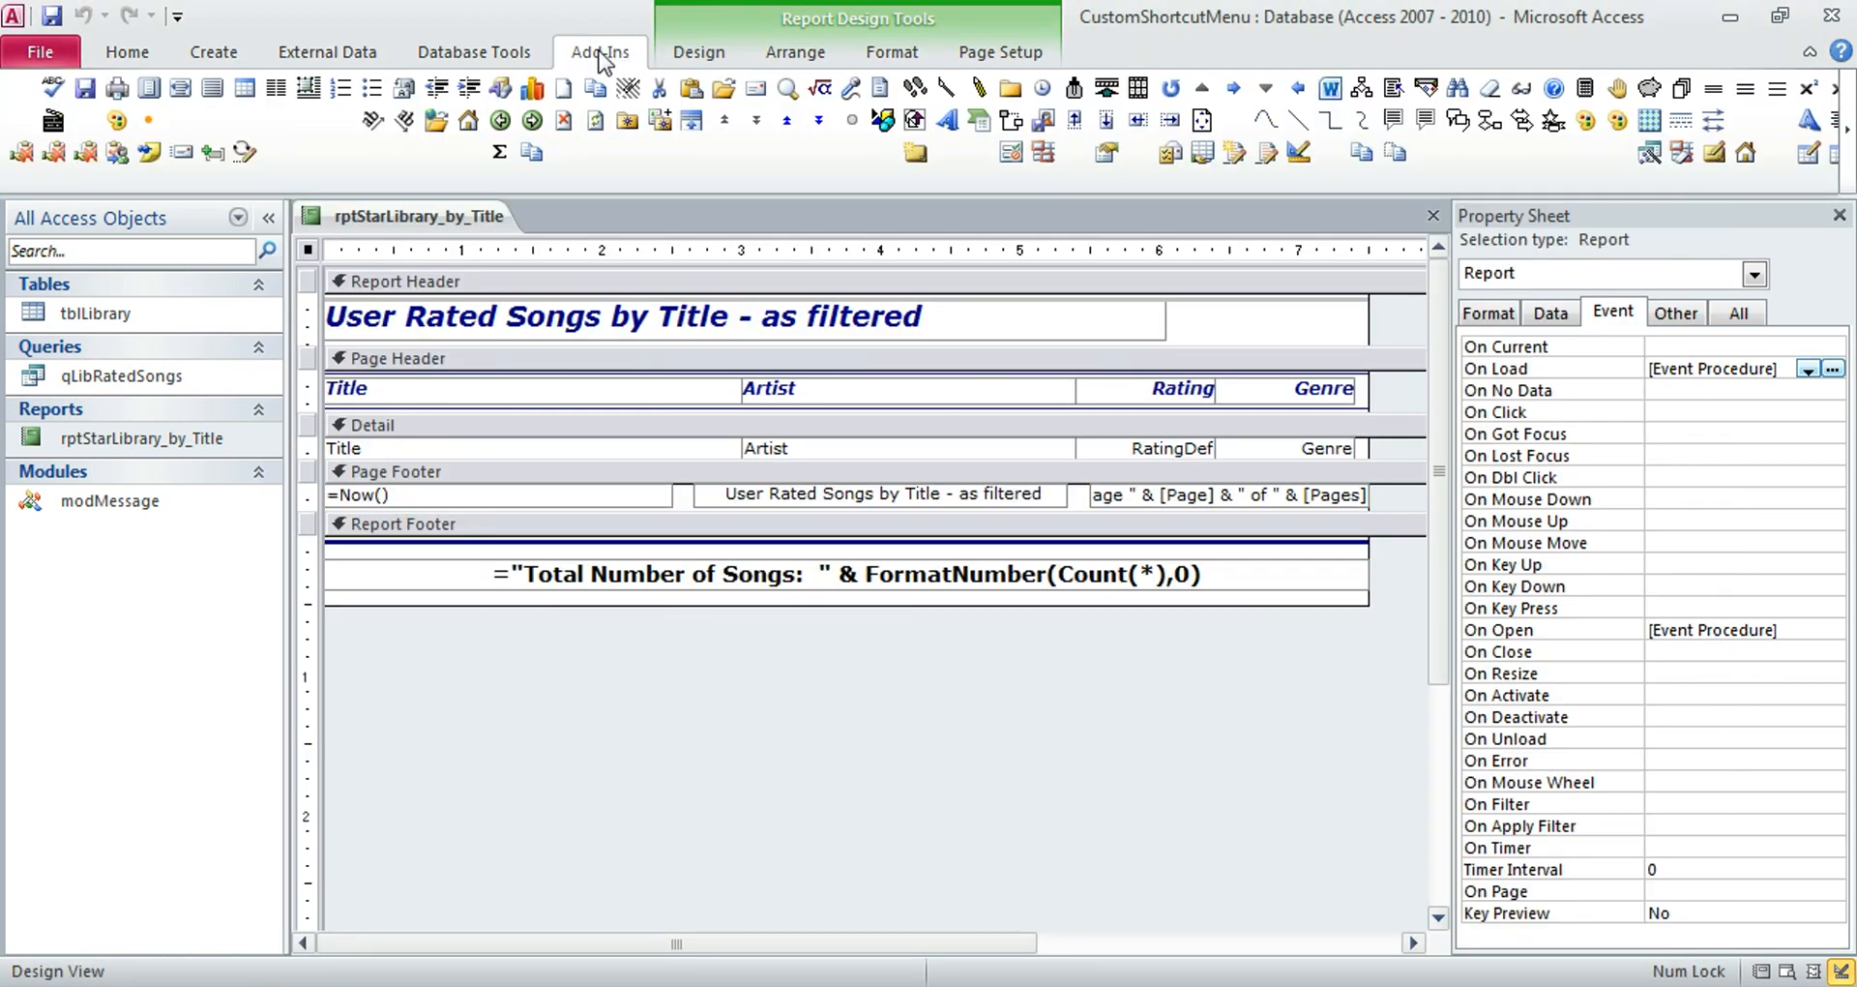
click(1849, 130)
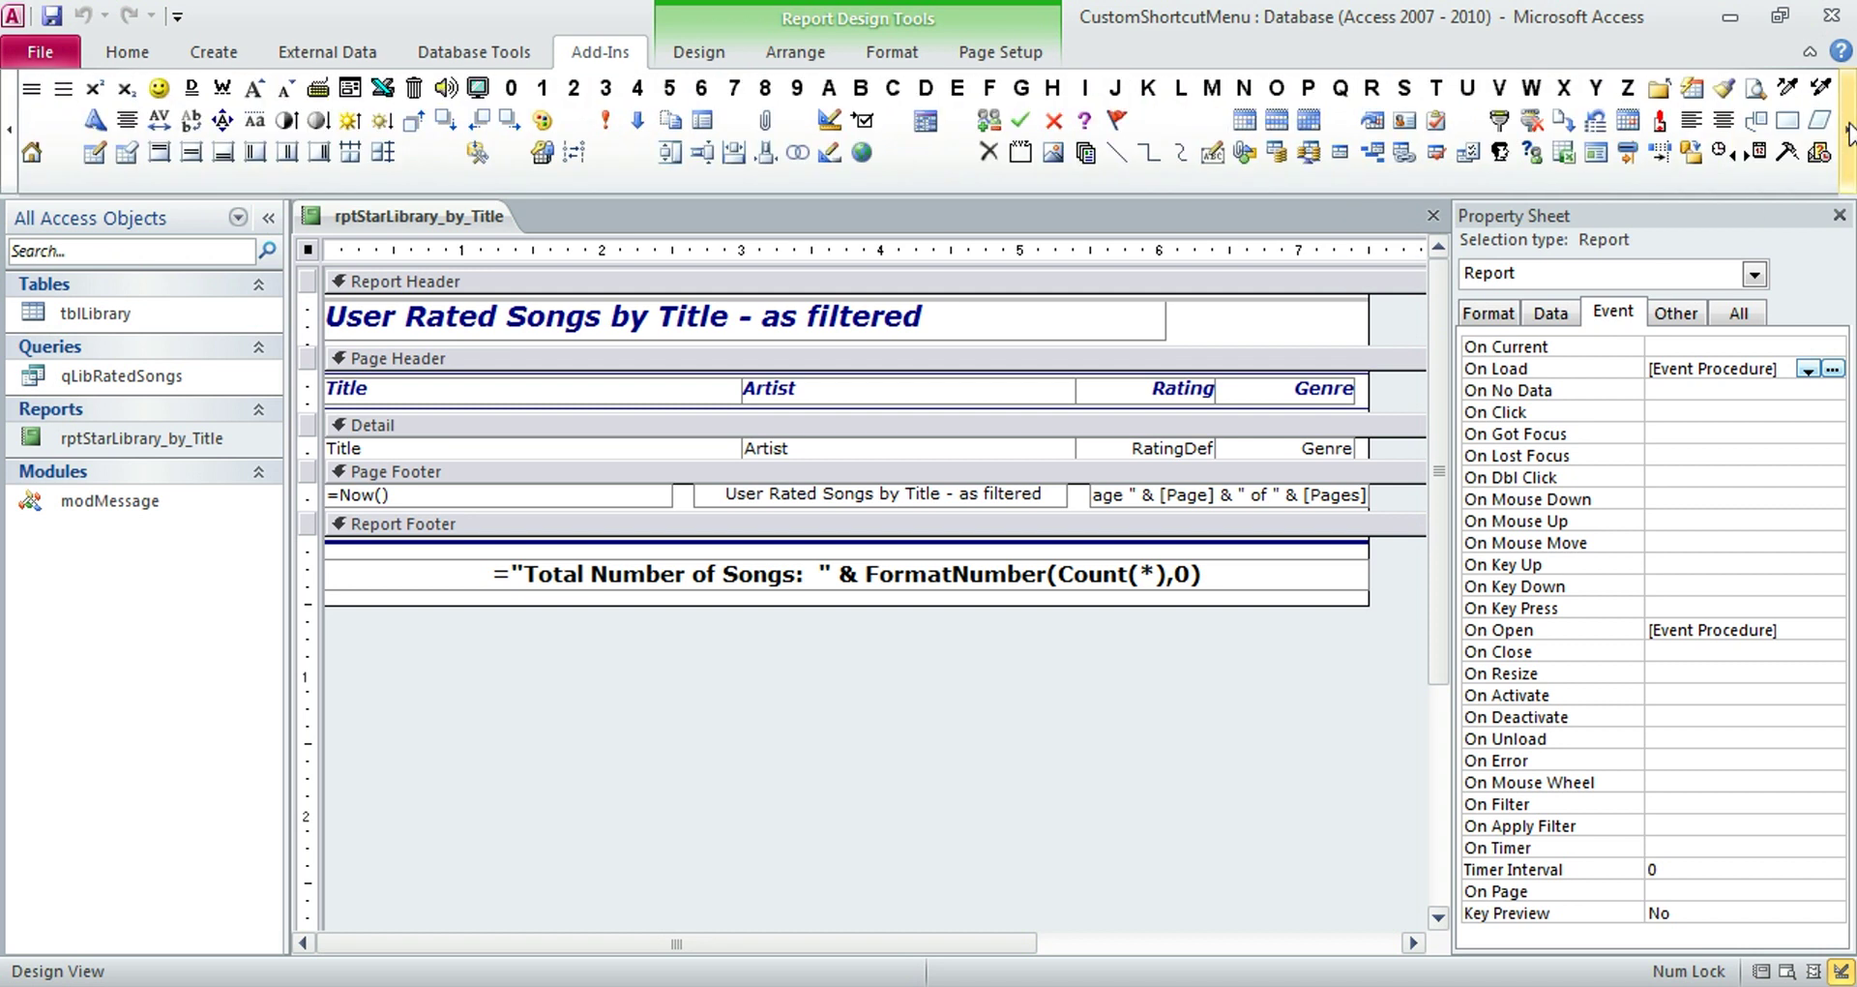
click(1848, 131)
click(19, 138)
click(17, 137)
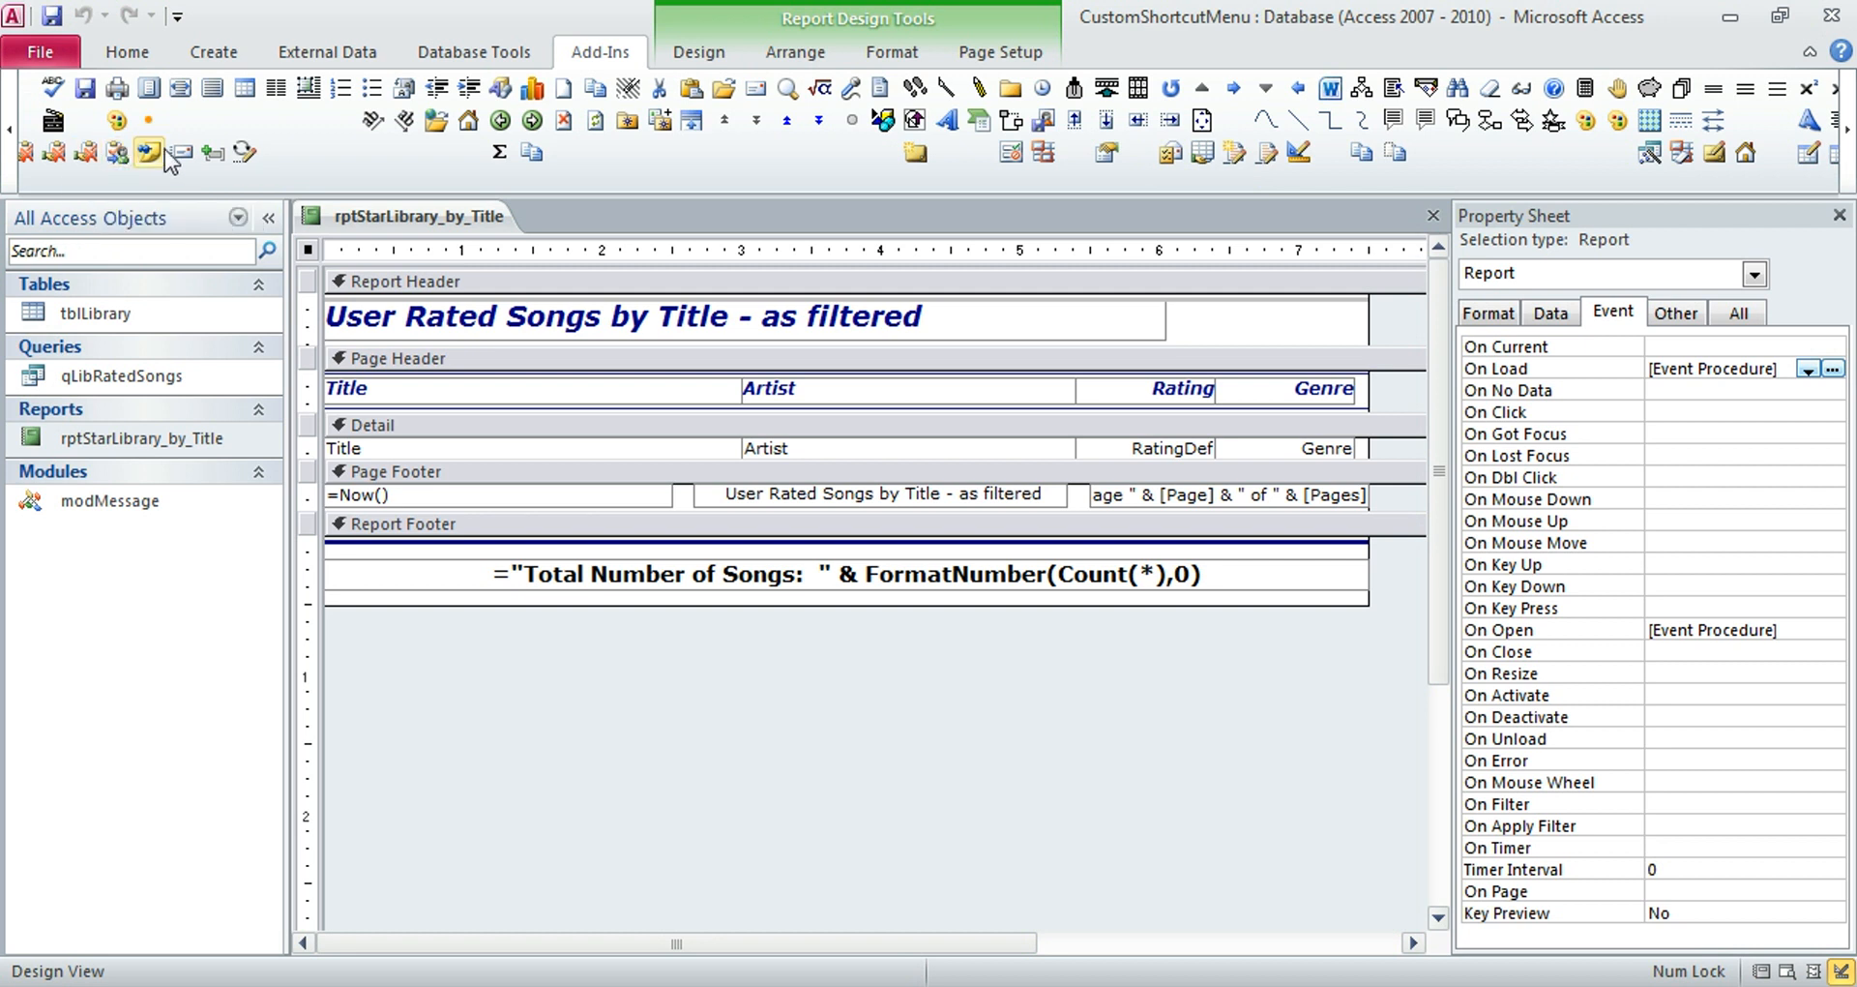
click(1835, 371)
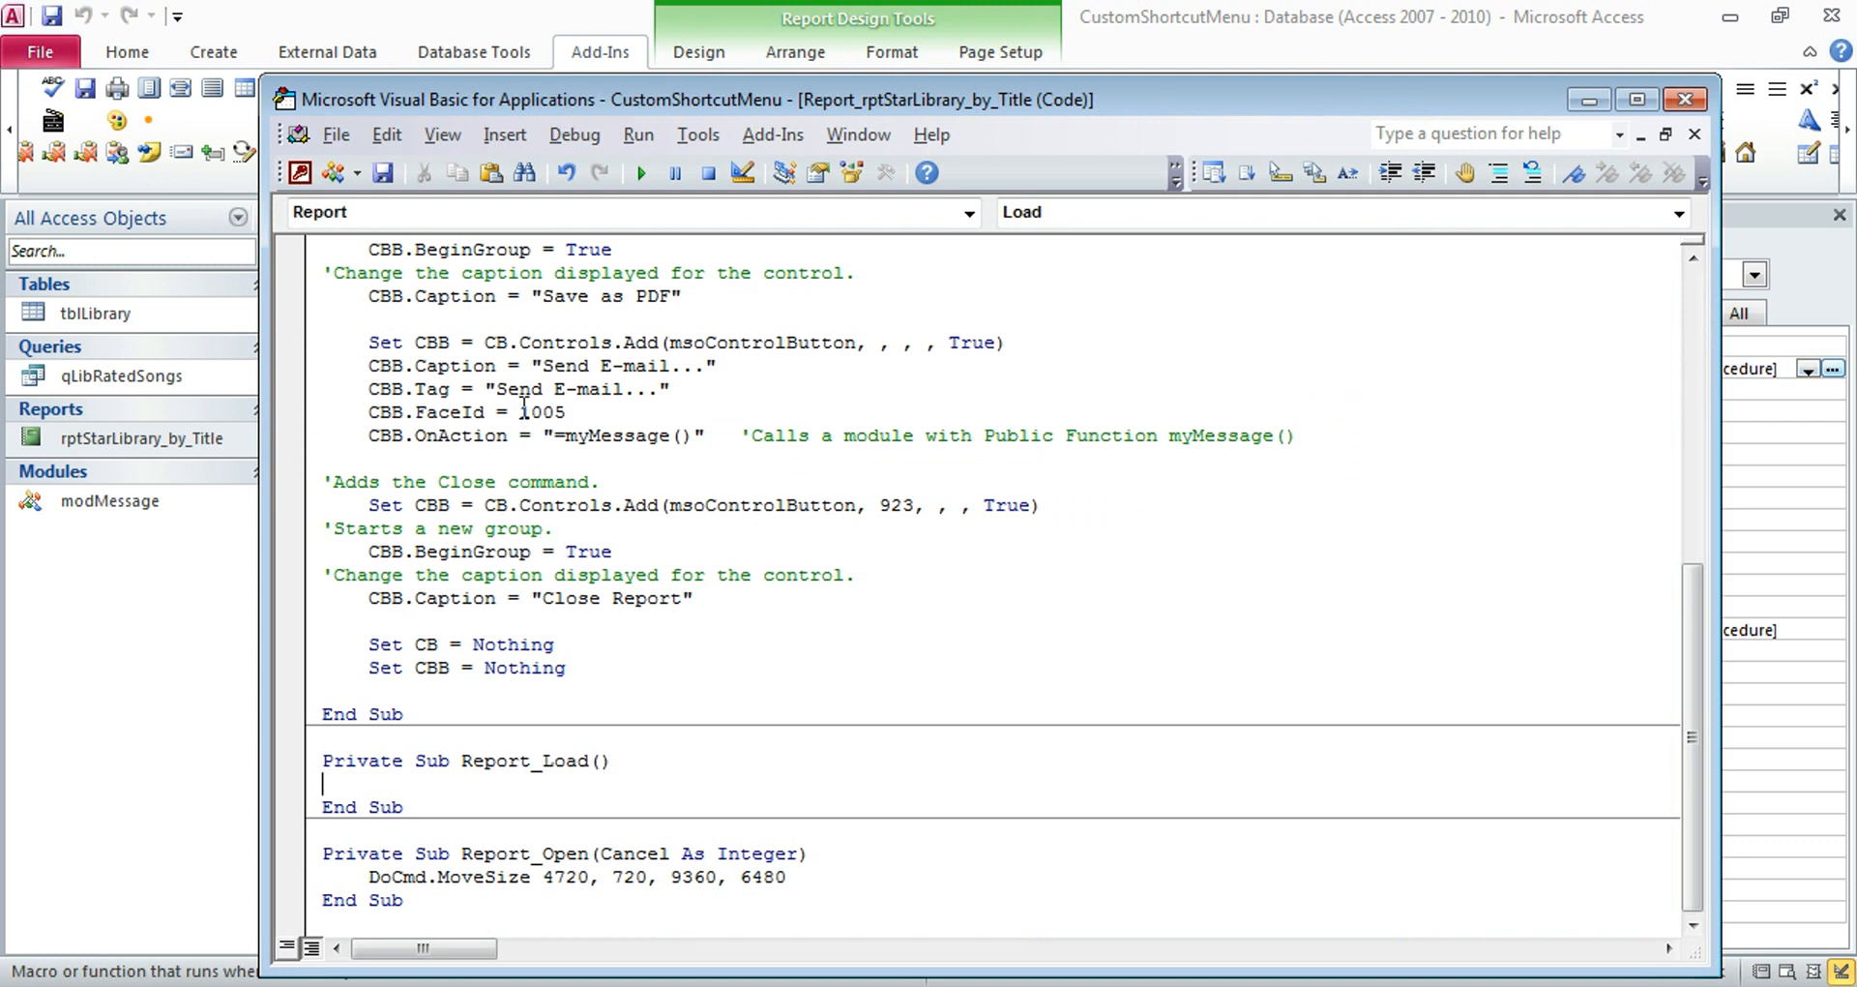
Paste a CreateReportShortcutMenu call inside the Report_Load procedure
drag(519, 412, 569, 413)
click(585, 421)
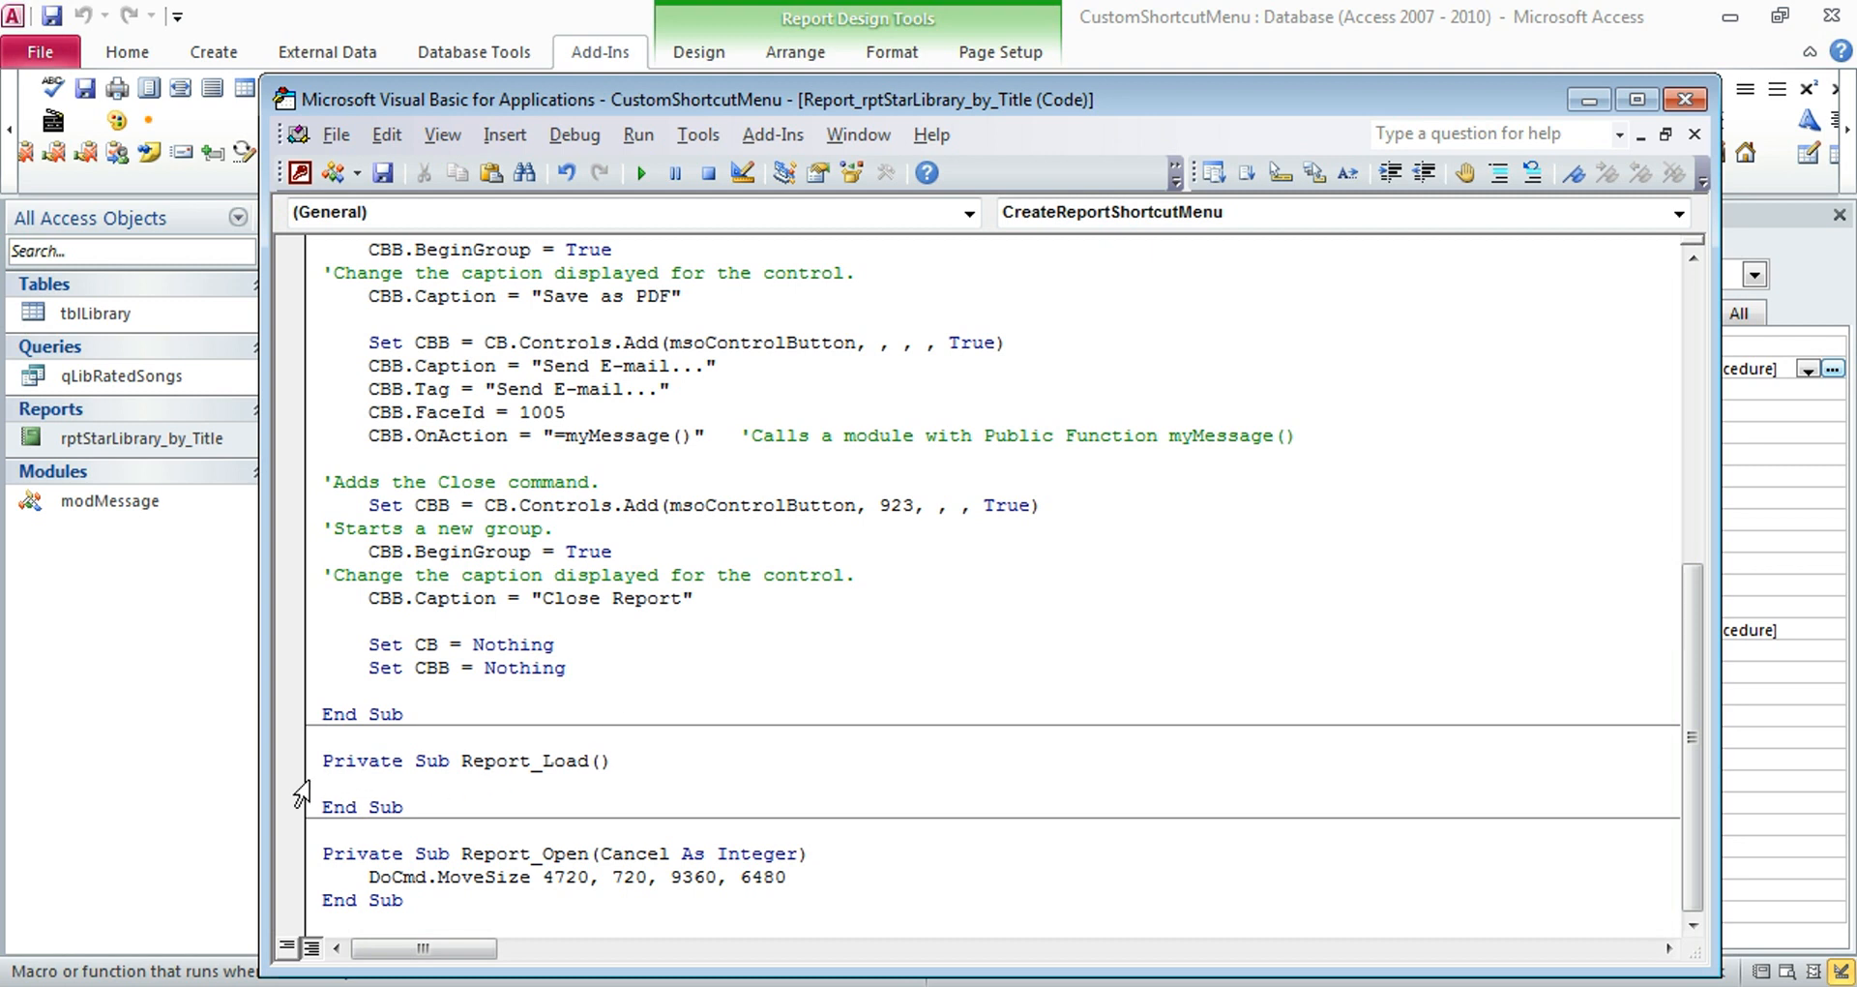
drag(461, 762, 613, 764)
click(343, 778)
right_click(338, 781)
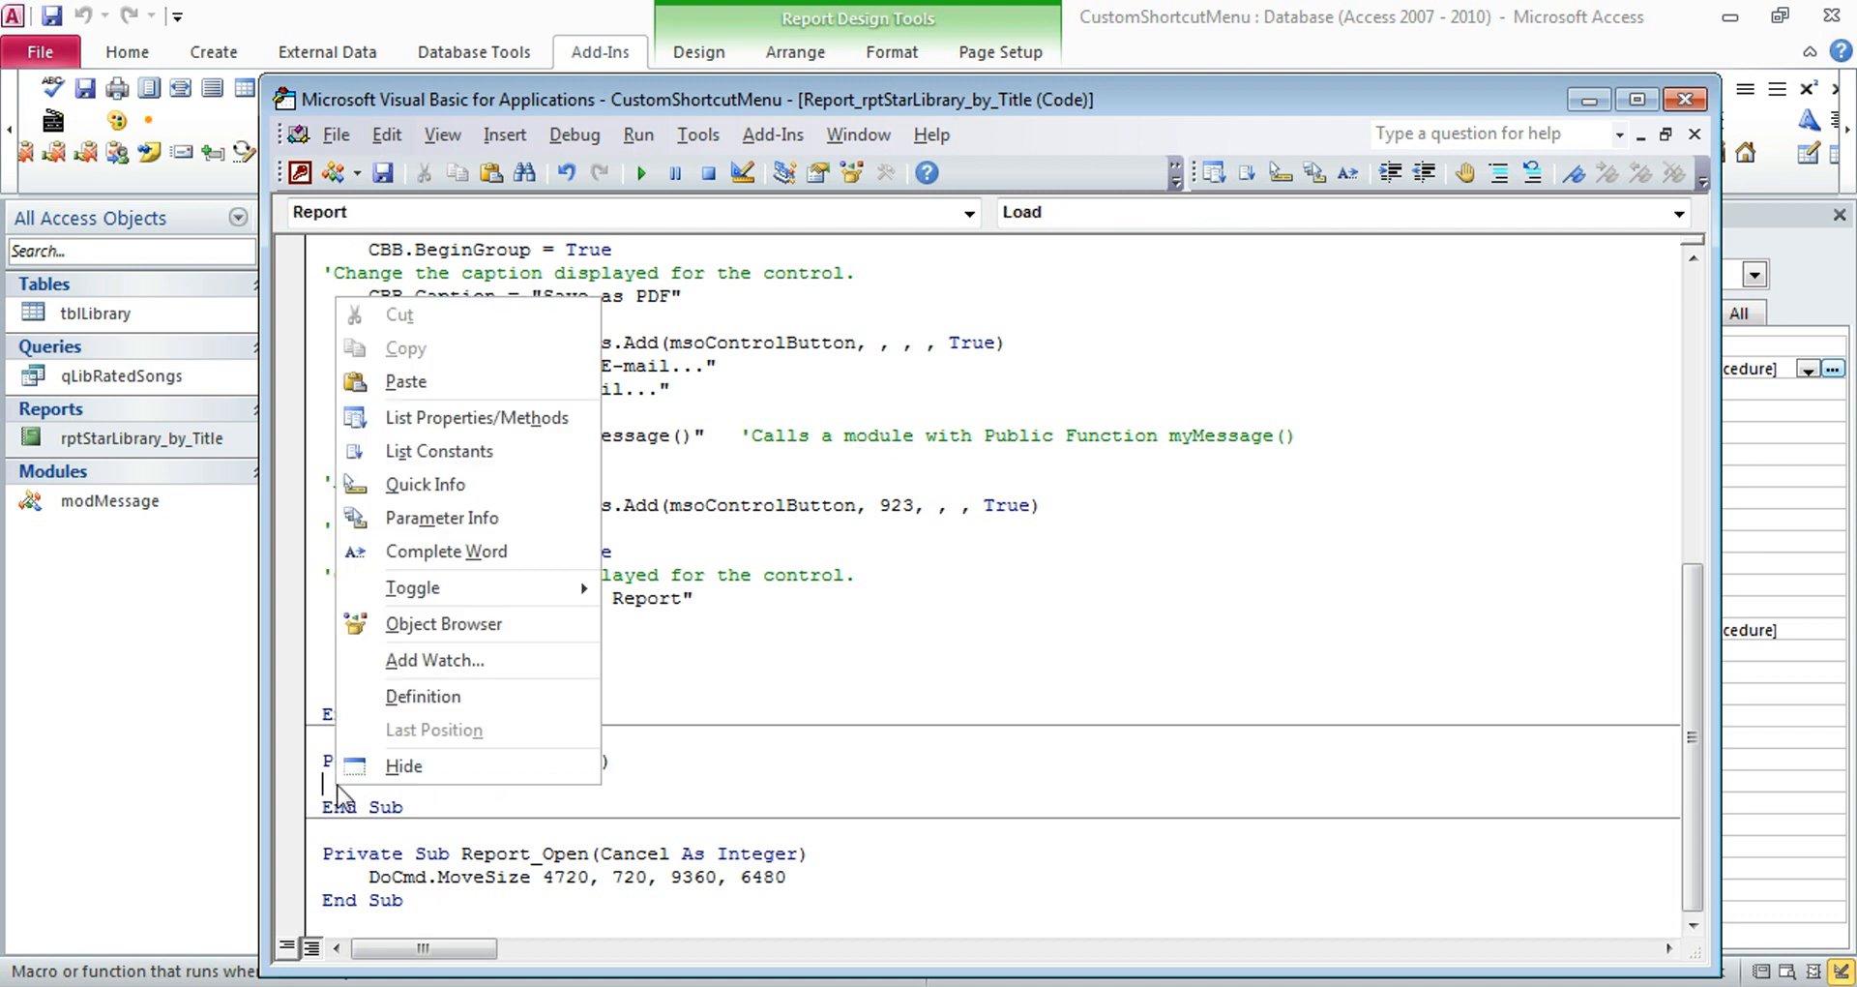
click(405, 382)
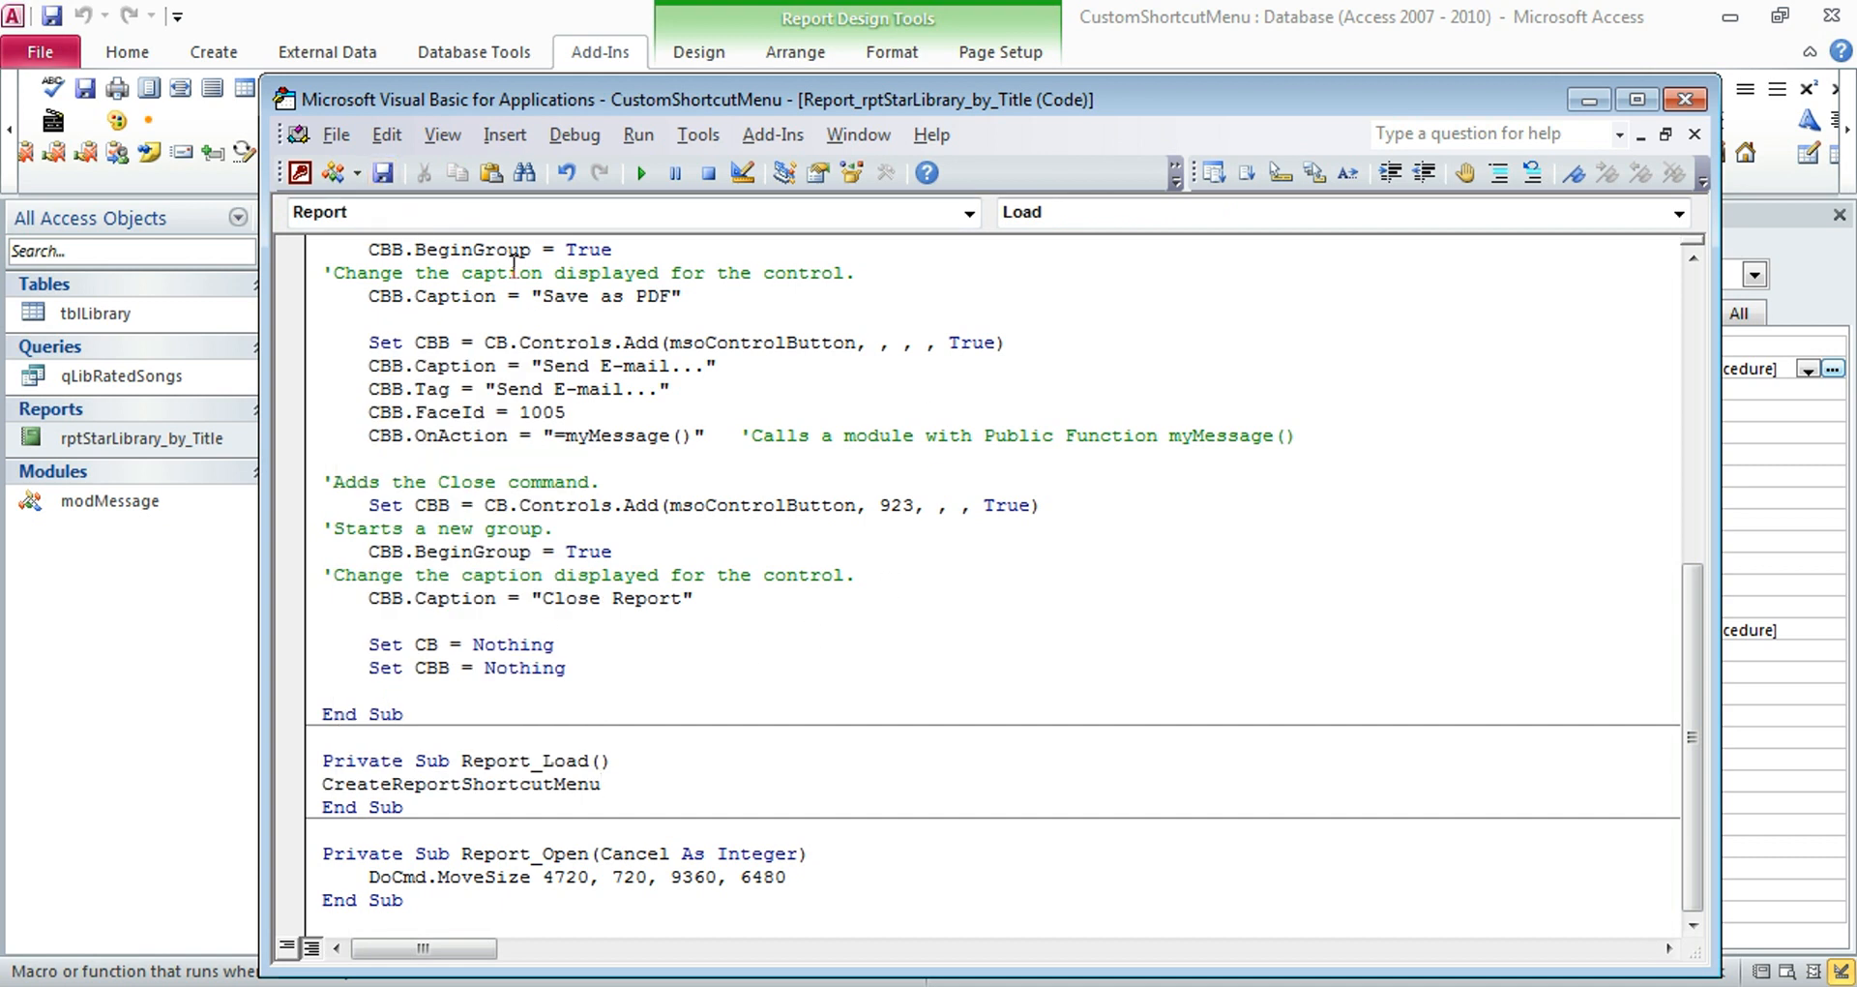
scroll(829, 475, up, 5)
scroll(831, 475, up, 5)
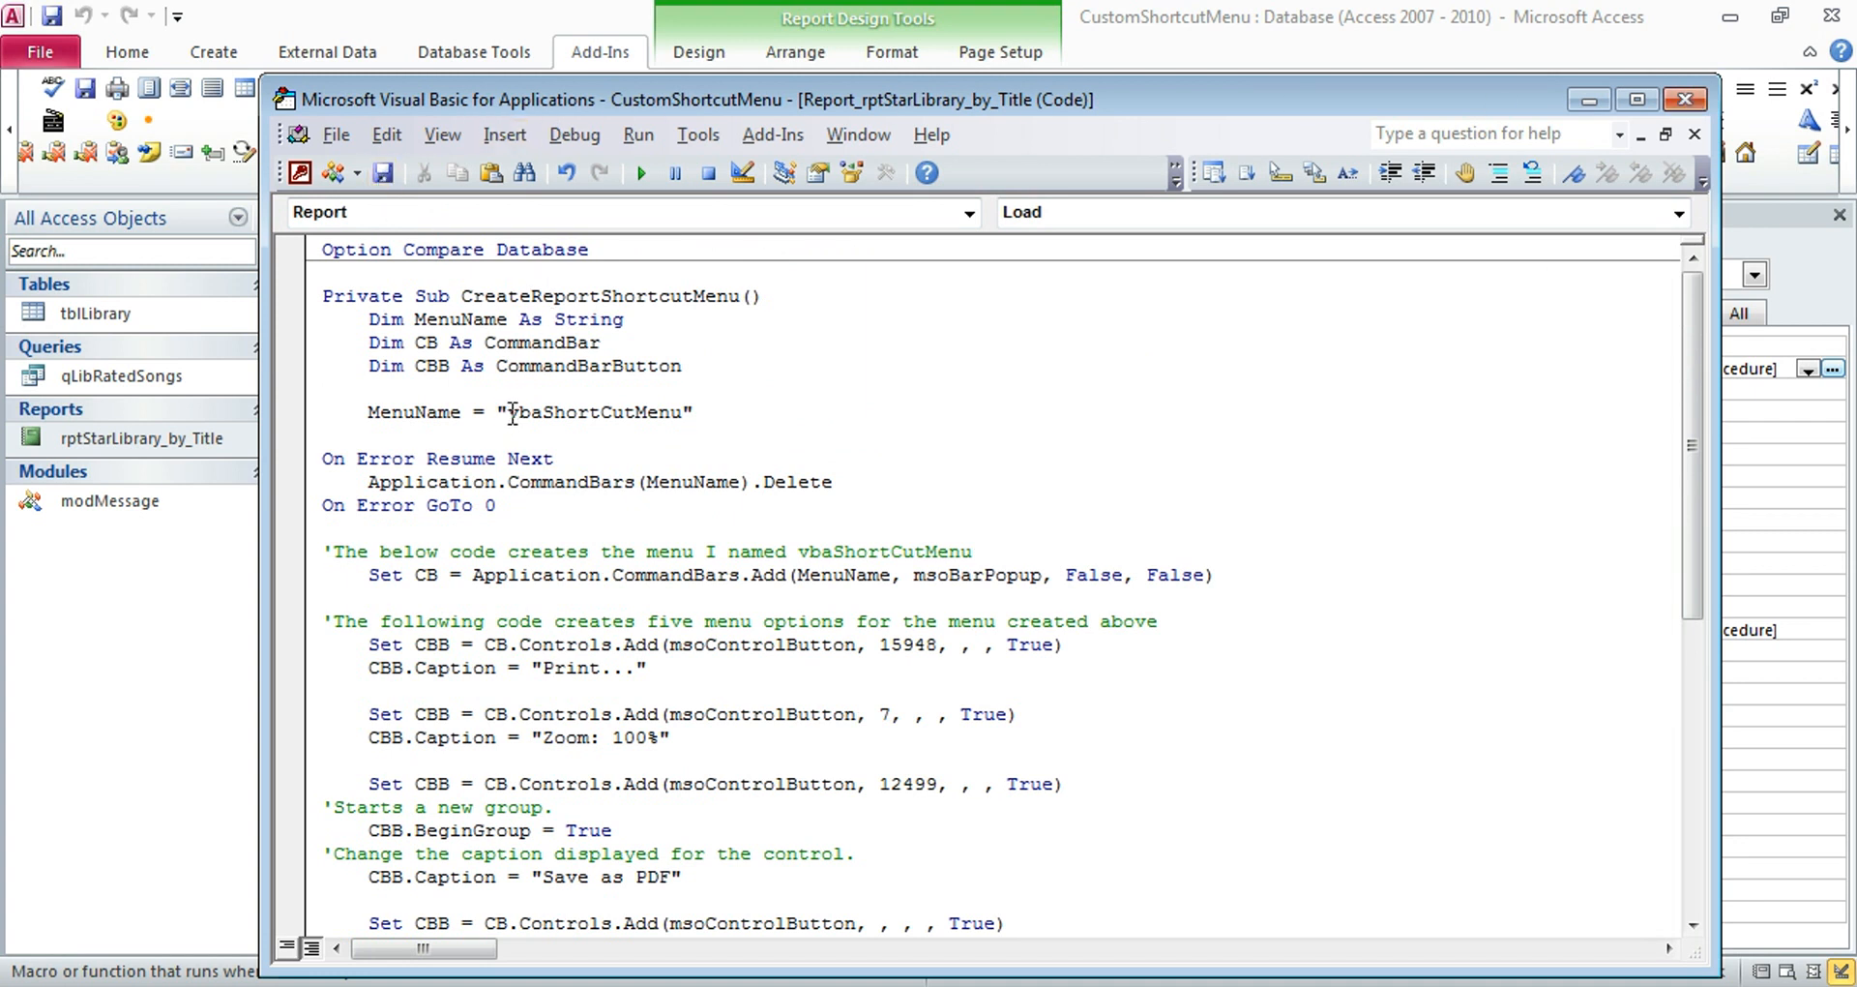
Copy the menu name vbaShortCutMenu from the code and return to the report's Other properties
drag(507, 412, 679, 413)
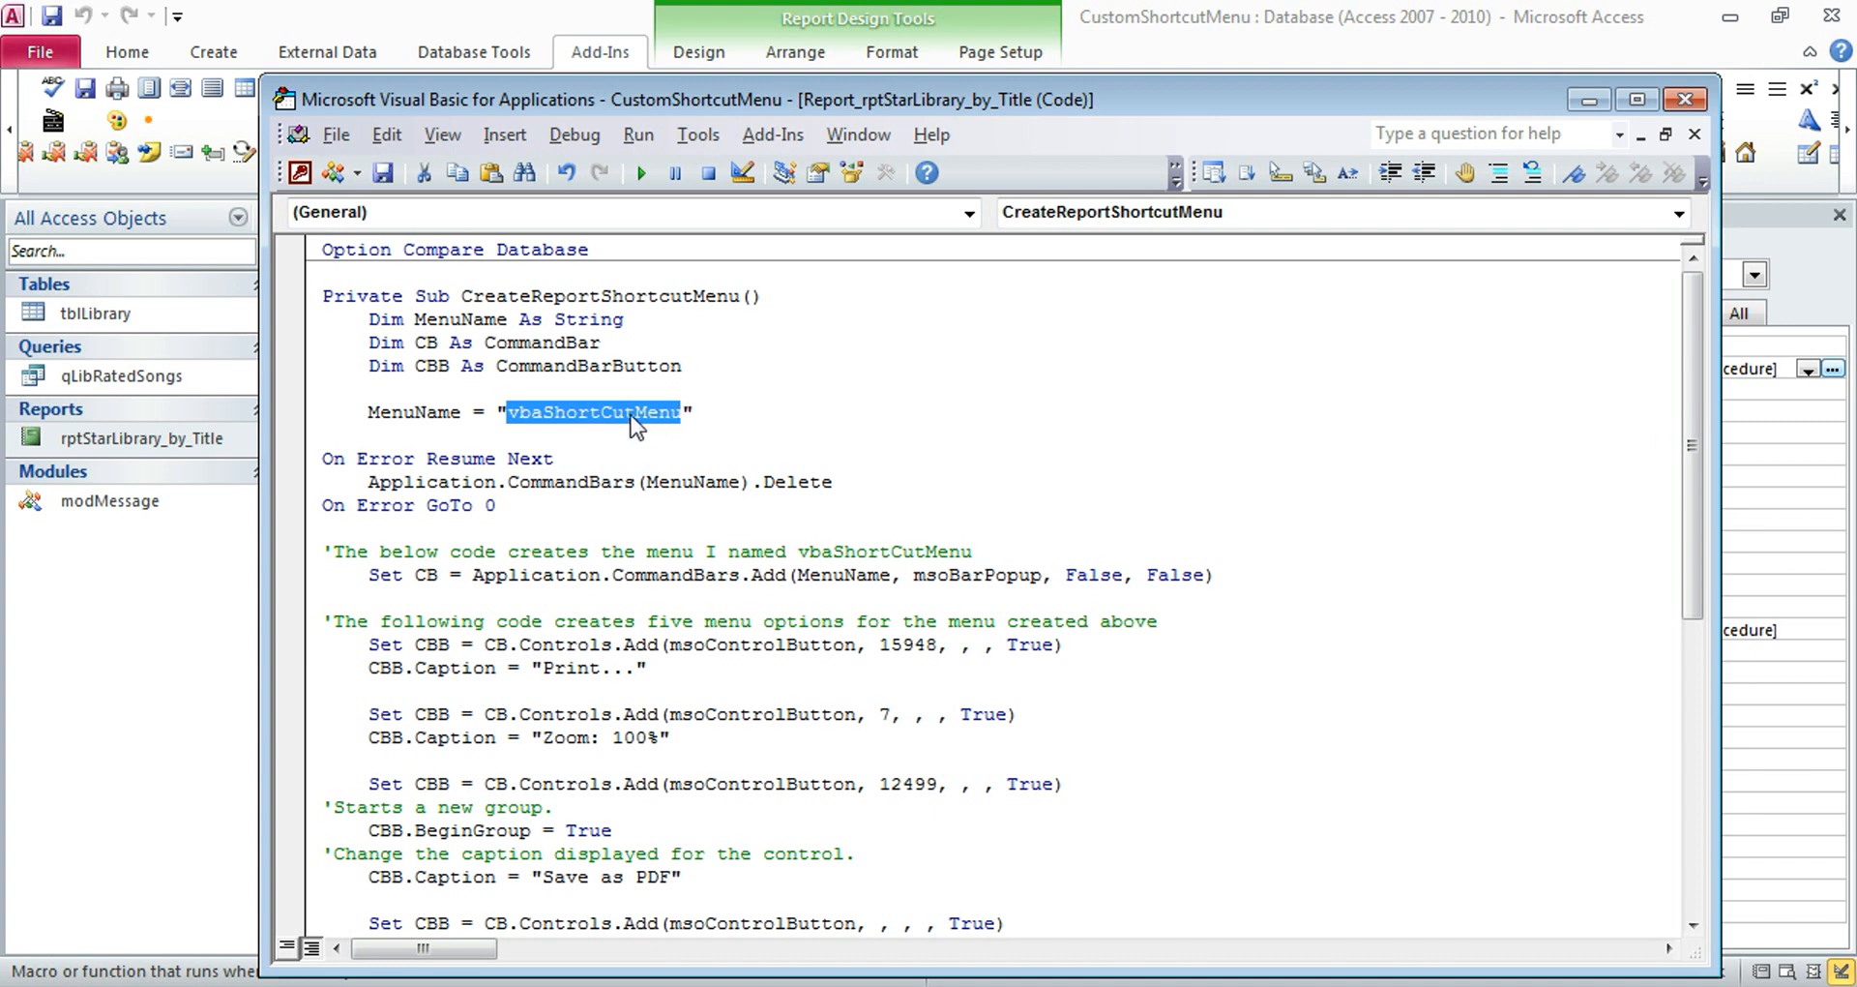
right_click(635, 426)
click(697, 467)
click(1685, 100)
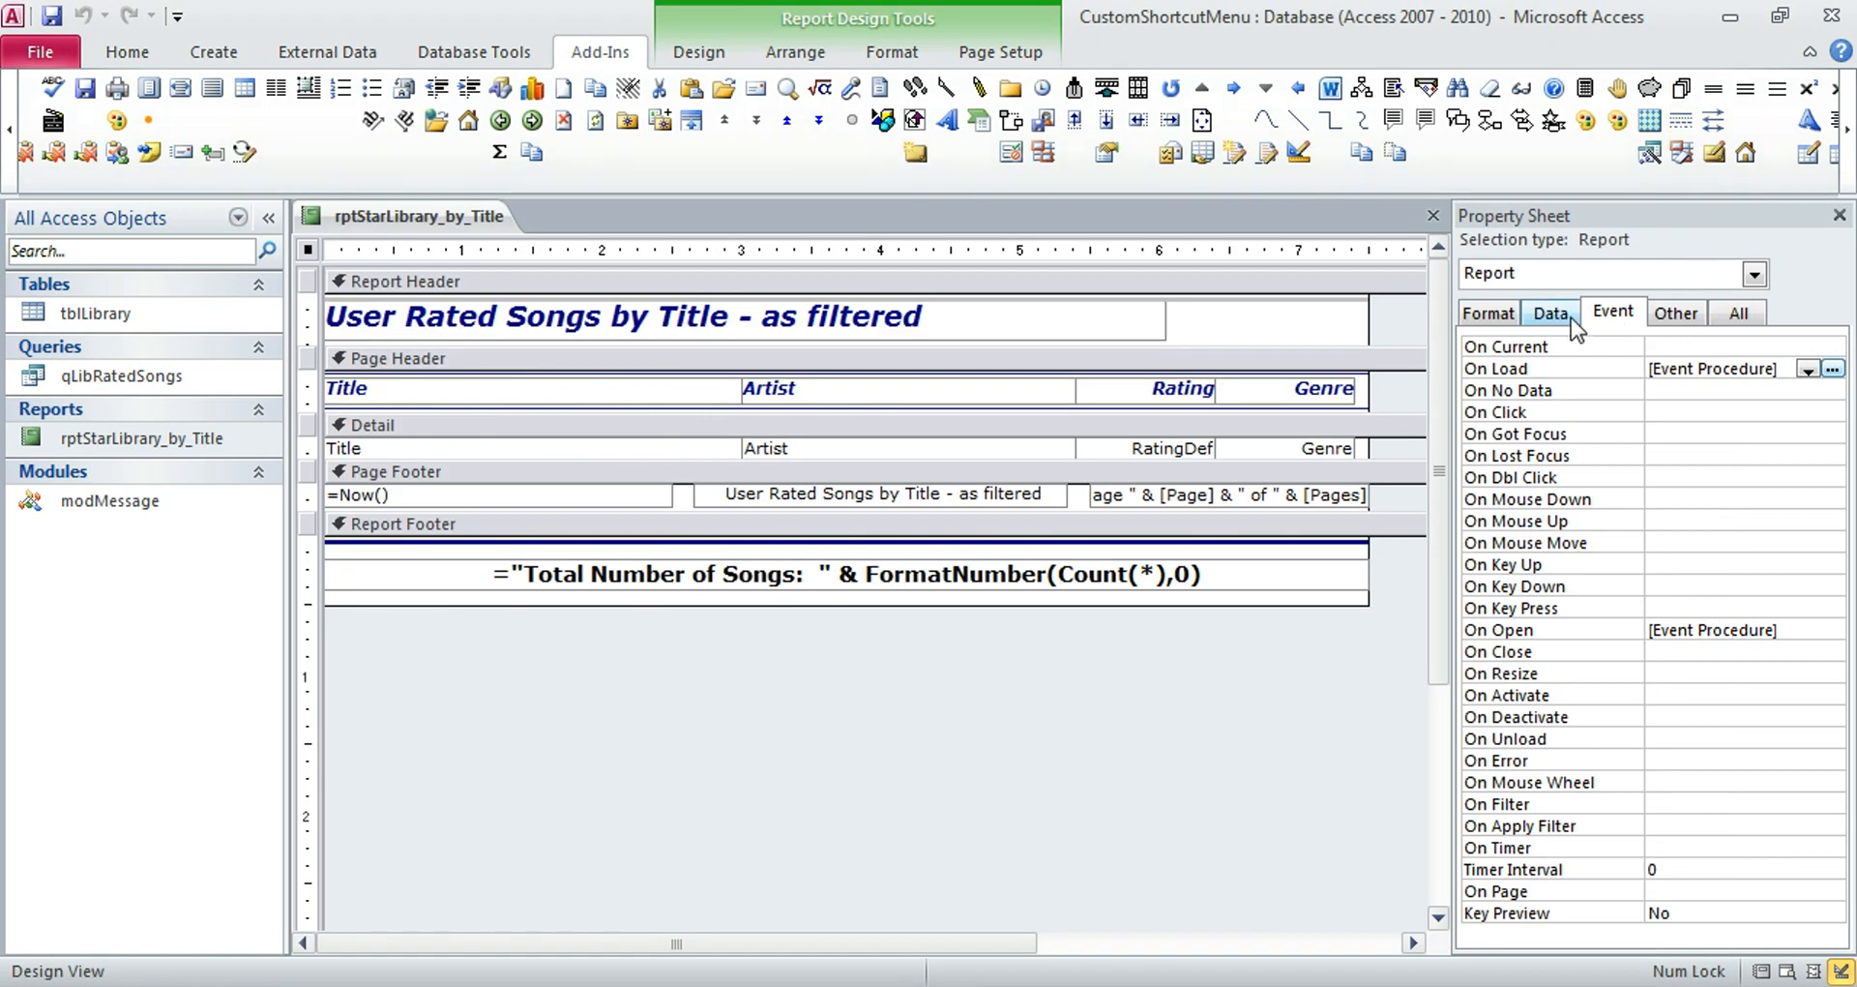
click(1674, 314)
Set Shortcut Menu Bar to vbaShortCutMenu, then close and save the report design
click(1669, 521)
right_click(1669, 521)
click(1738, 680)
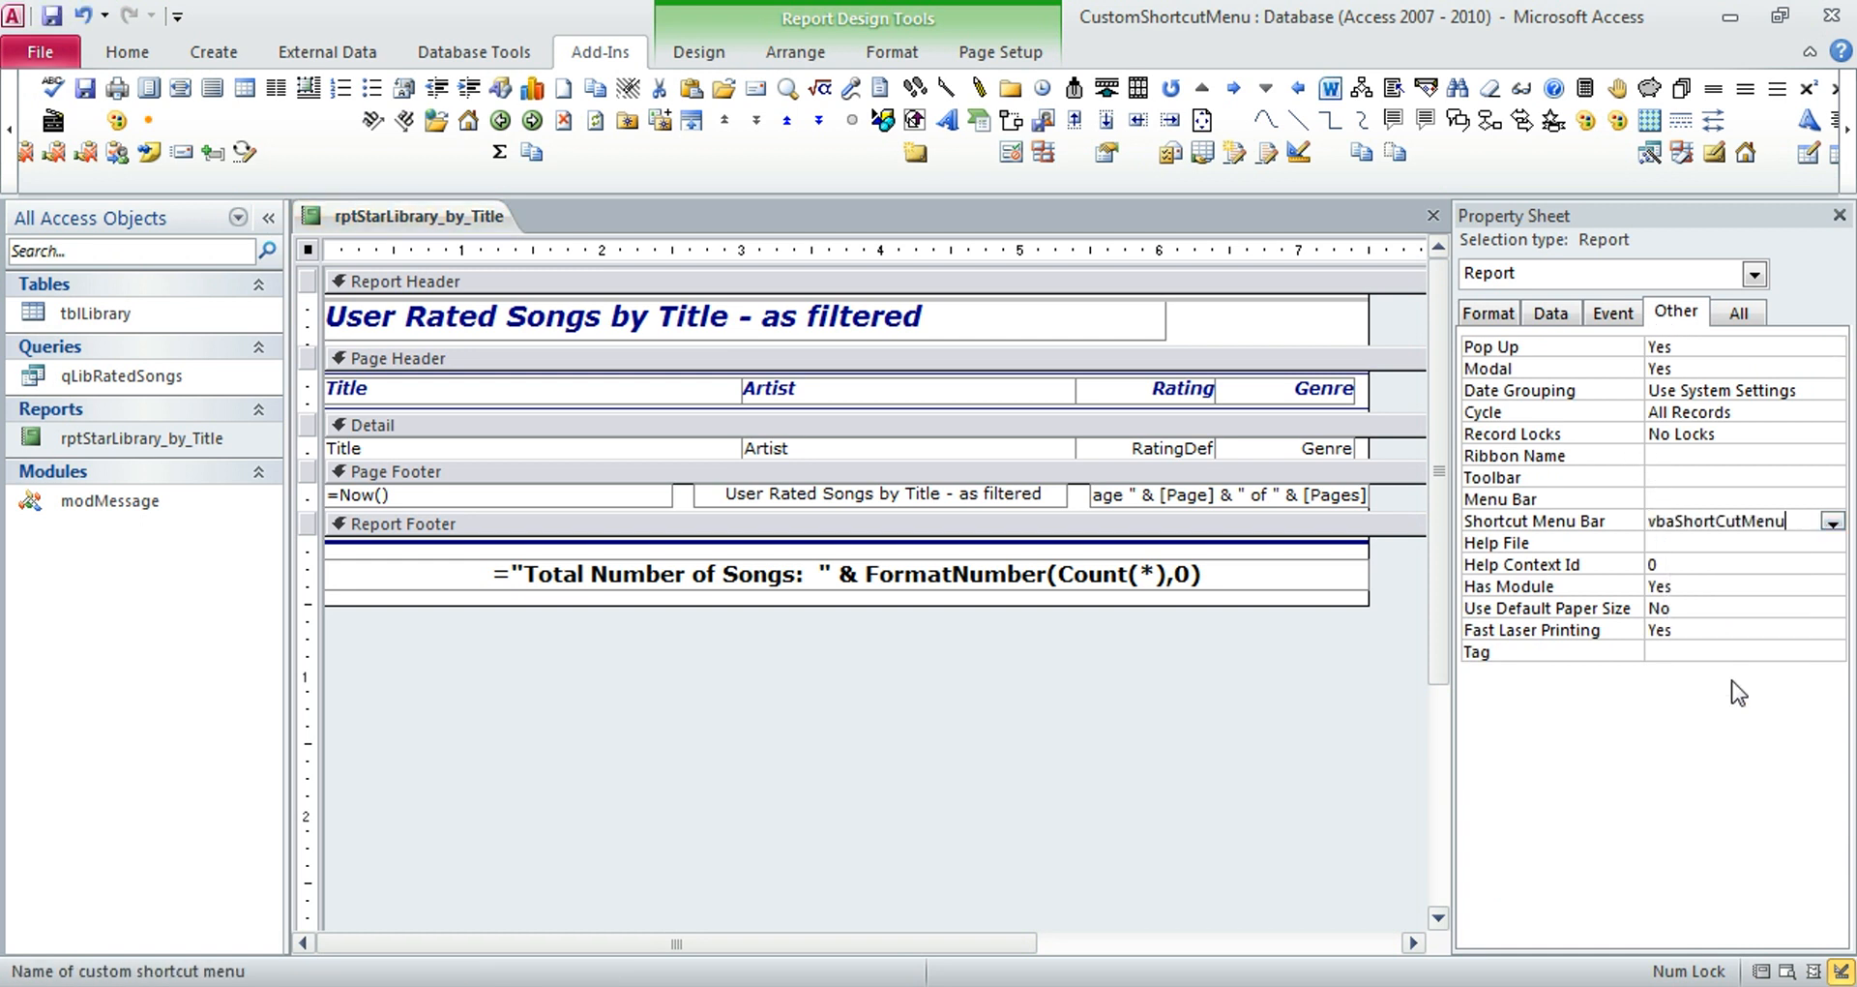
click(1742, 544)
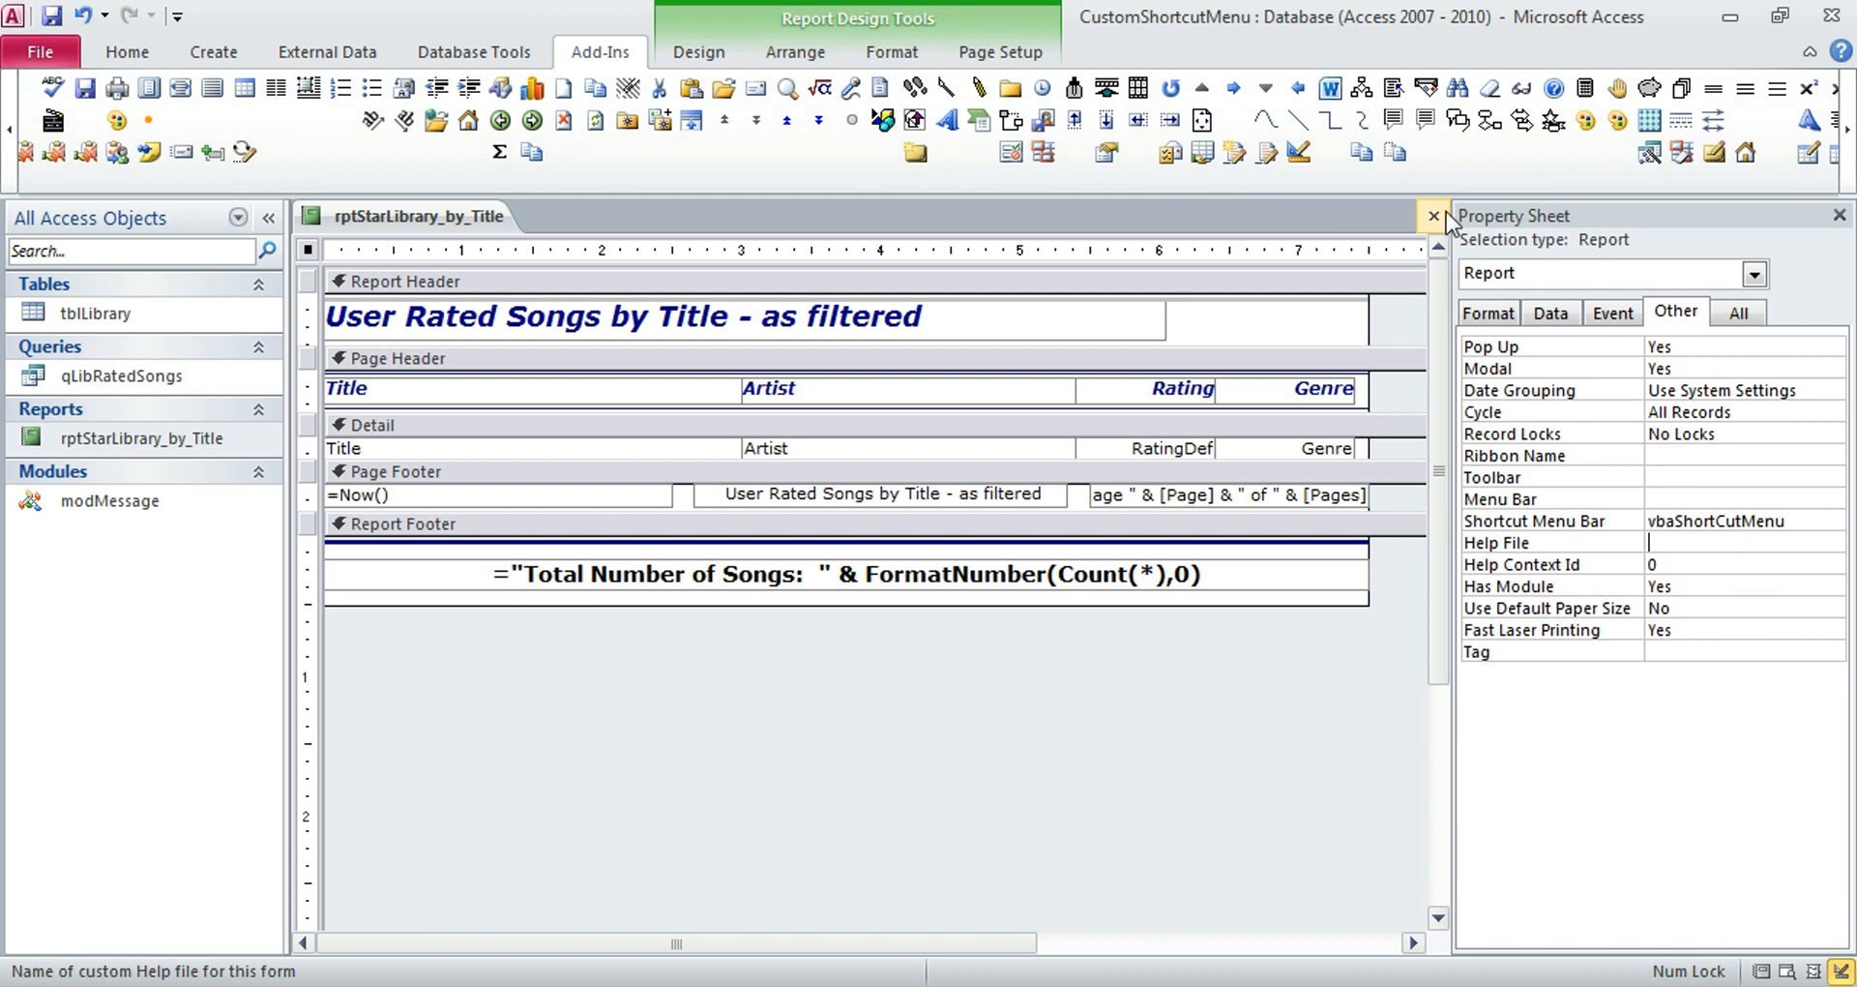
key(ctrl+w)
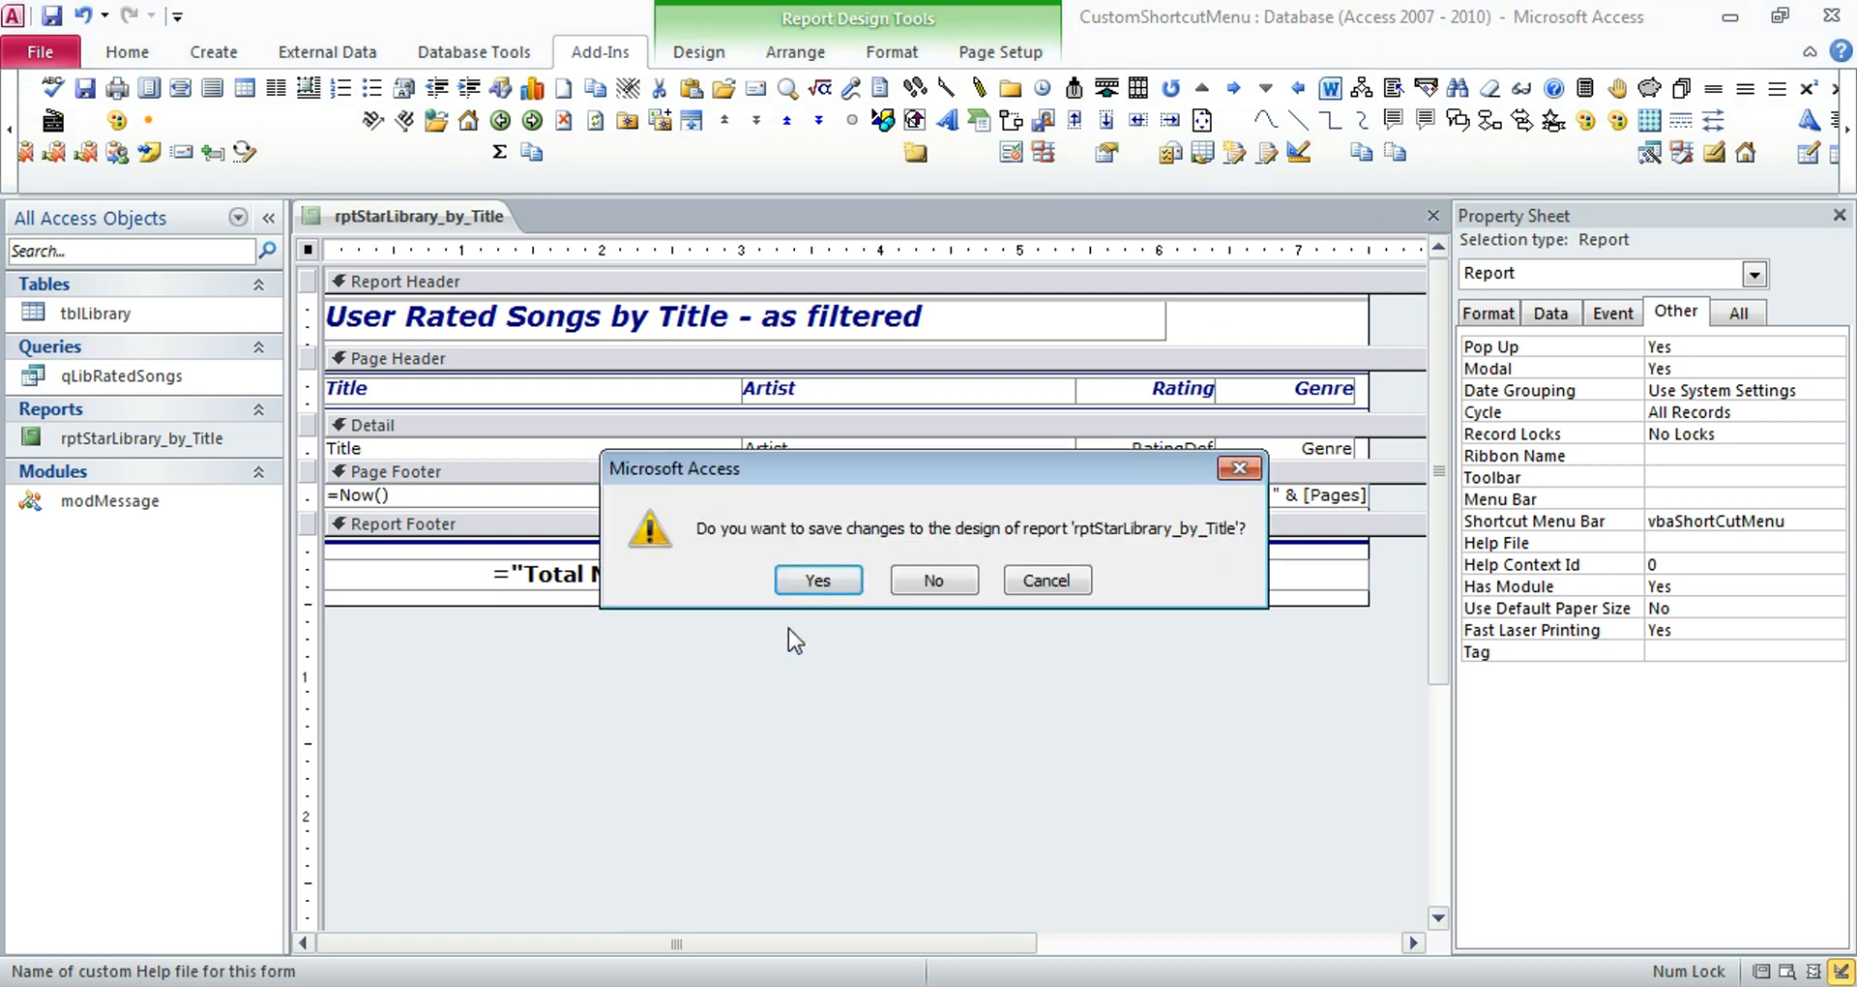
click(816, 581)
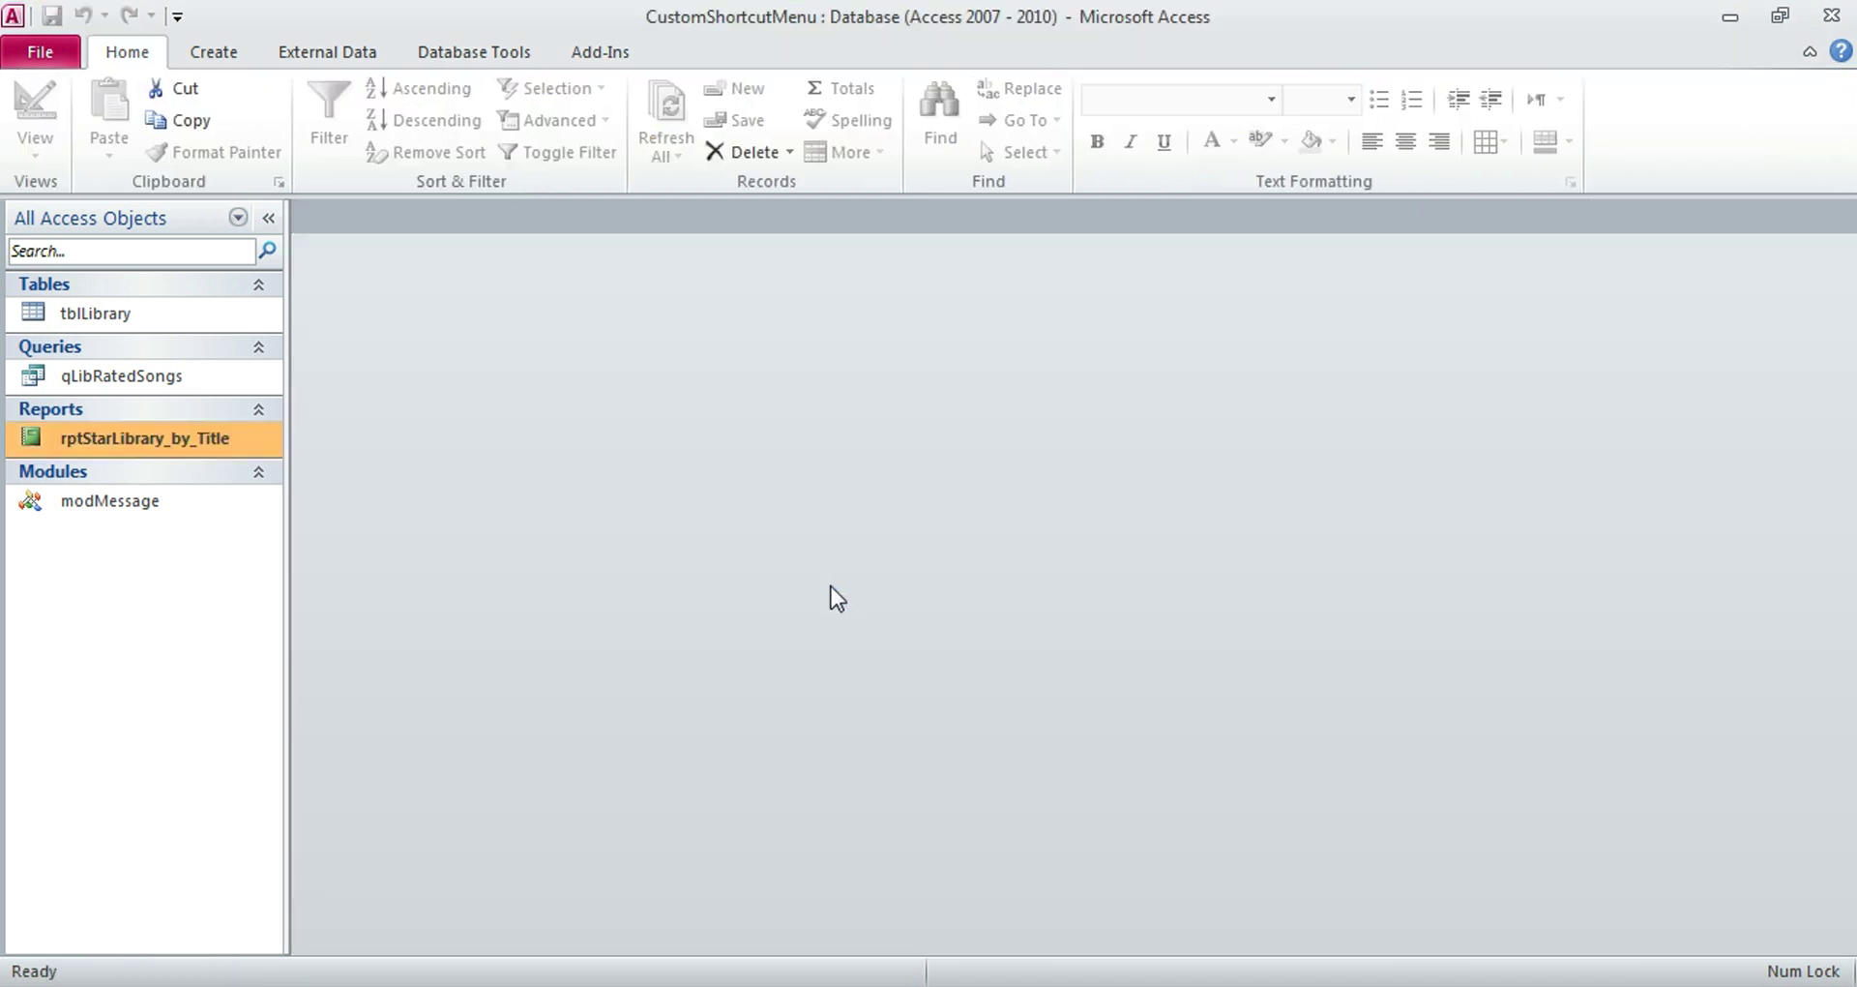
Preview the report and test the custom menu's Print (cancelled) and Zoom 100% commands
double_click(155, 438)
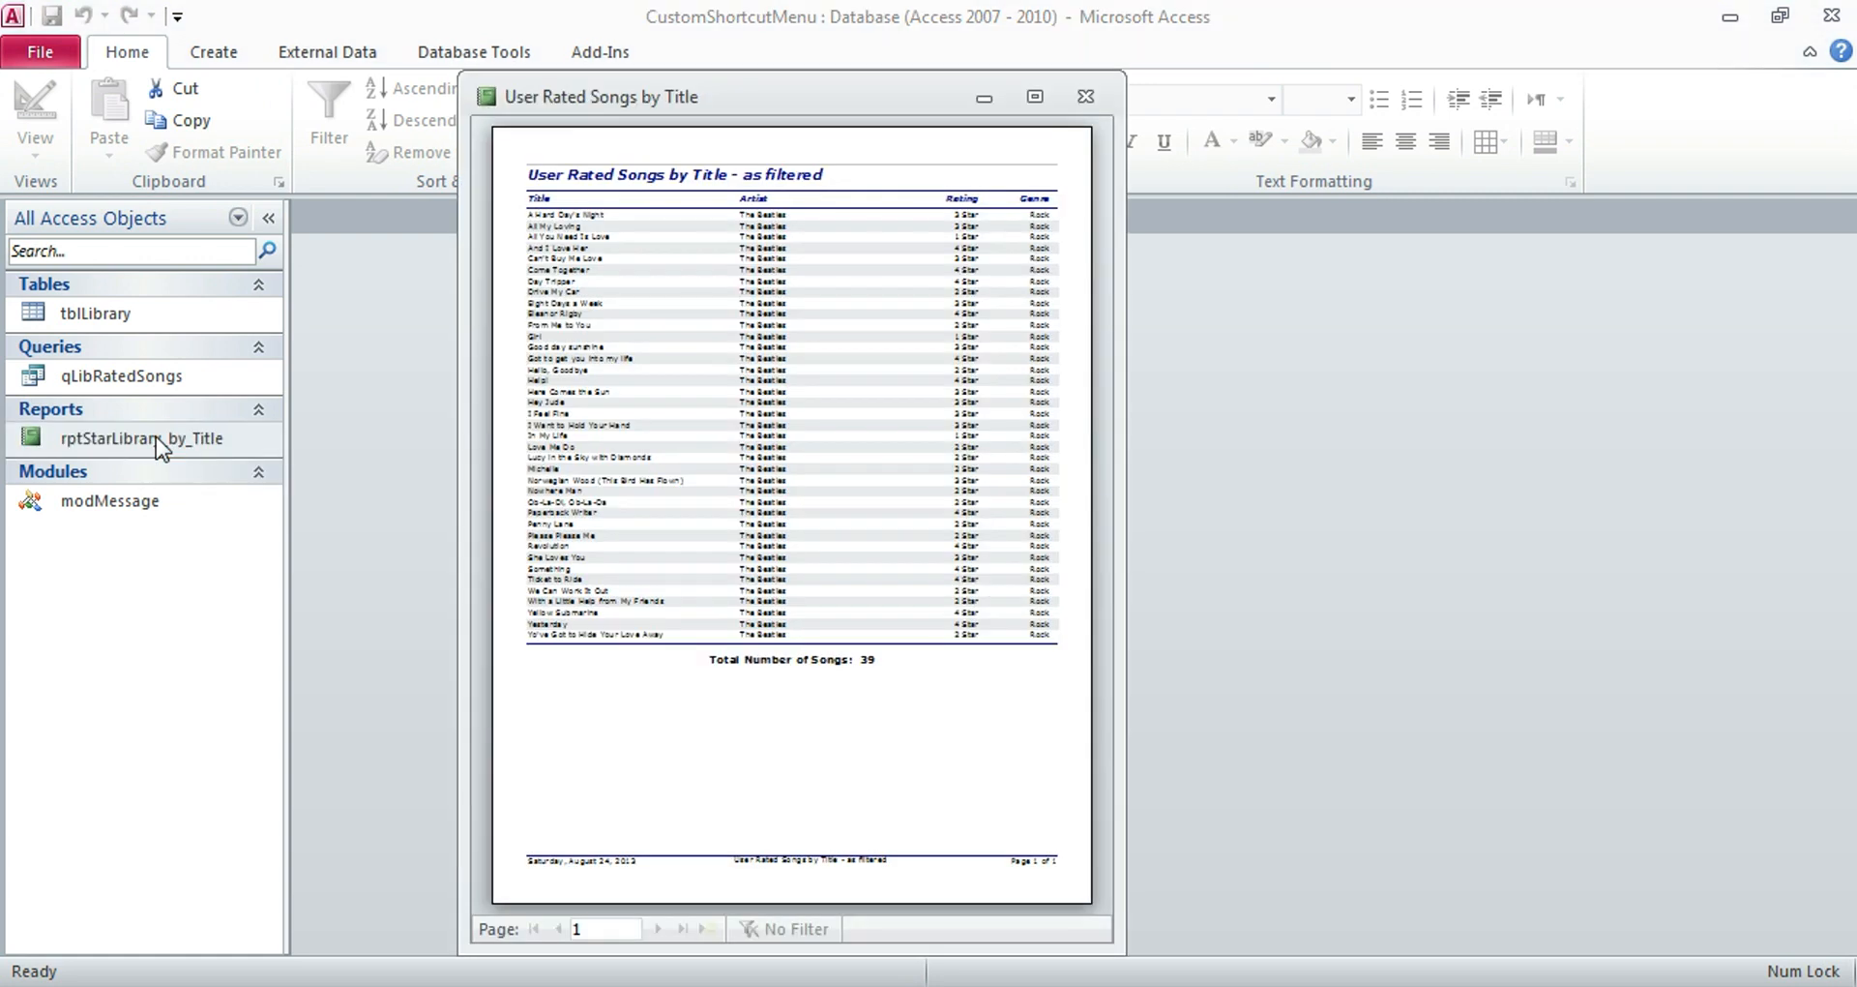
right_click(666, 359)
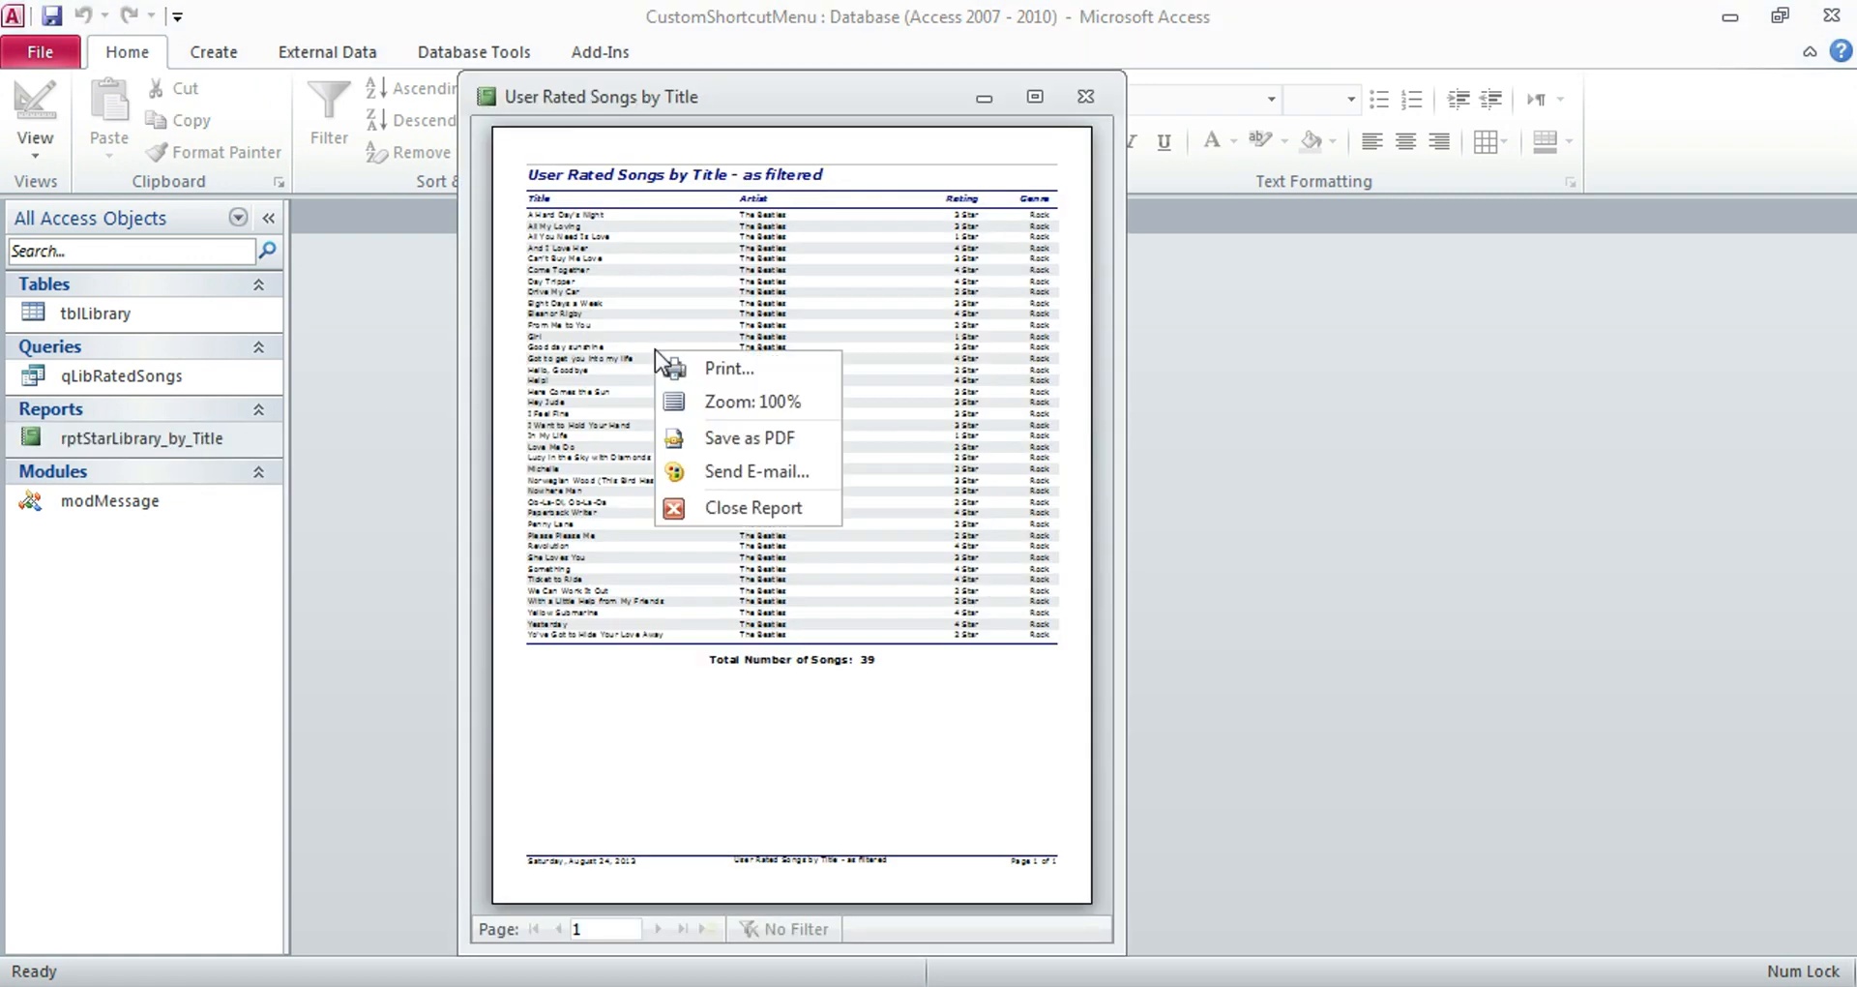
click(738, 373)
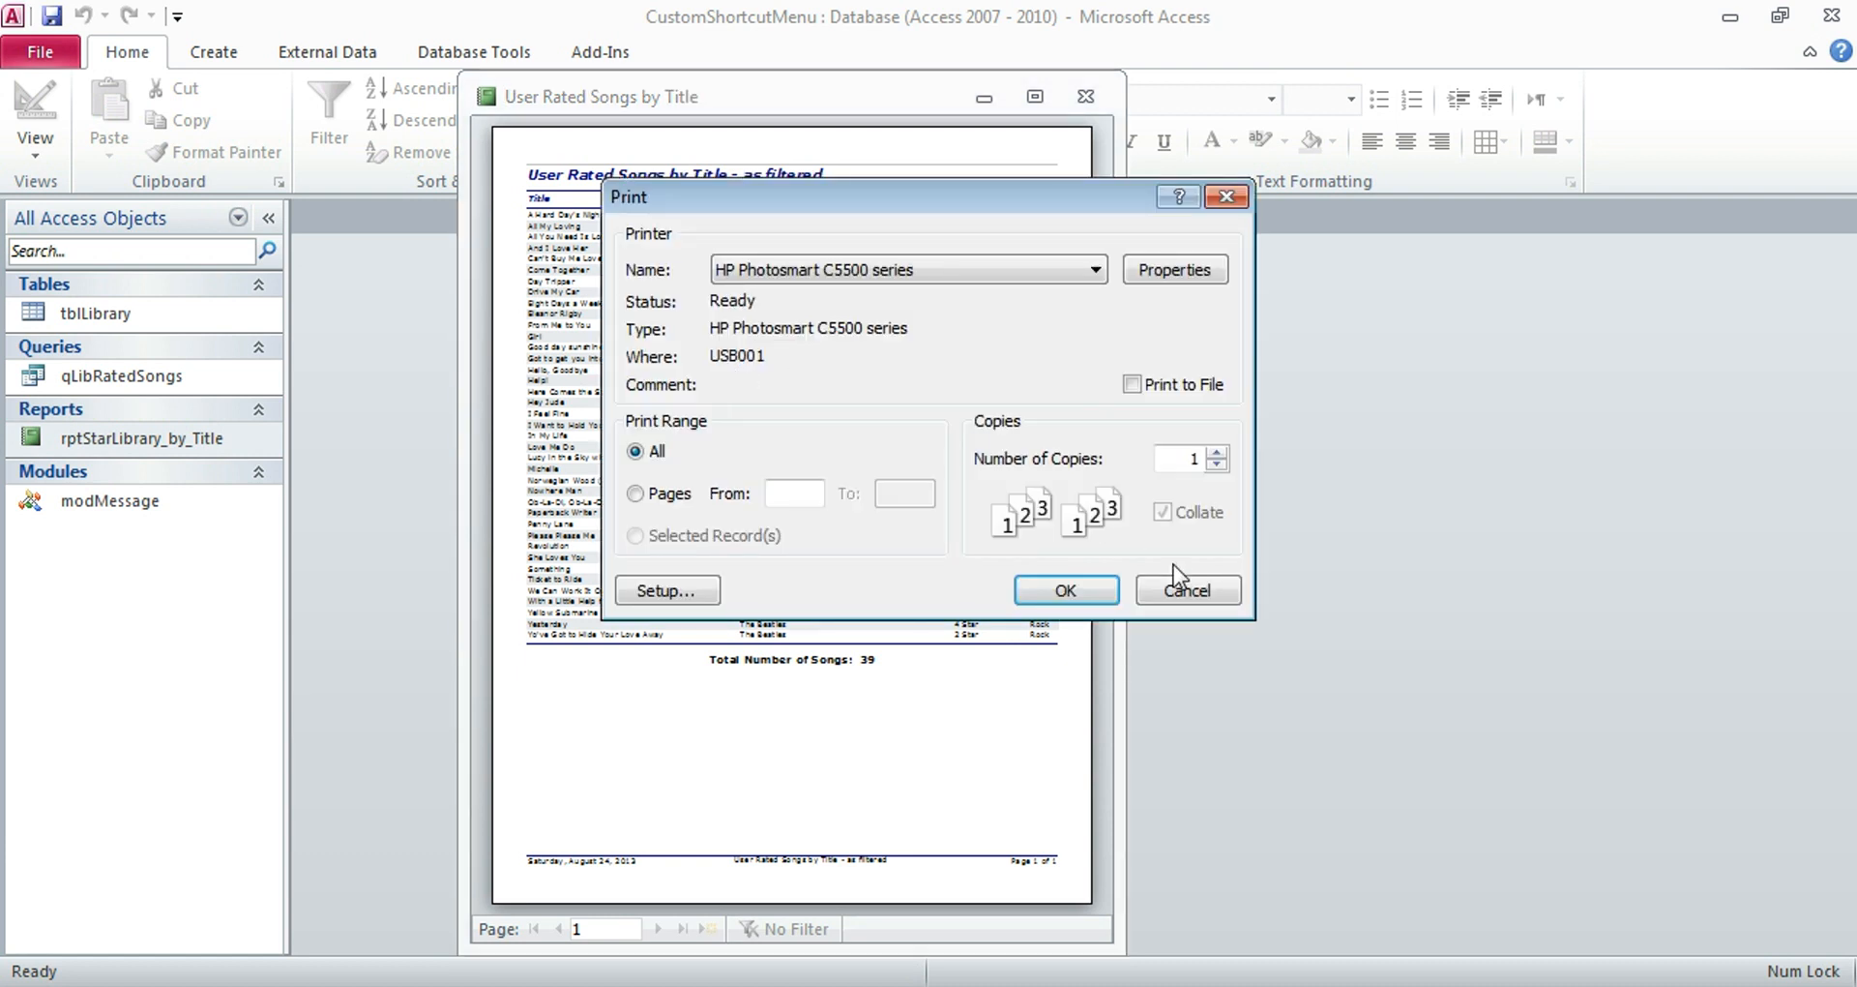
click(1186, 590)
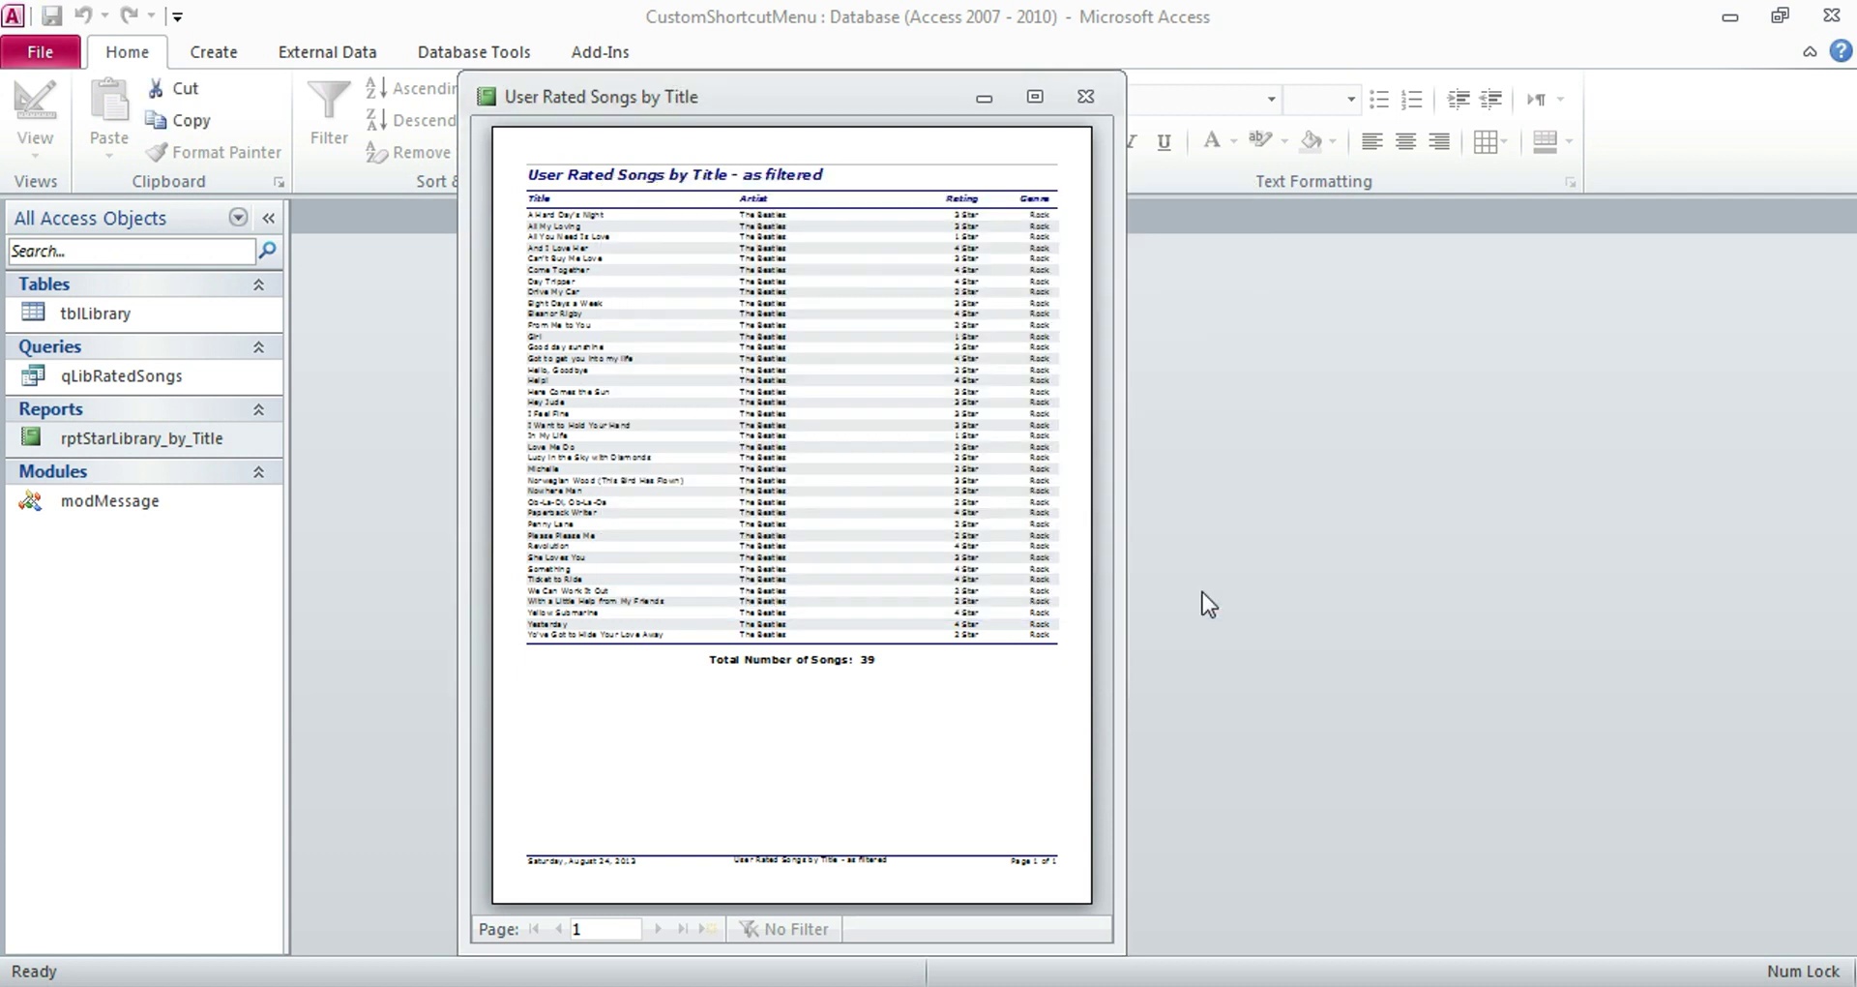
right_click(724, 362)
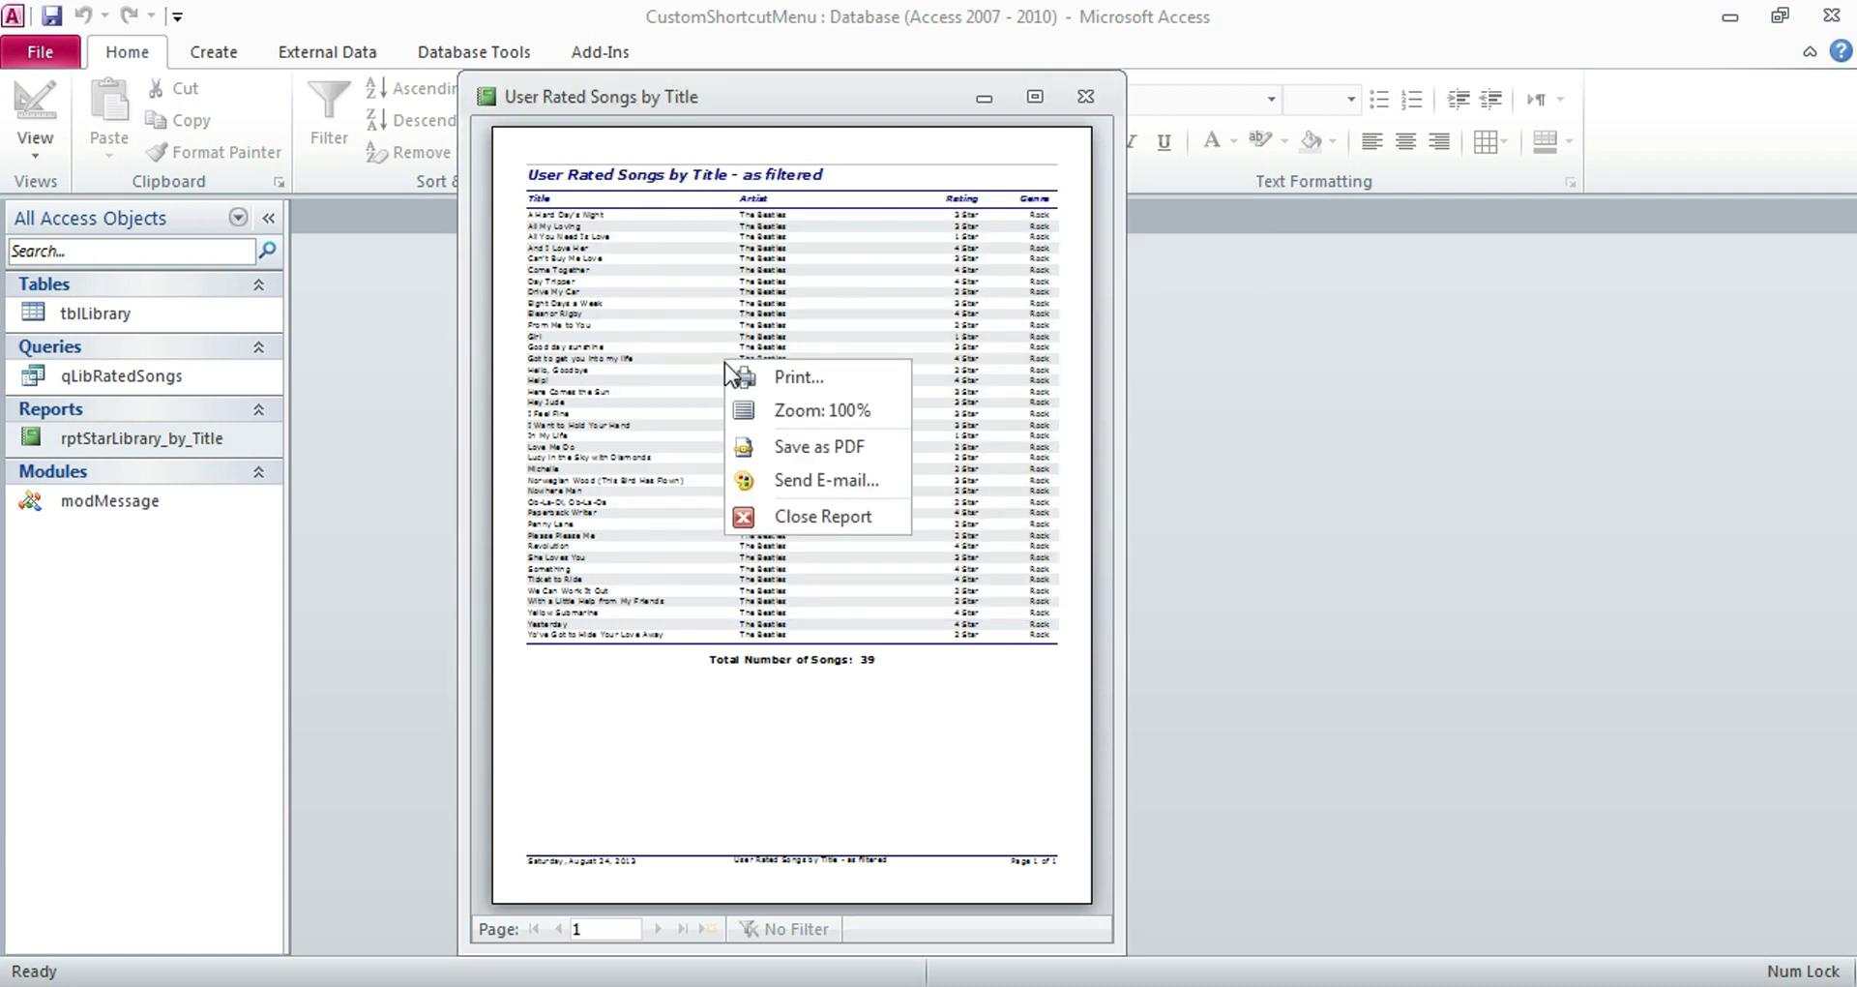
click(809, 418)
click(816, 413)
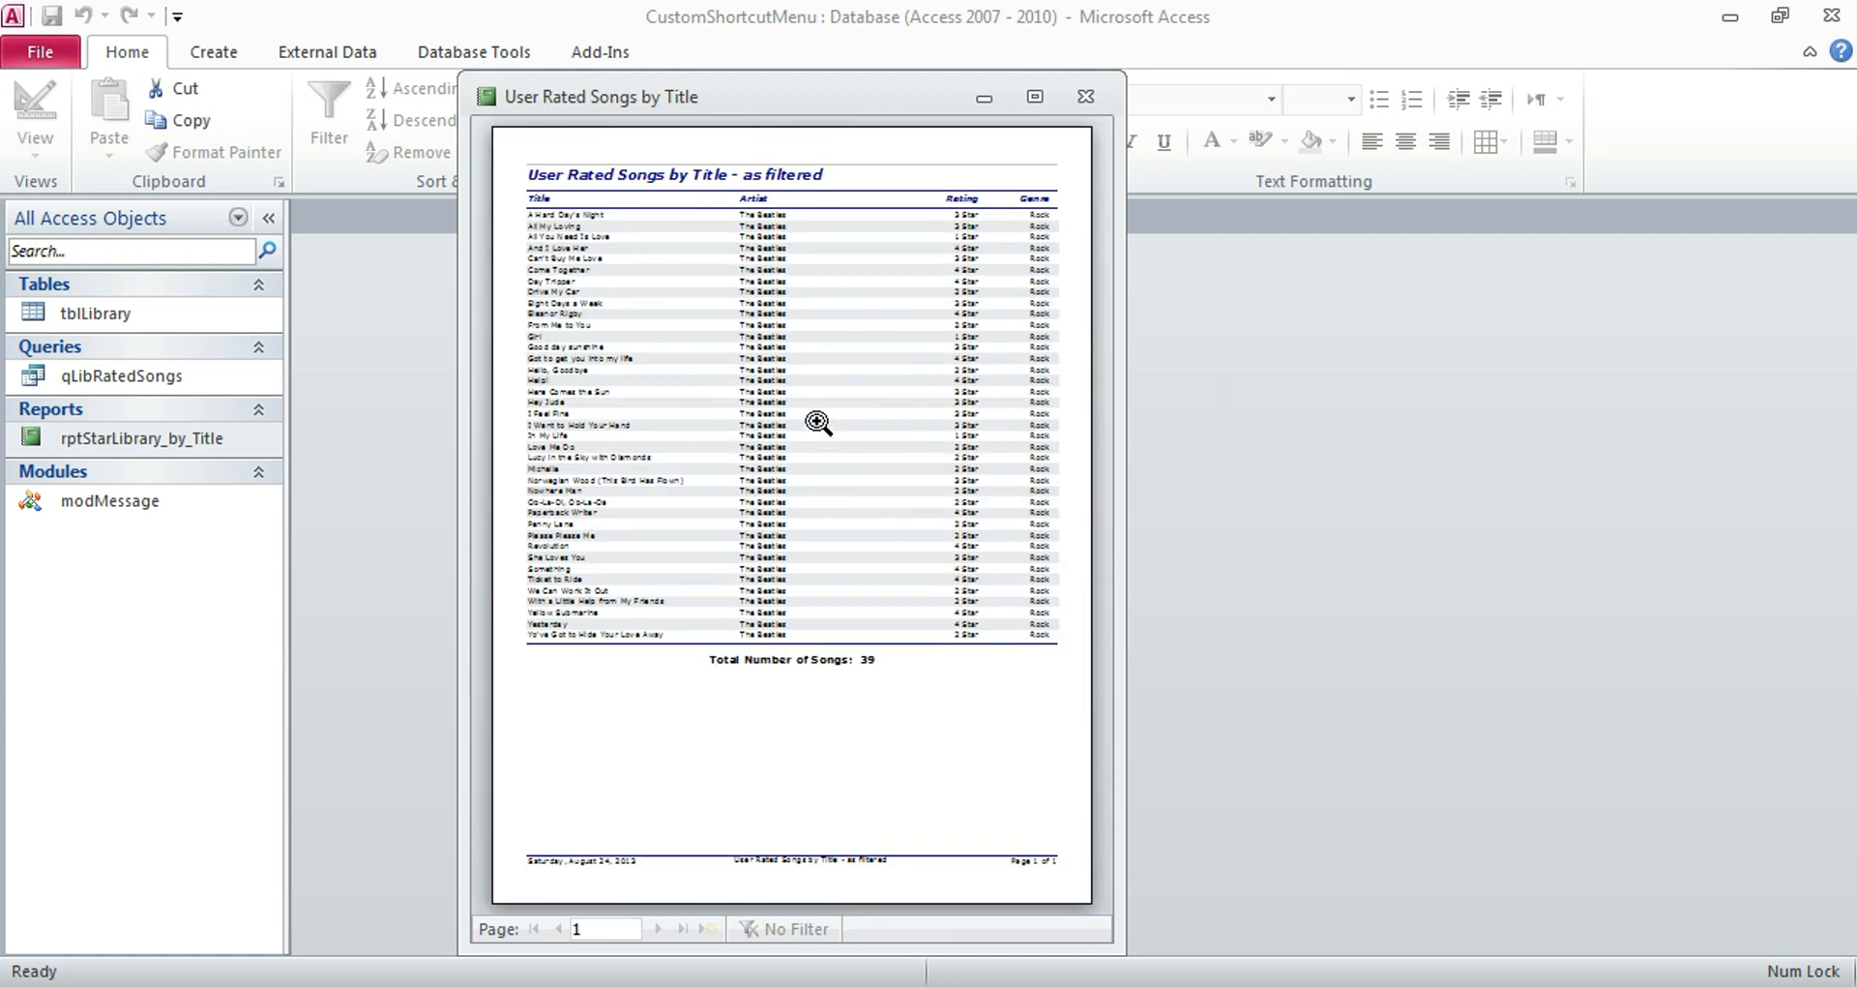
Test Save as PDF (cancelled), then reopen the menu showing Send E-mail and Close Report
right_click(798, 366)
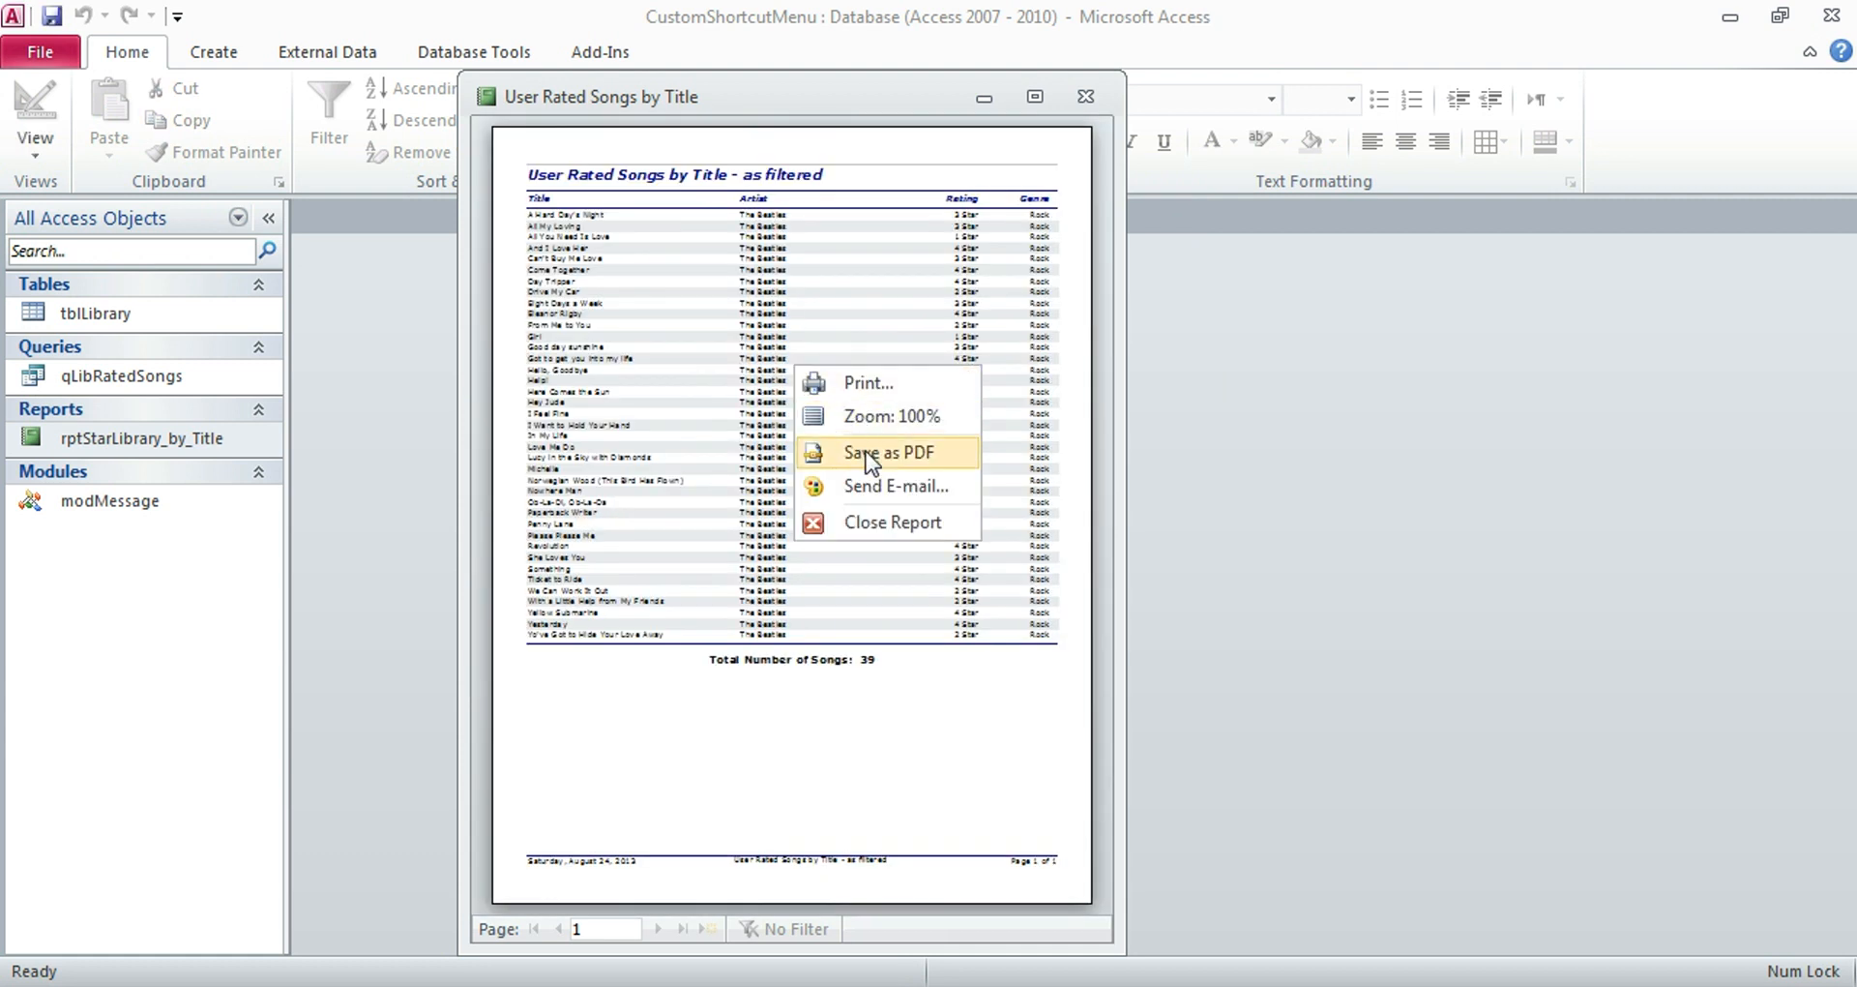
click(865, 451)
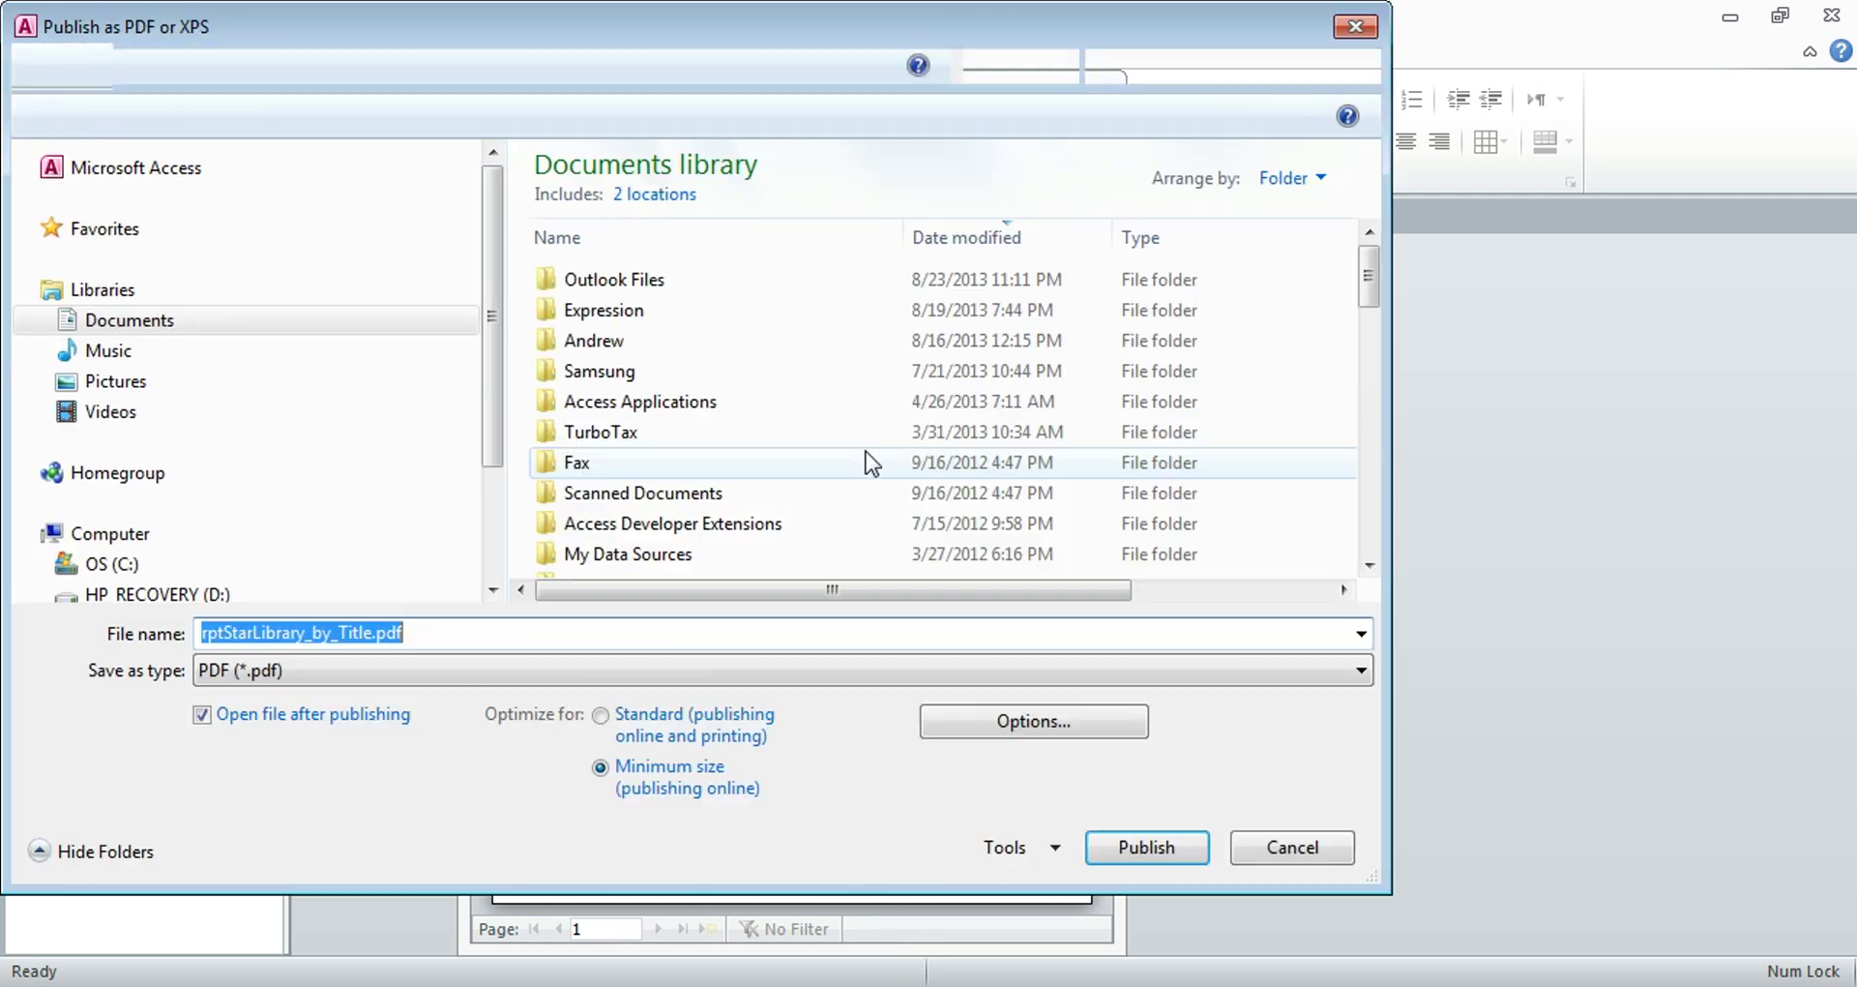
click(1290, 847)
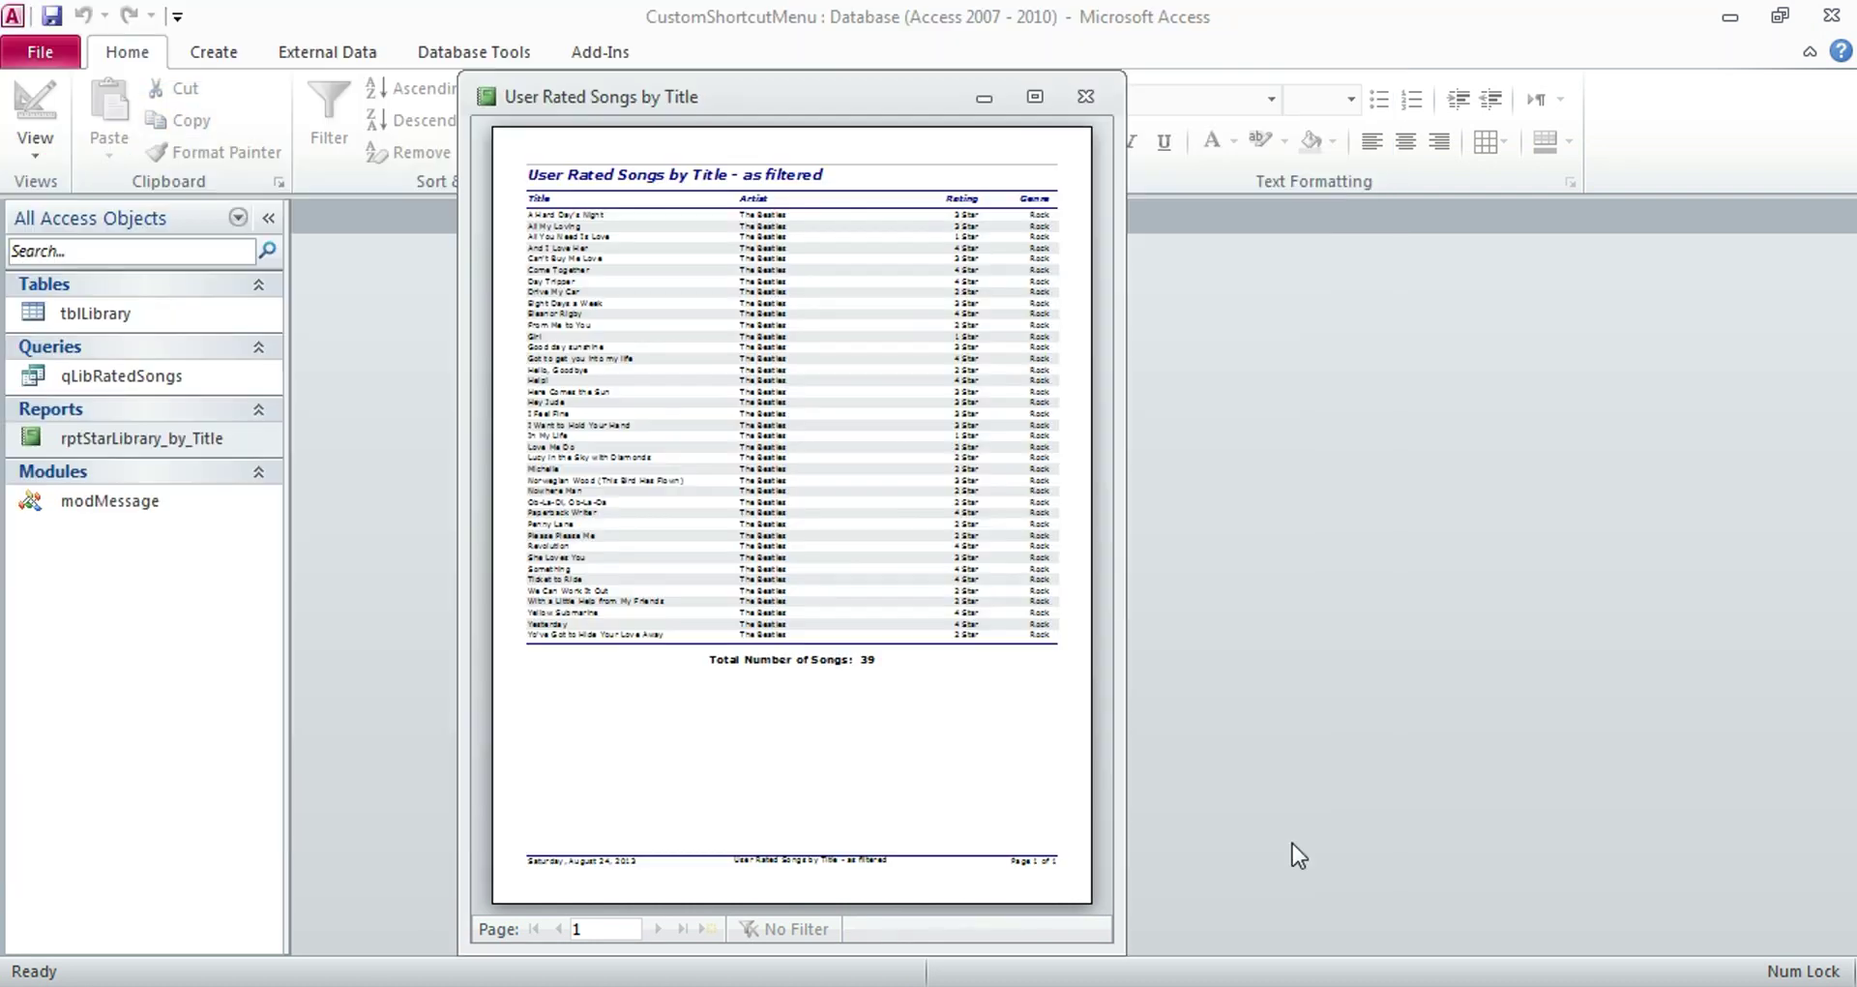
right_click(670, 401)
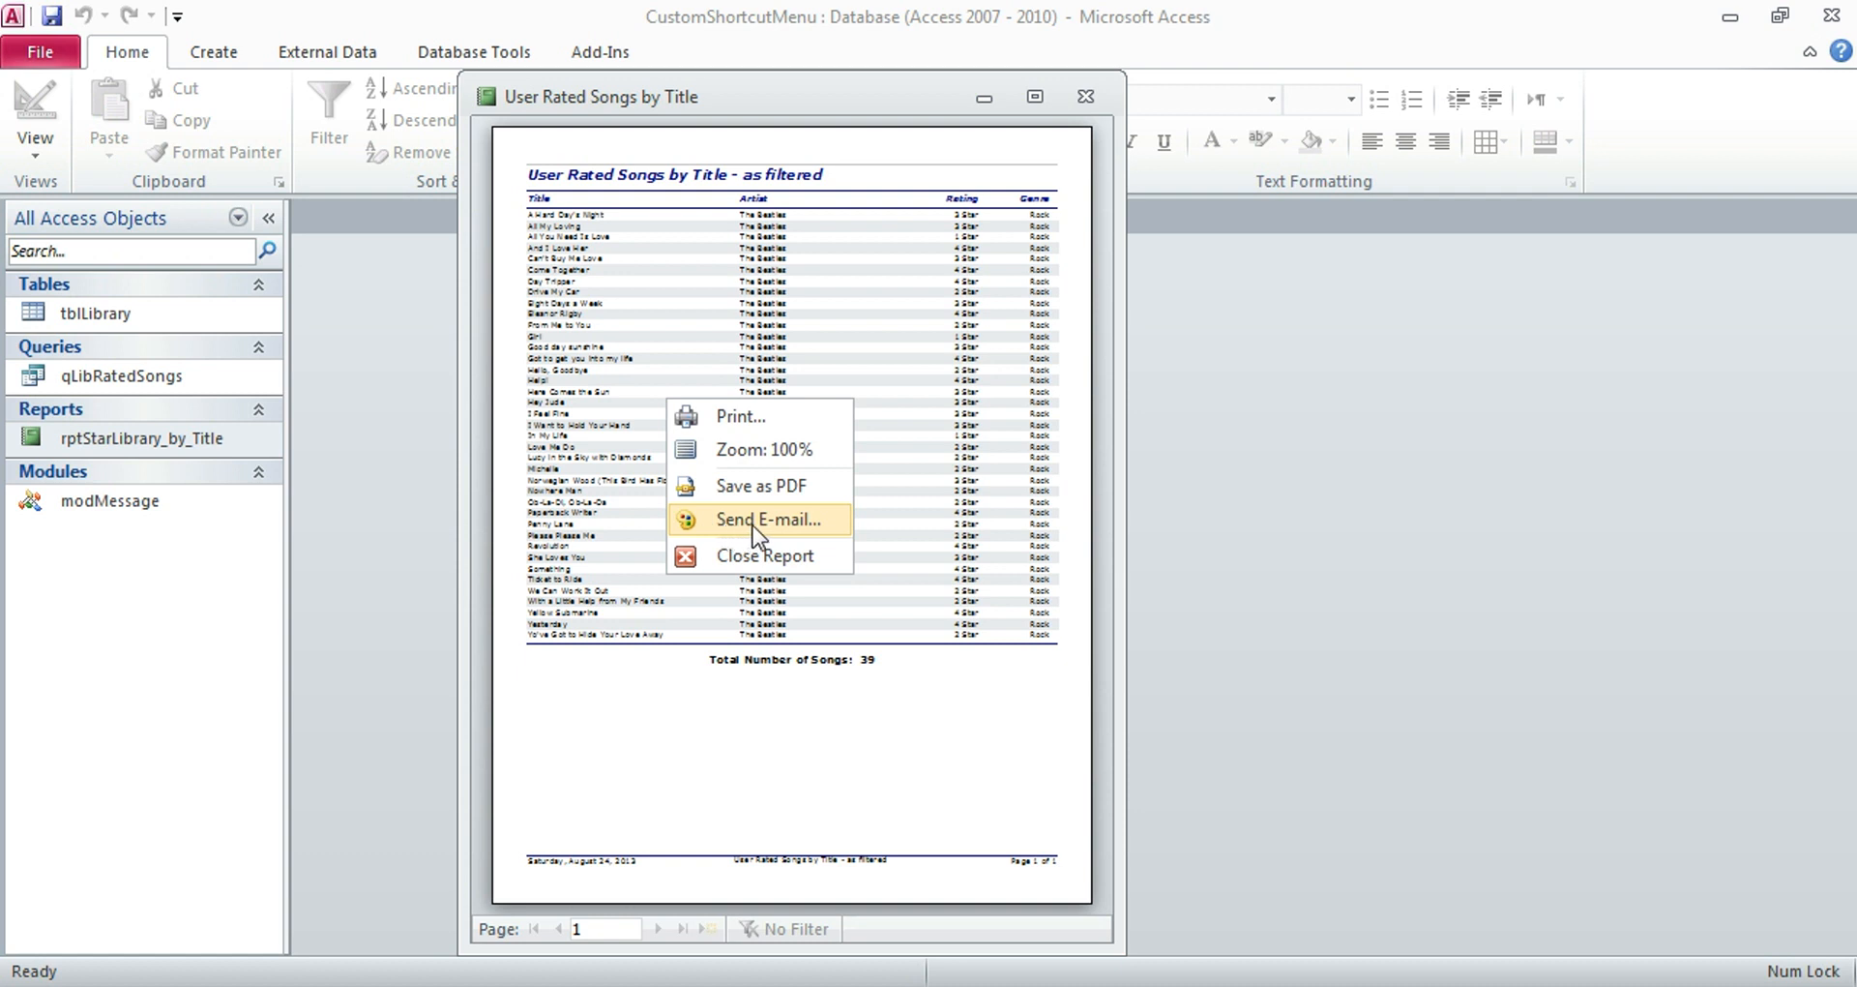